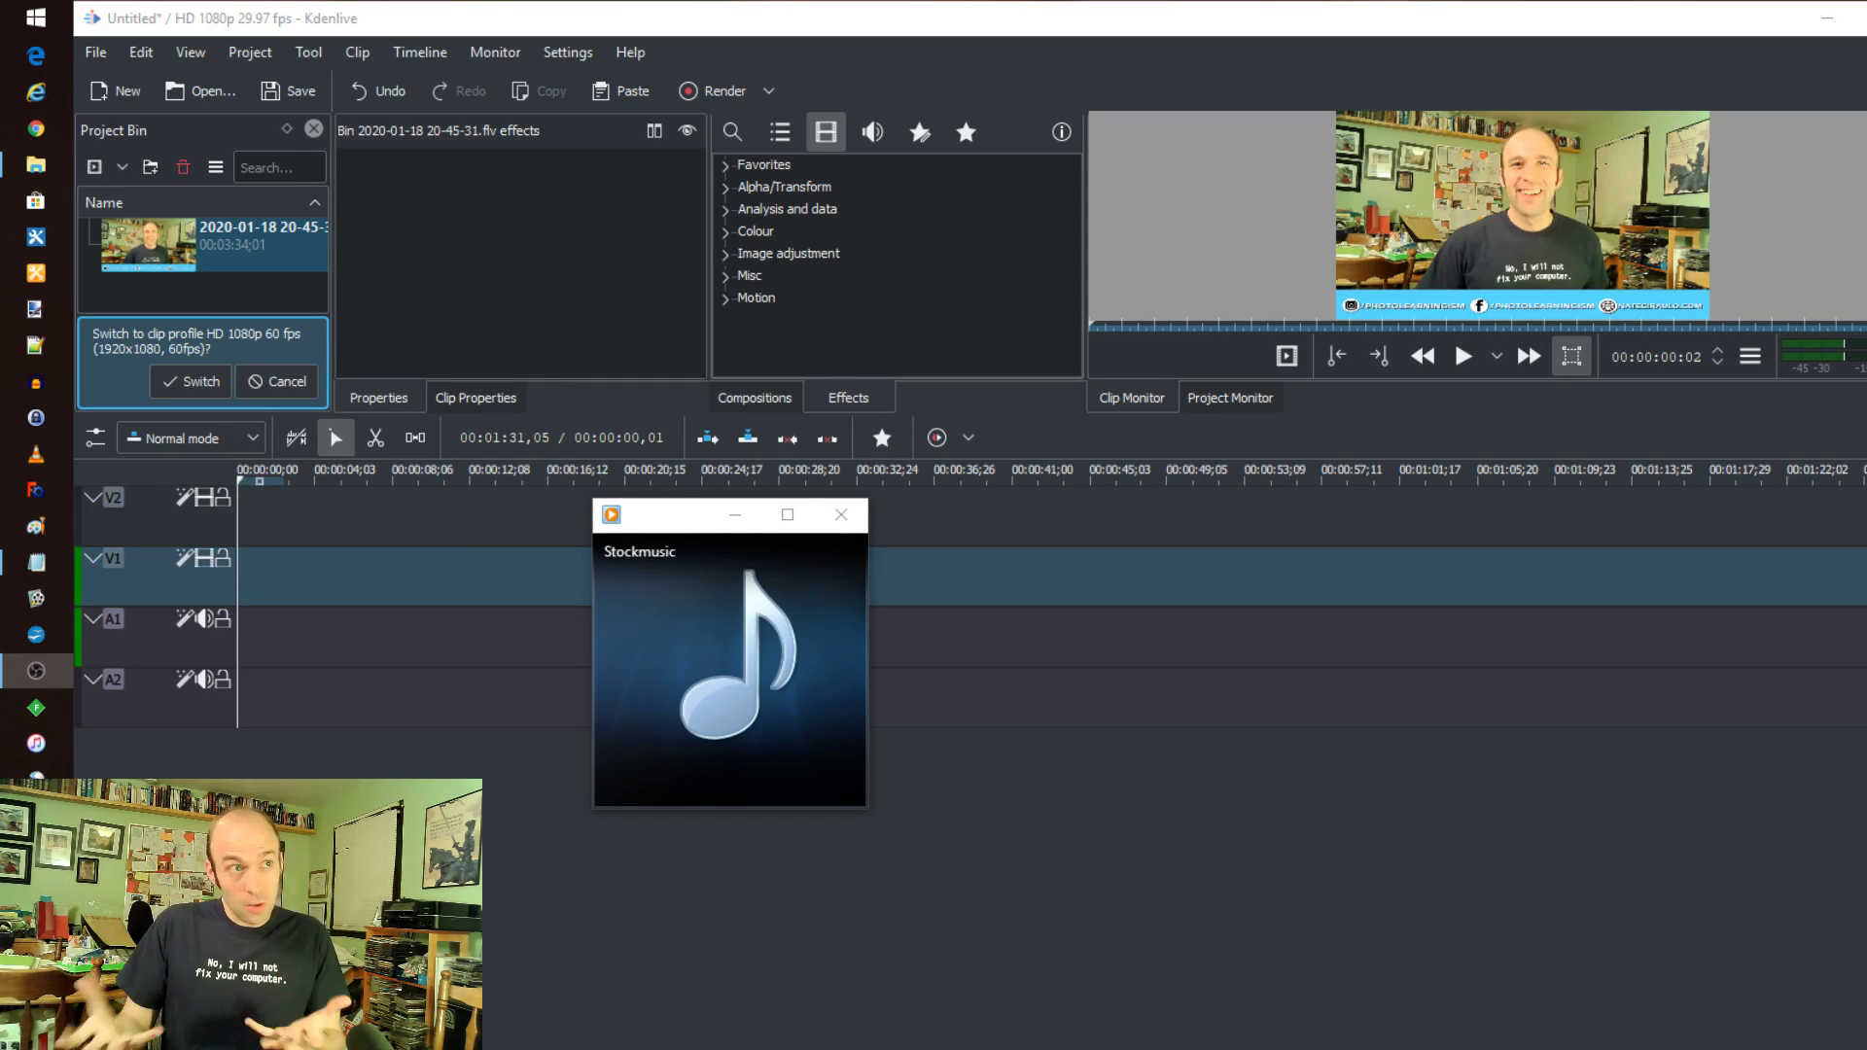
# Minimize the Stockmusic player, dismiss the Project Bin menu, and return the playhead to the timeline start
pyautogui.click(735, 514)
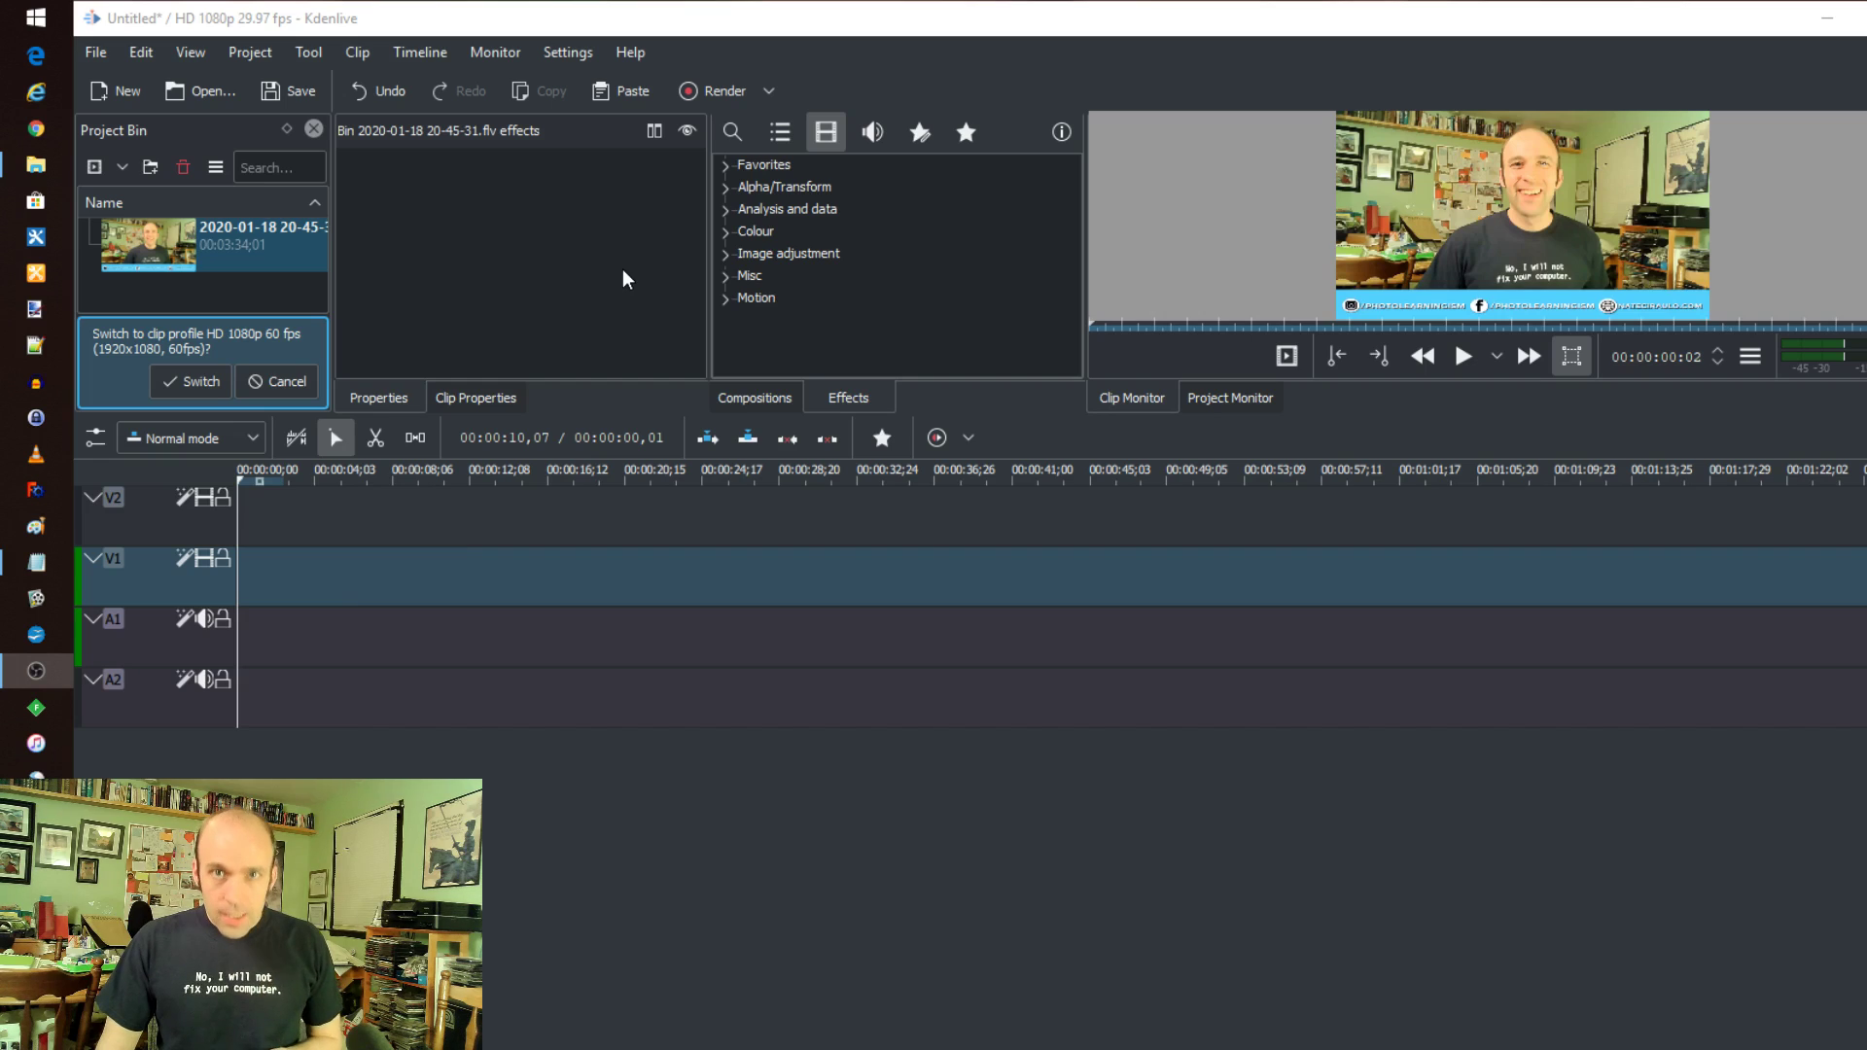
pyautogui.rightClick(190, 299)
pyautogui.click(519, 264)
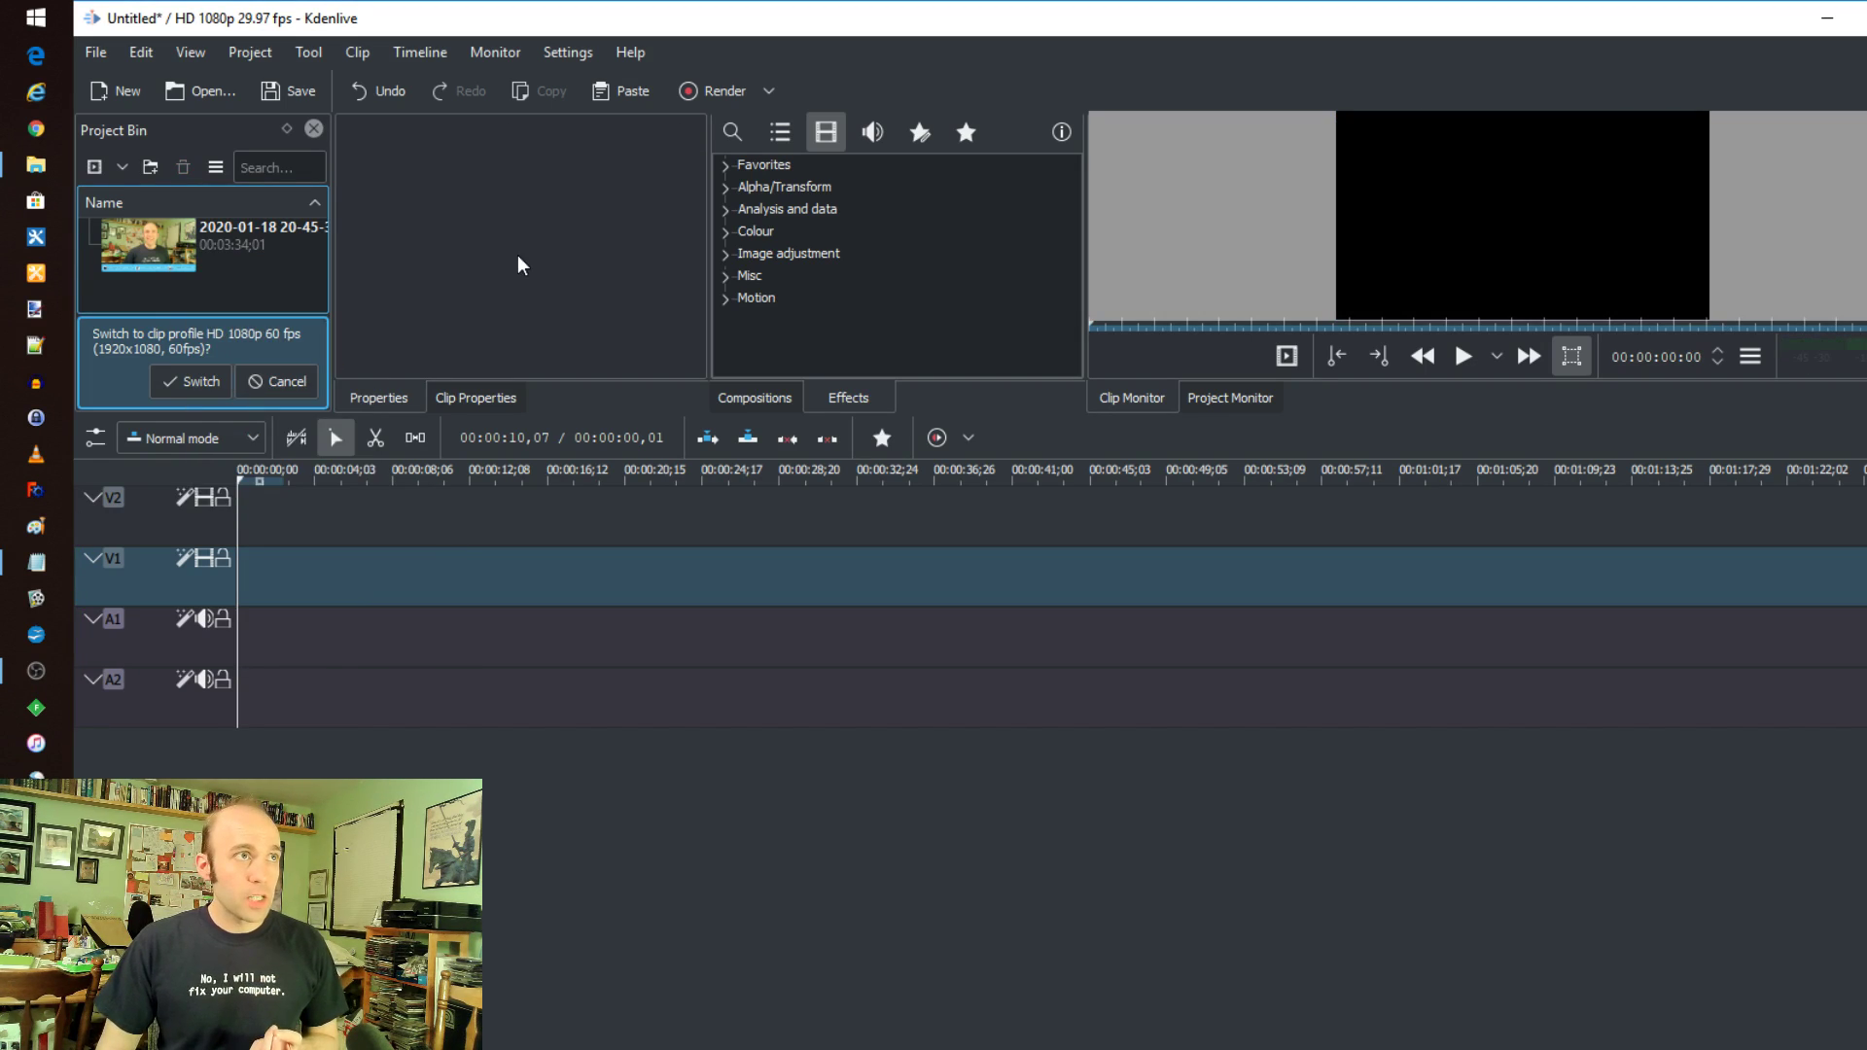
pyautogui.click(367, 475)
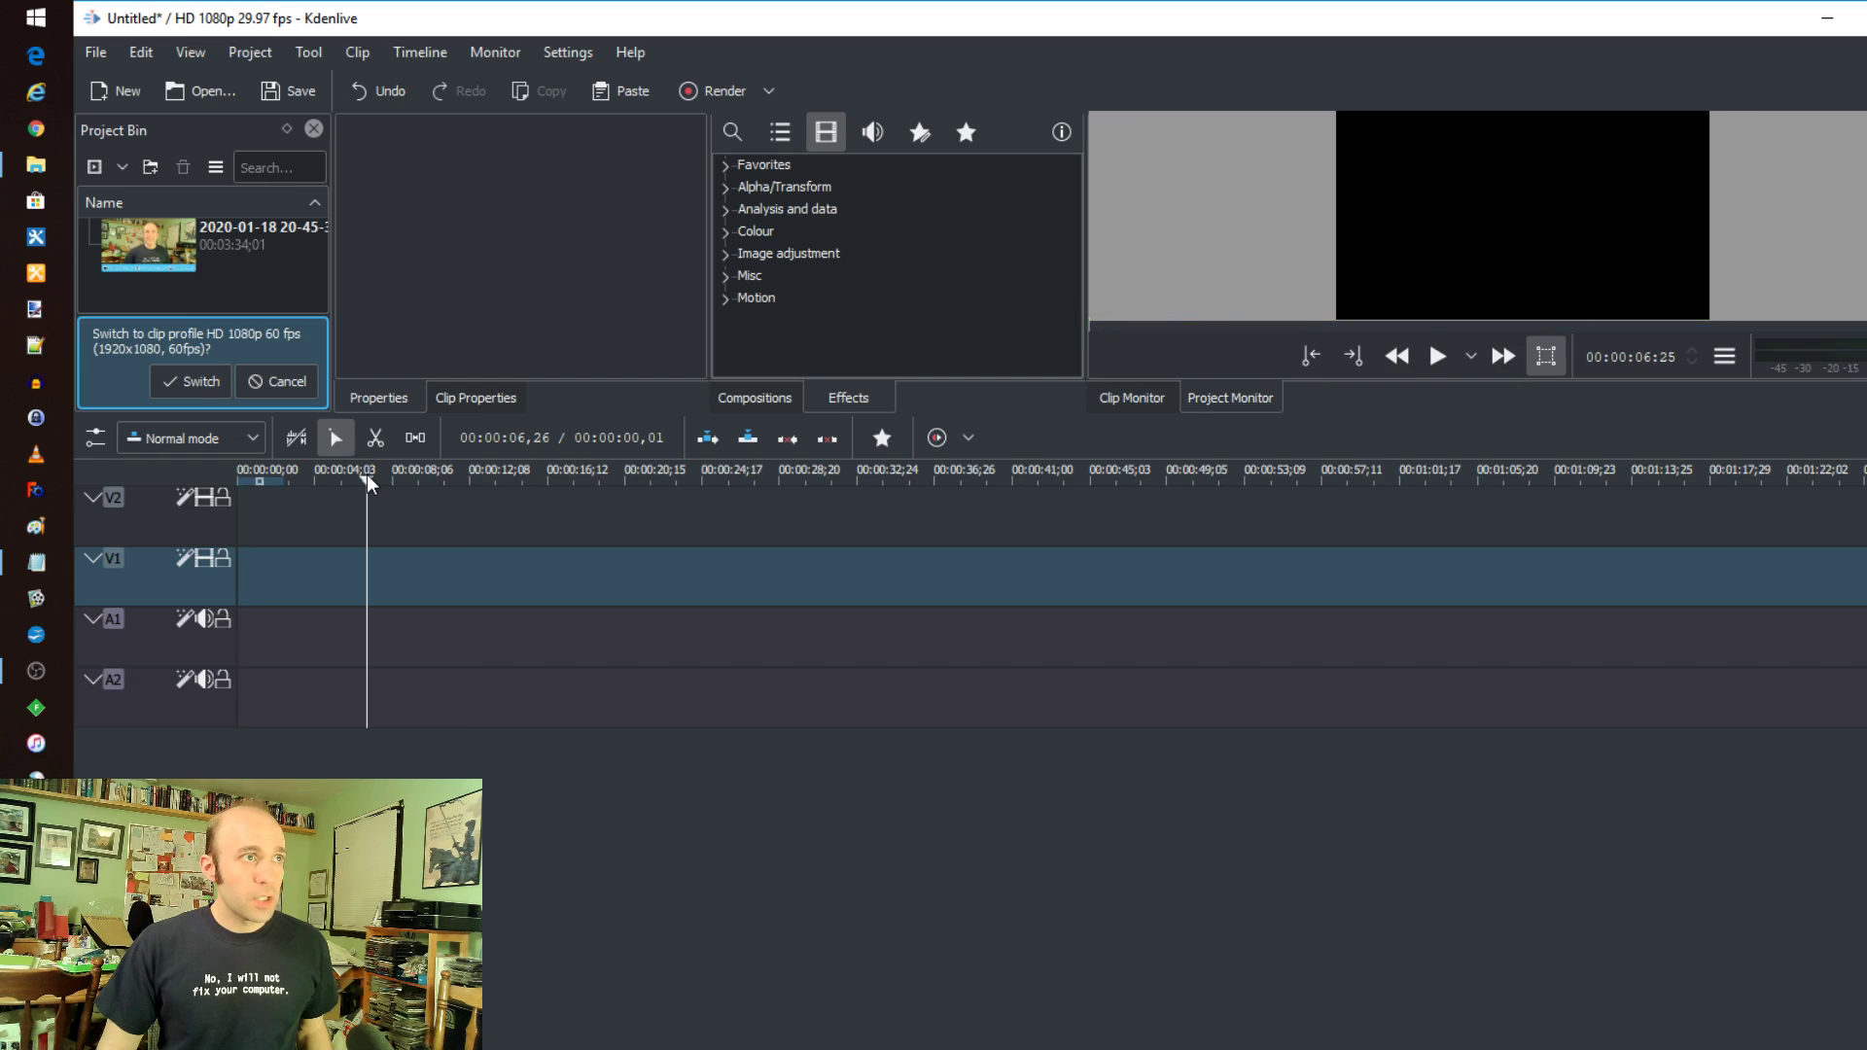
pyautogui.press('Home')
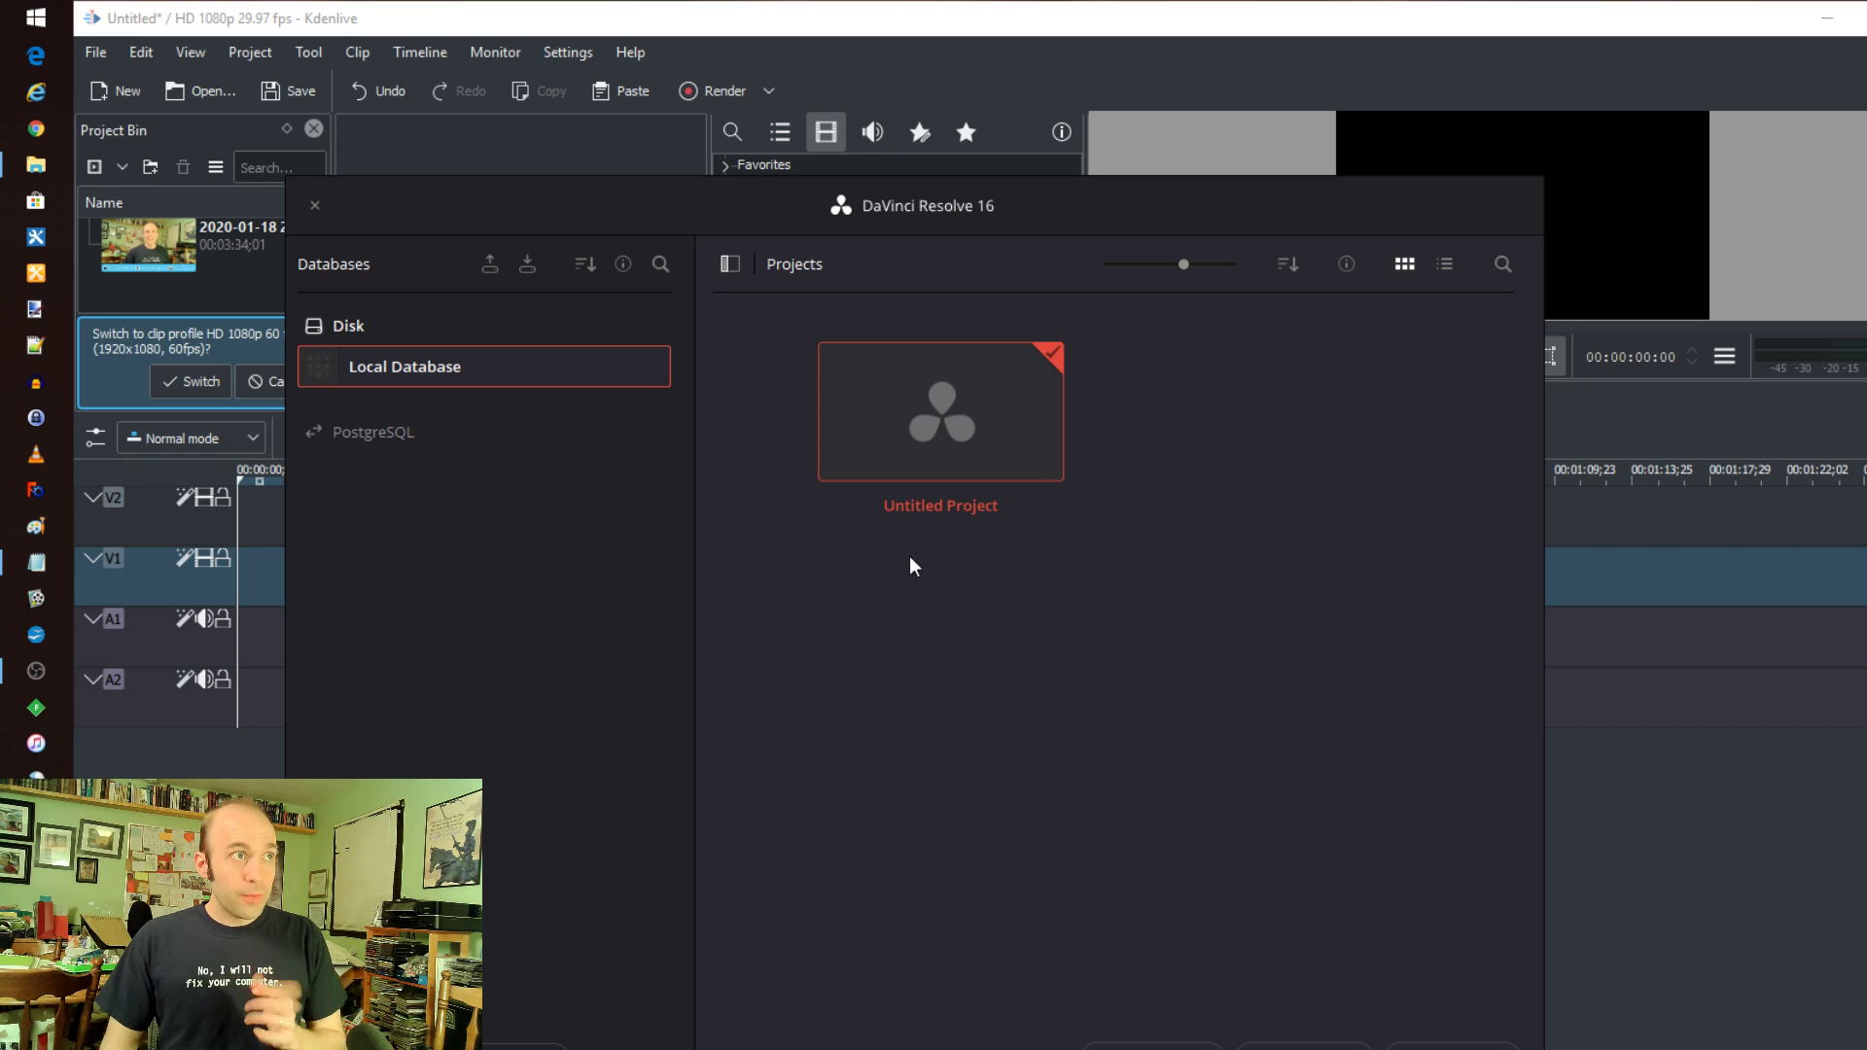
# Create and open a new DaVinci Resolve project named 'Tests' from the Project Manager
pyautogui.rightClick(1054, 623)
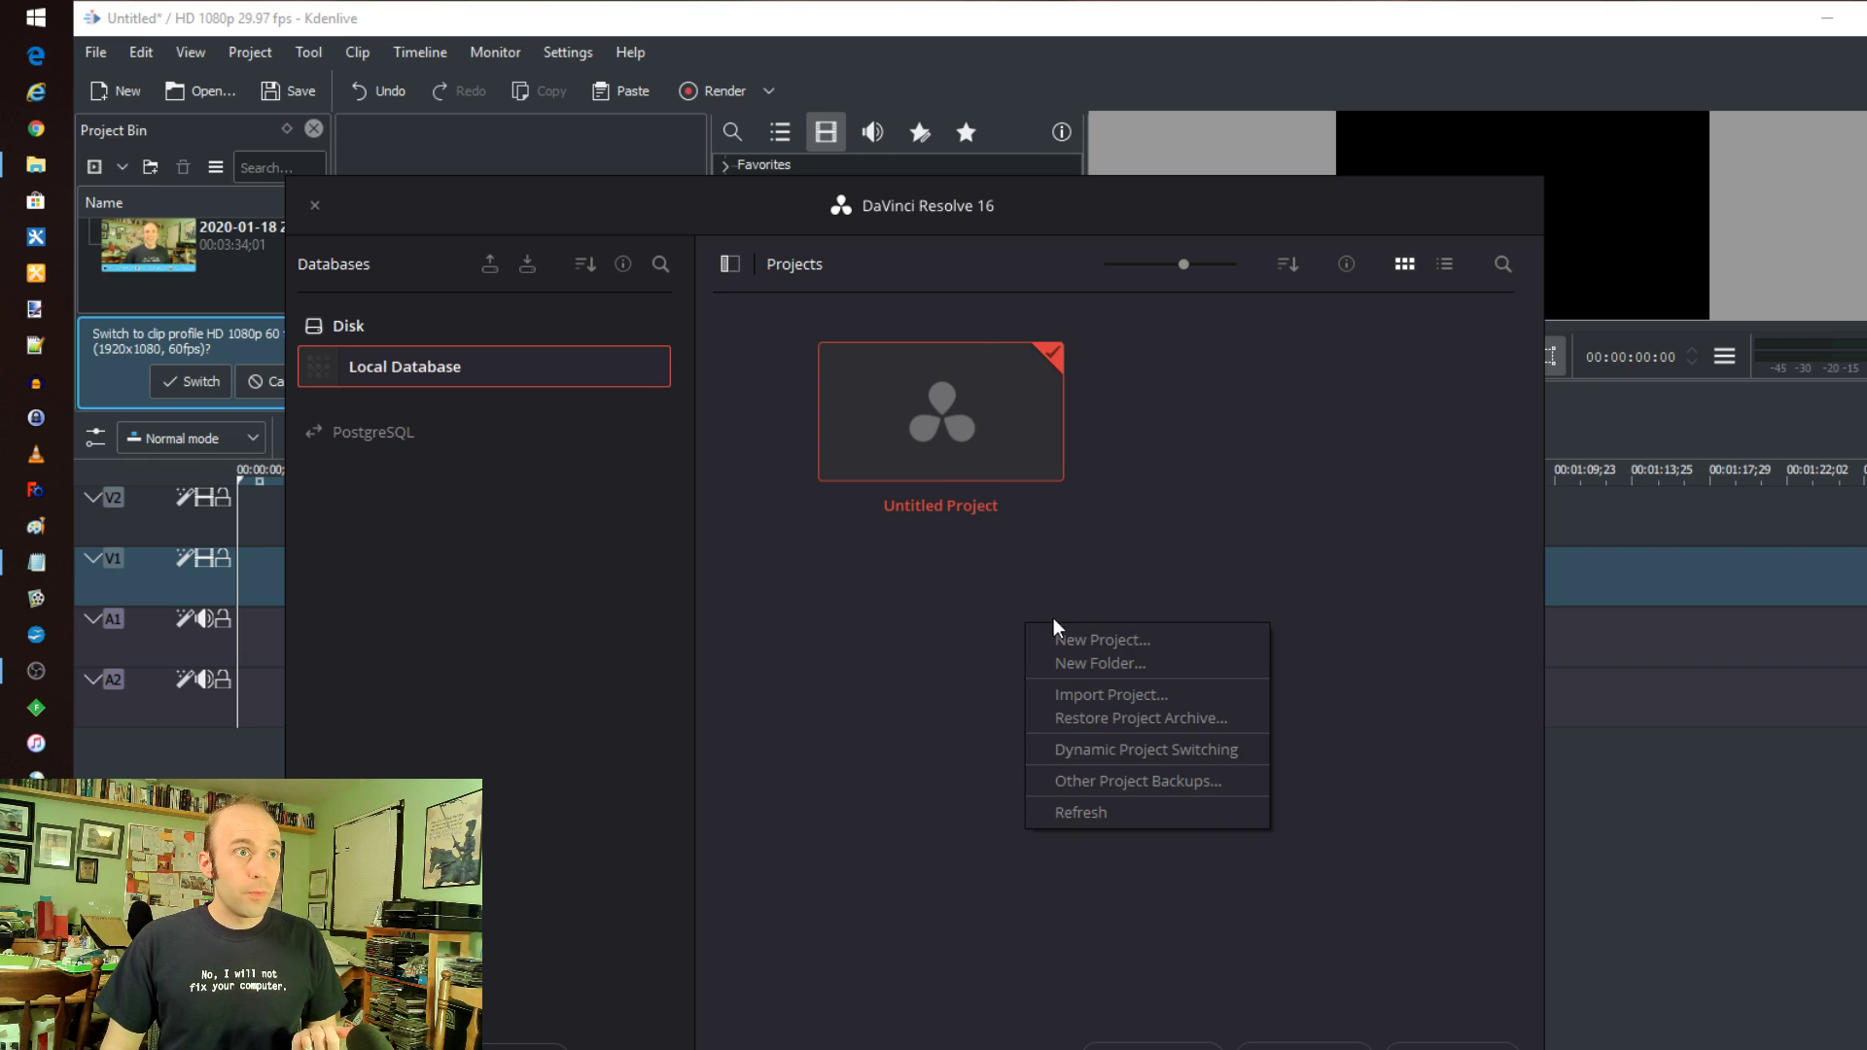
pyautogui.click(1147, 638)
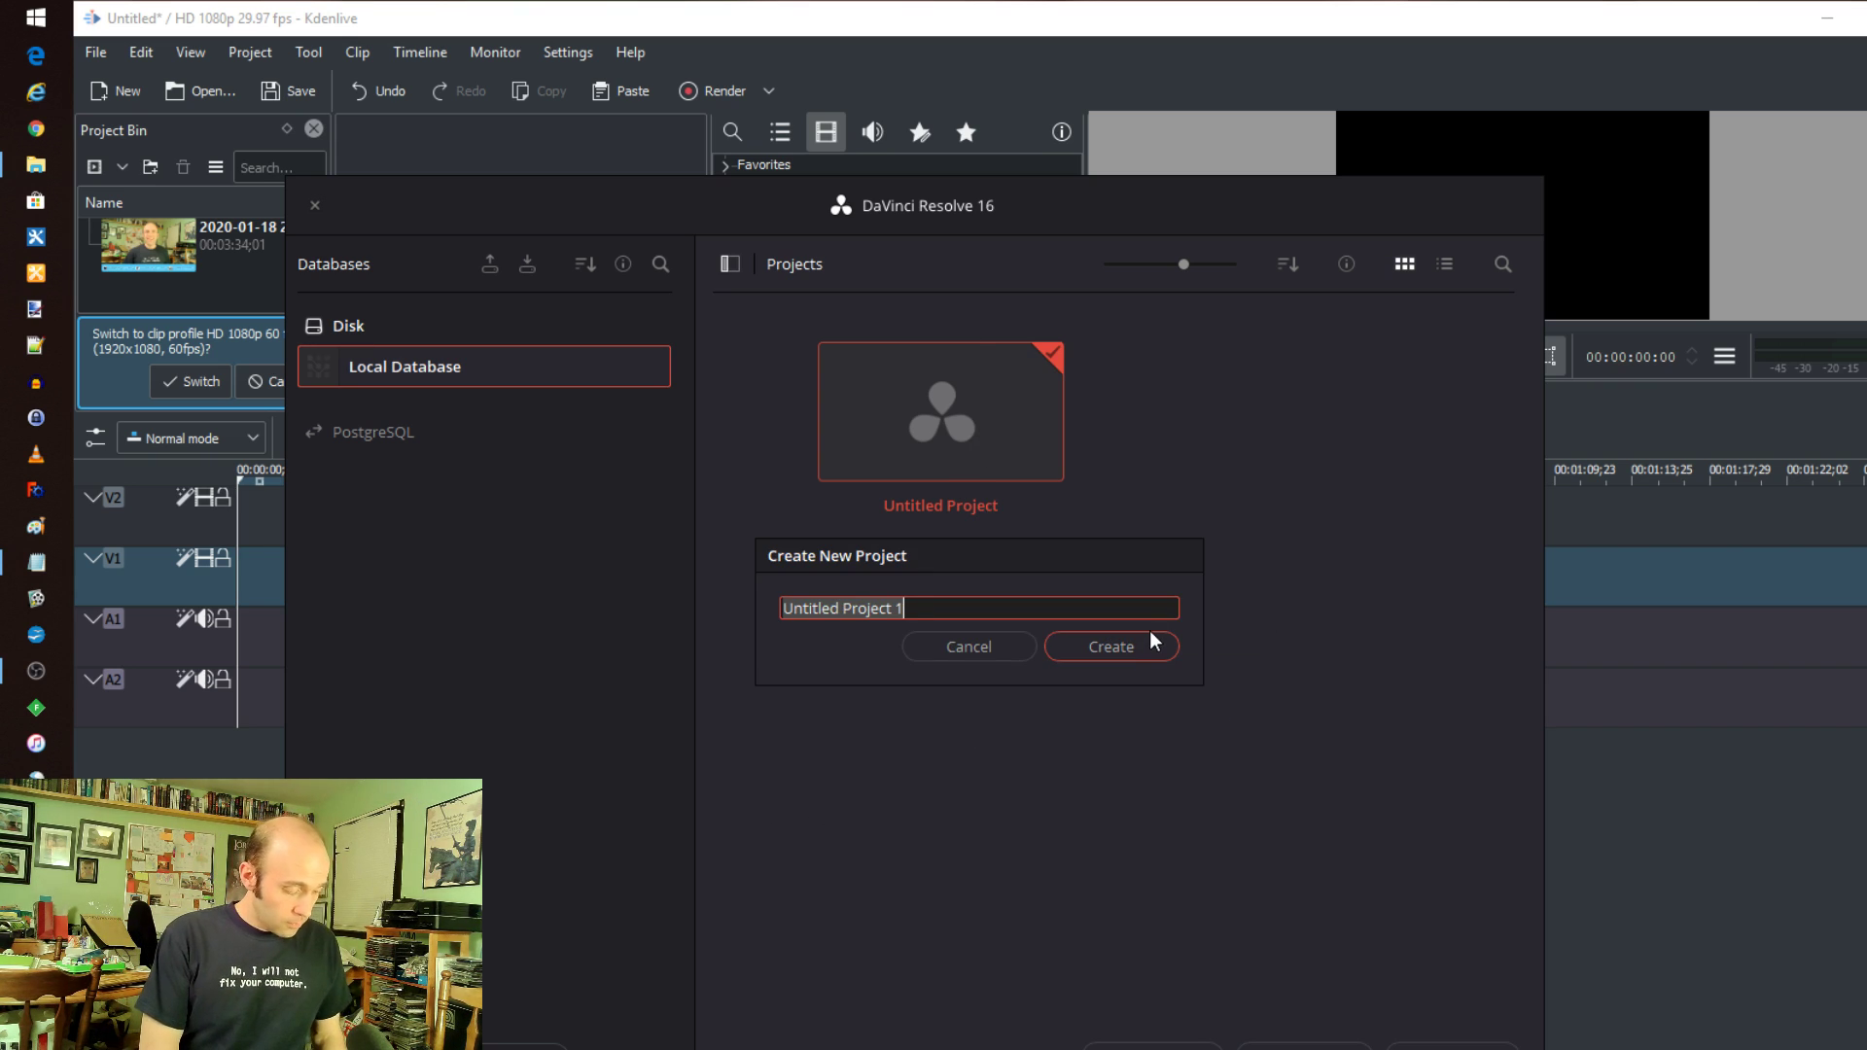
pyautogui.write('Tests')
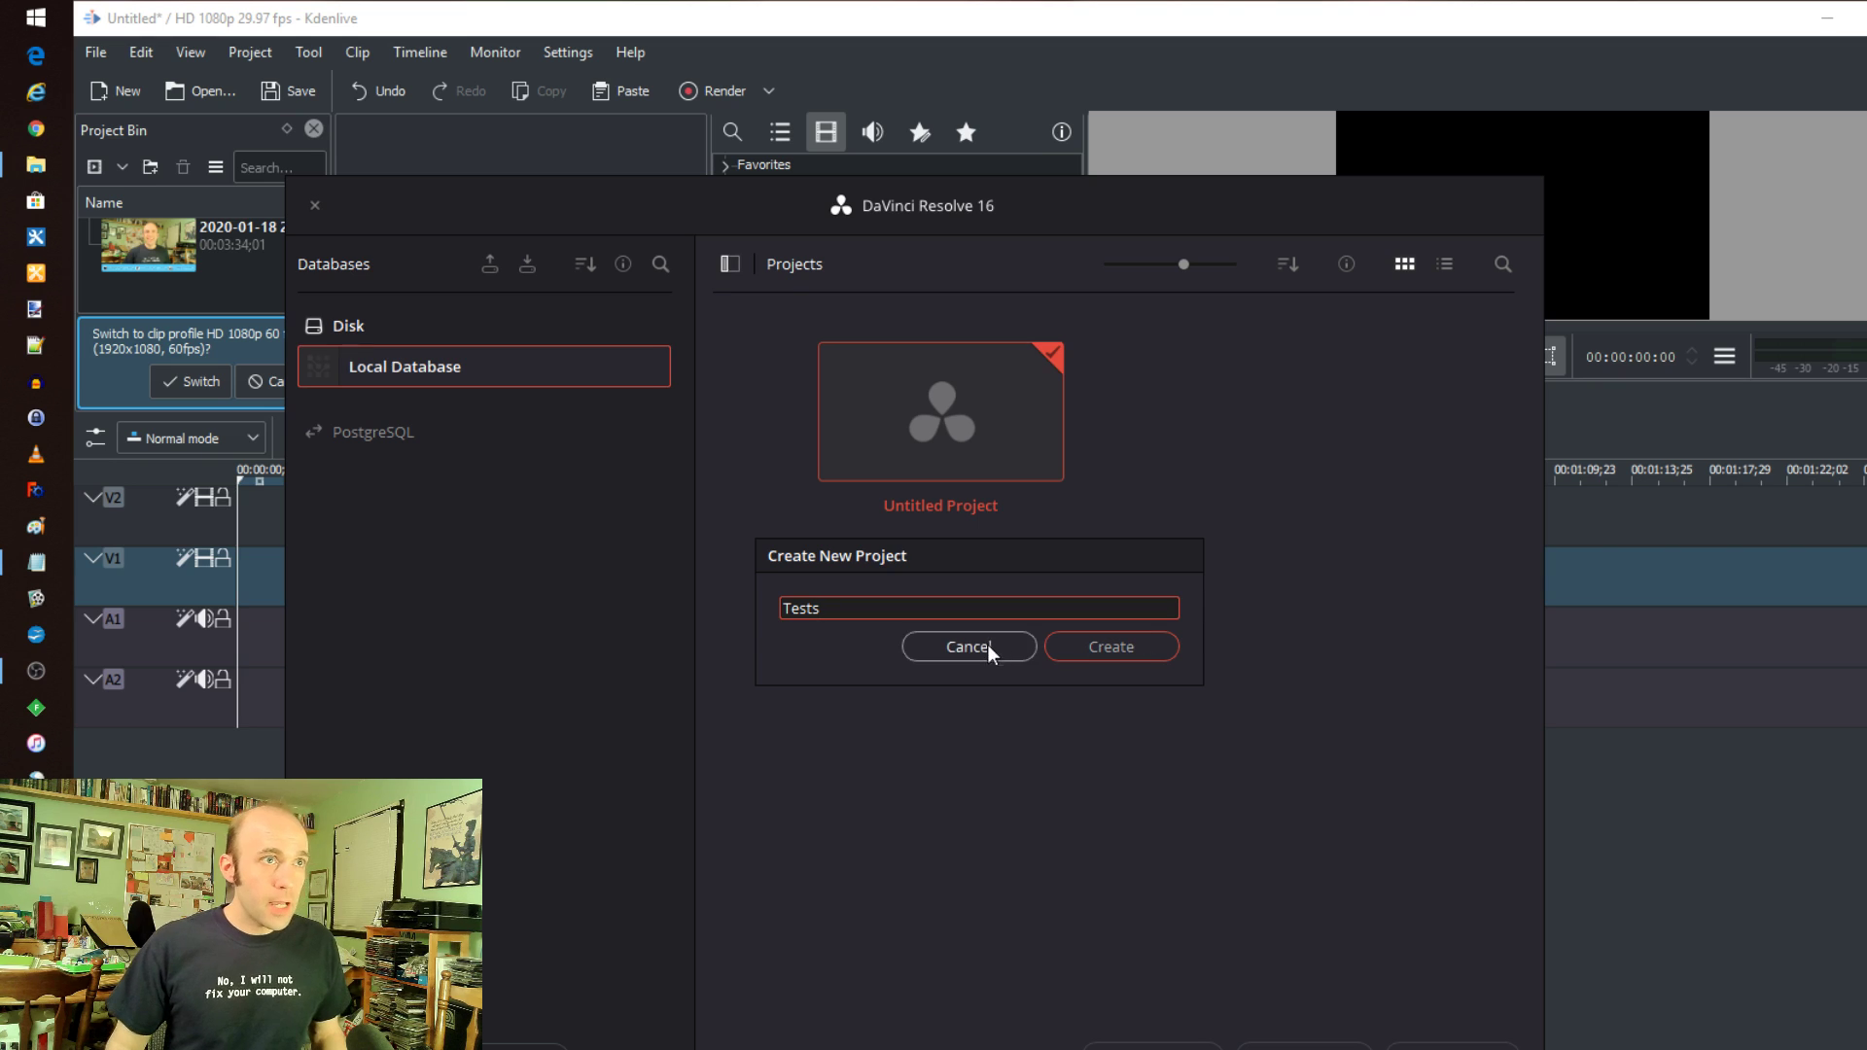
pyautogui.click(1138, 649)
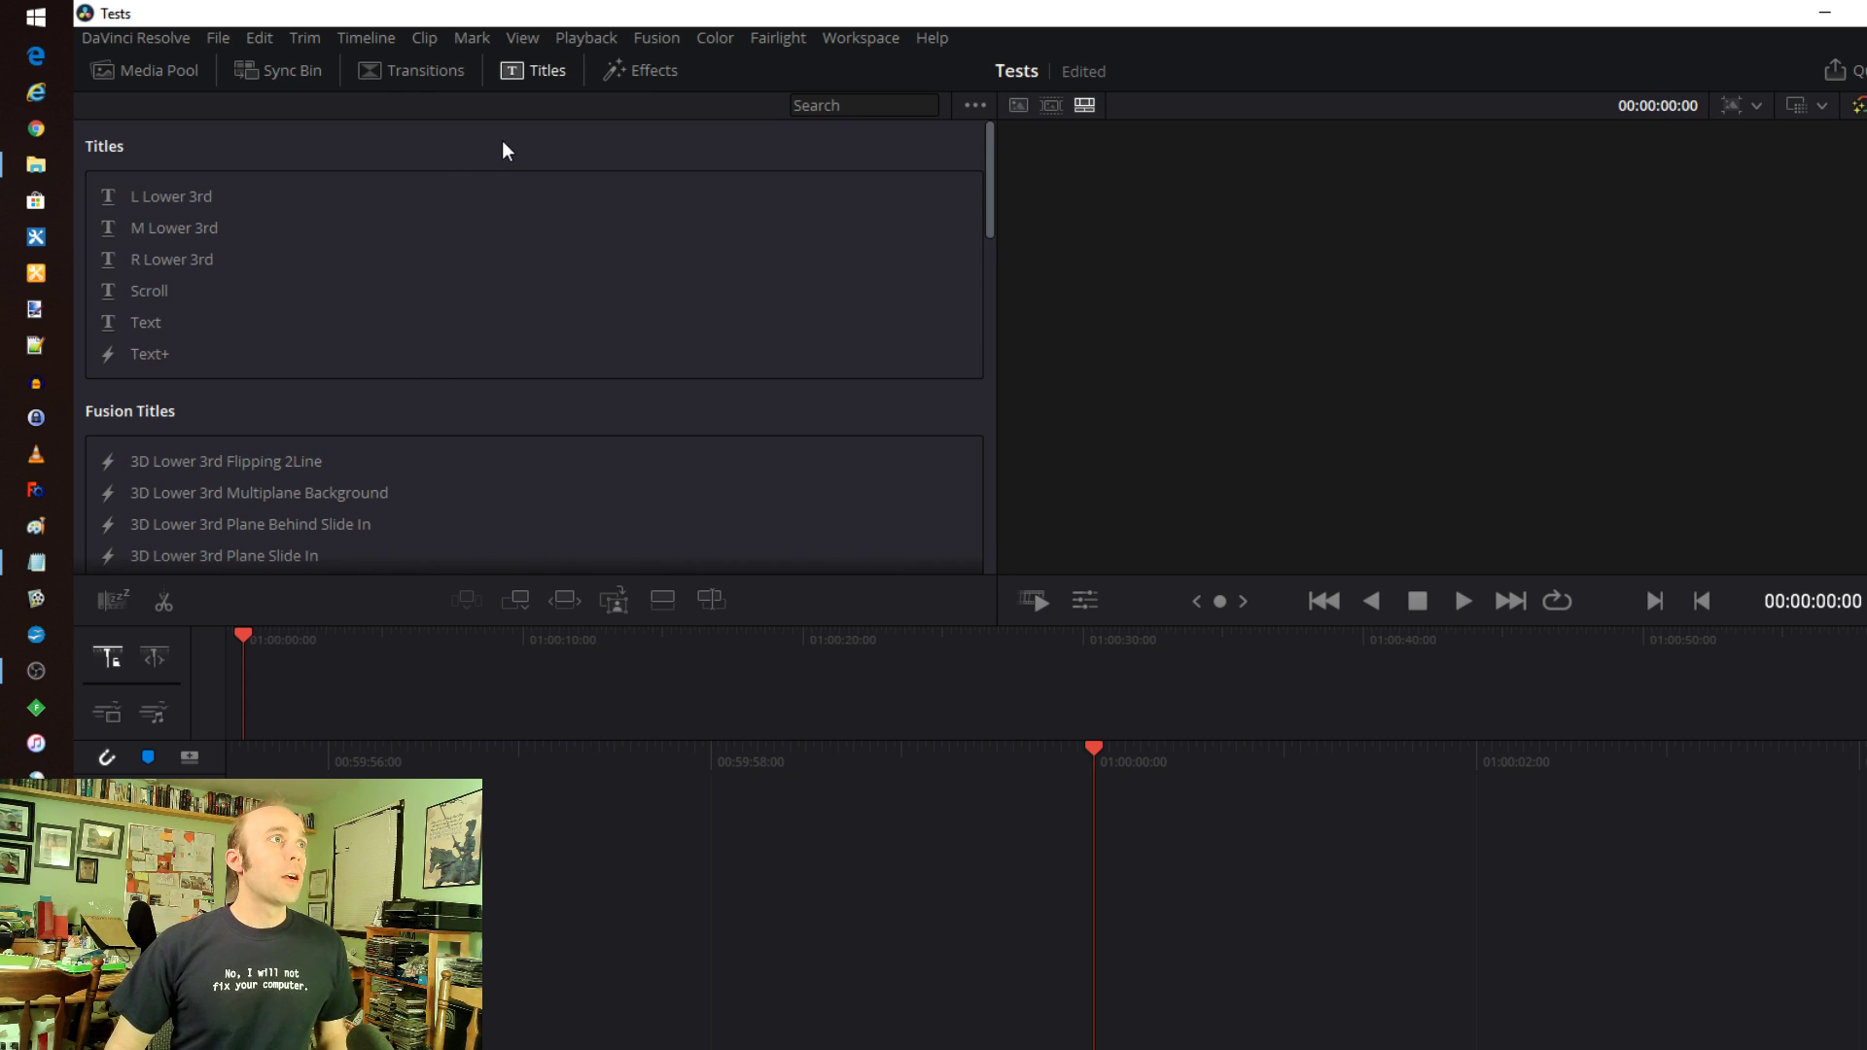
# Import Test_capture.mp4 from This PC > Videos into the Media Pool, changing the timeline frame rate to match
pyautogui.click(185, 73)
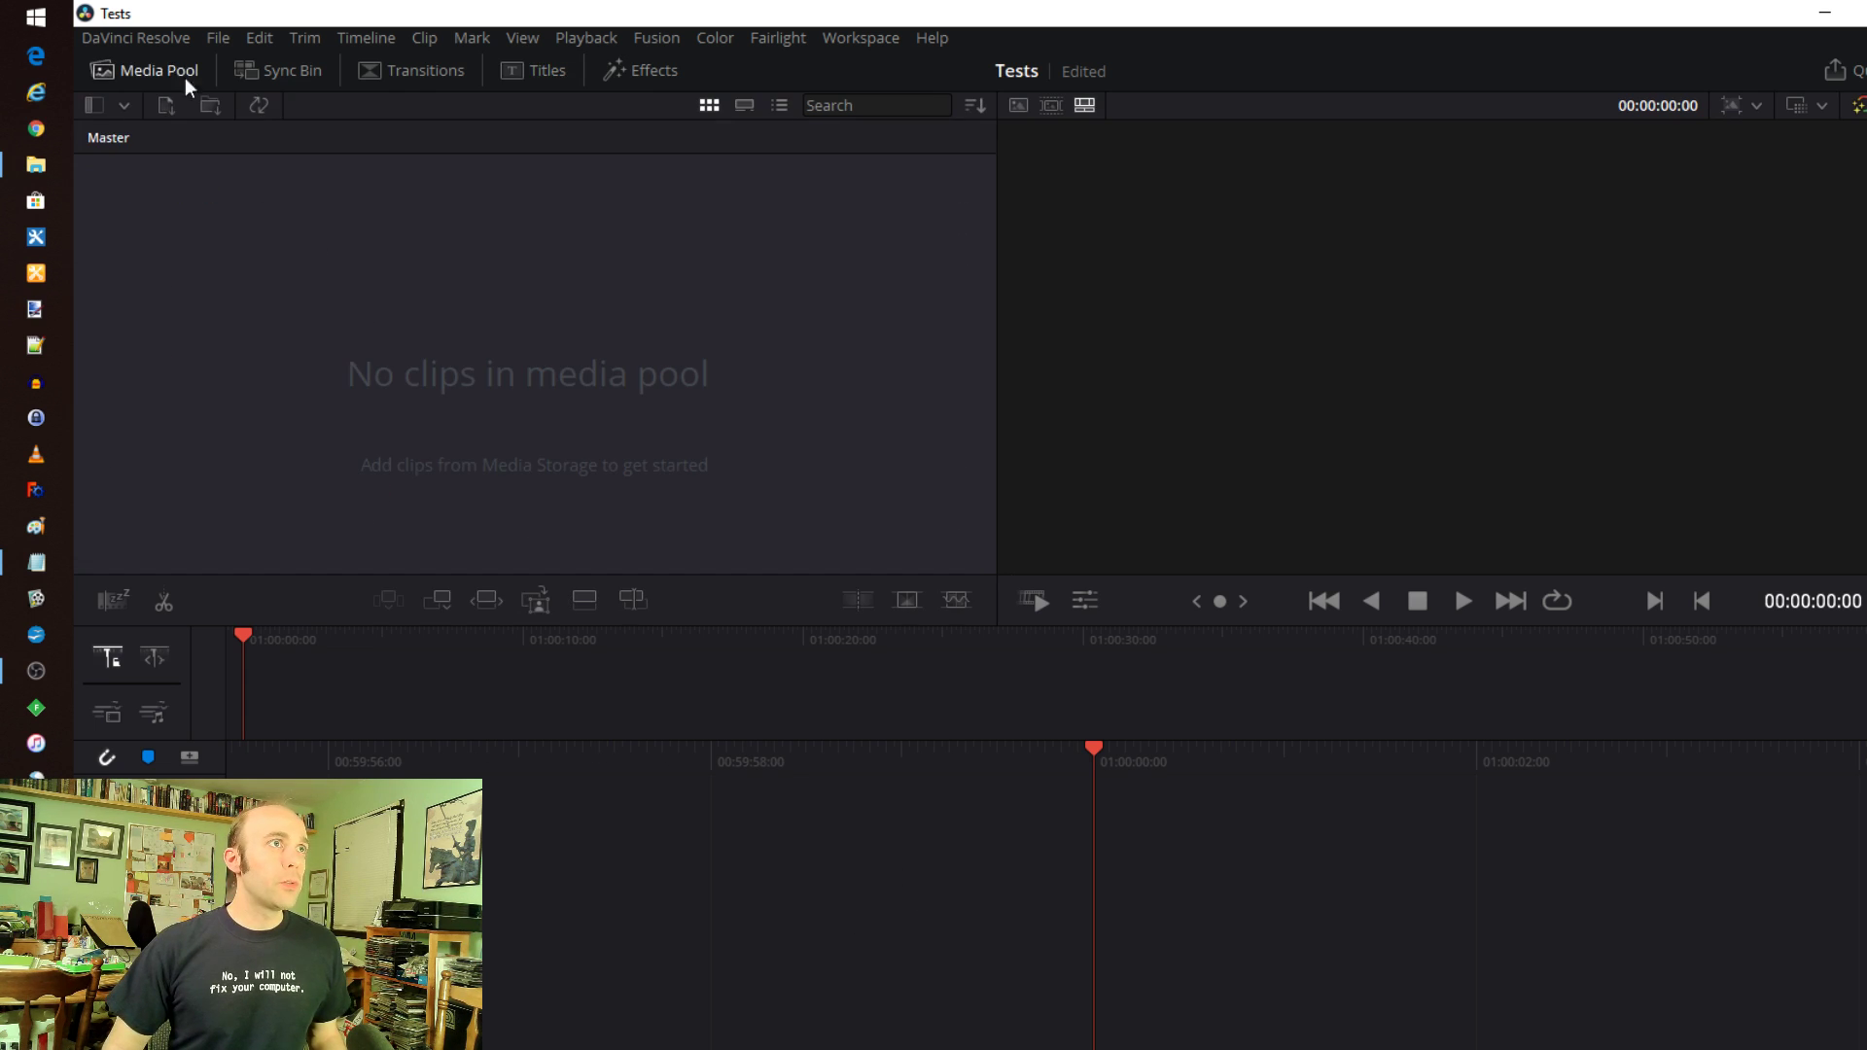
pyautogui.rightClick(447, 292)
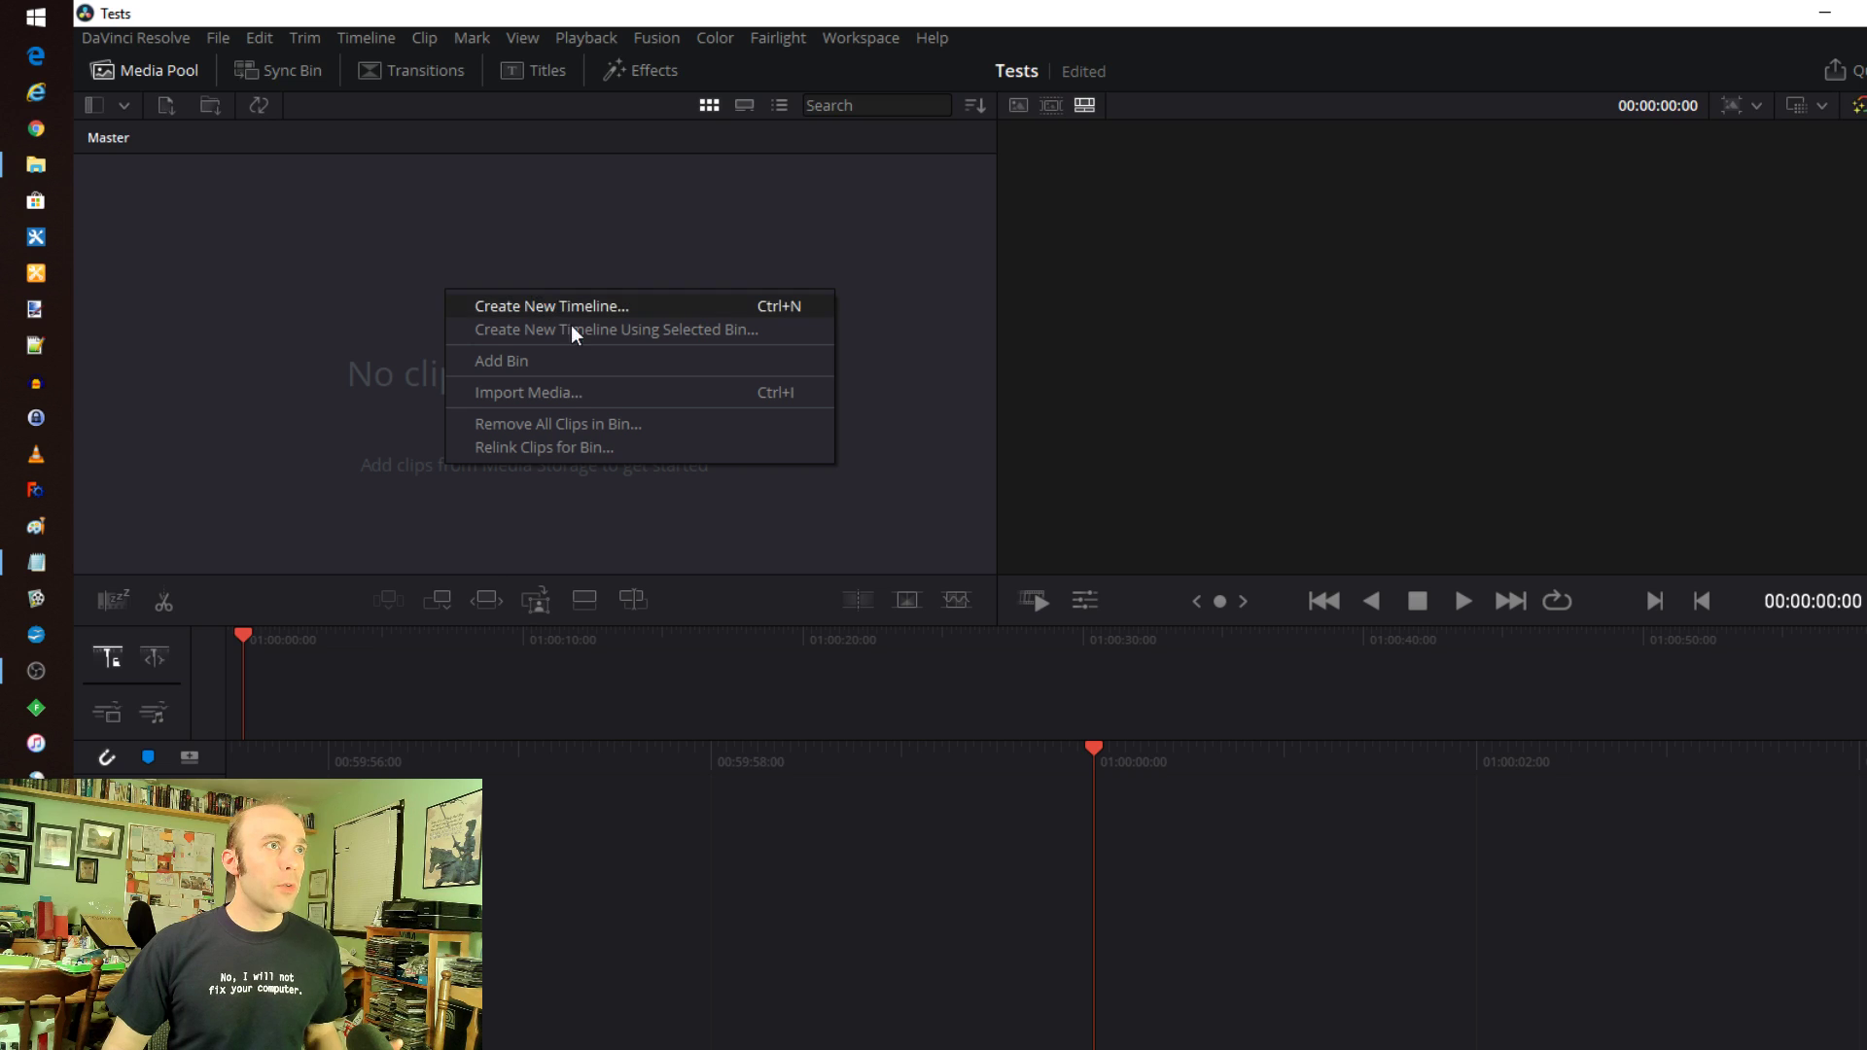
pyautogui.click(584, 393)
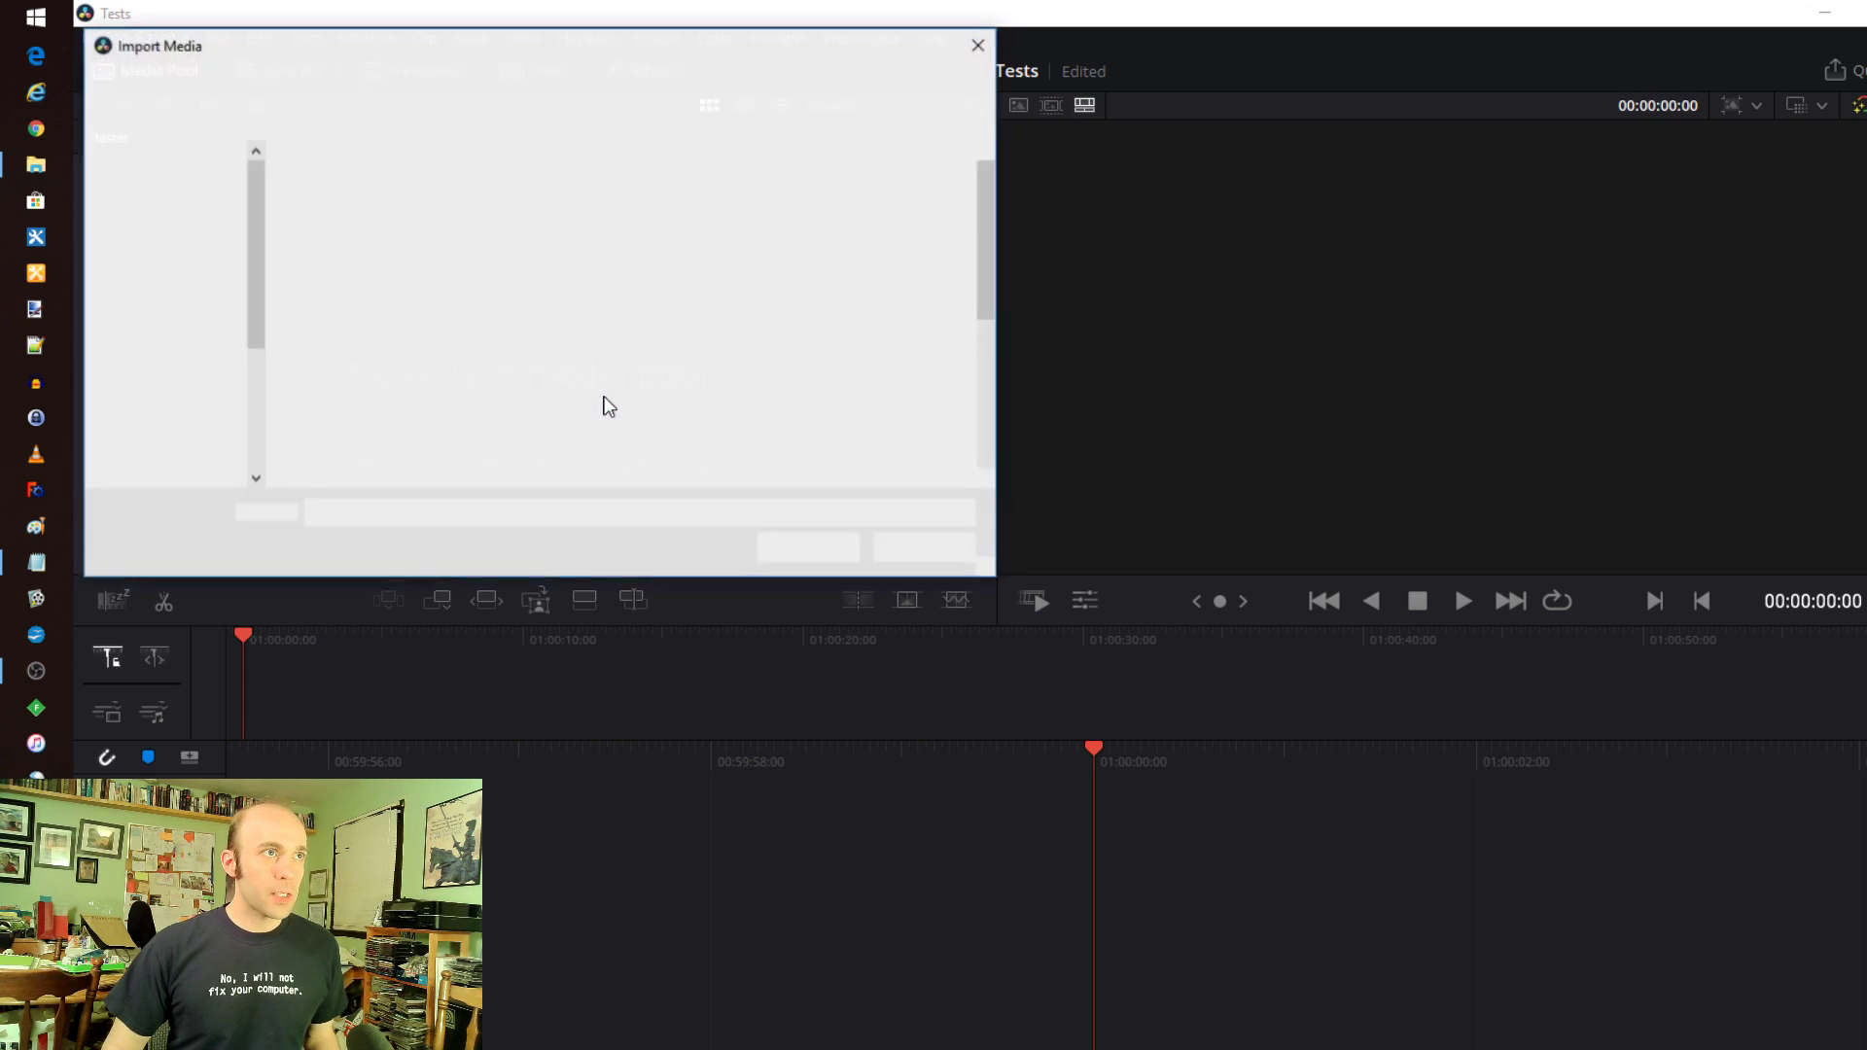
pyautogui.scroll(-5, 914, 345)
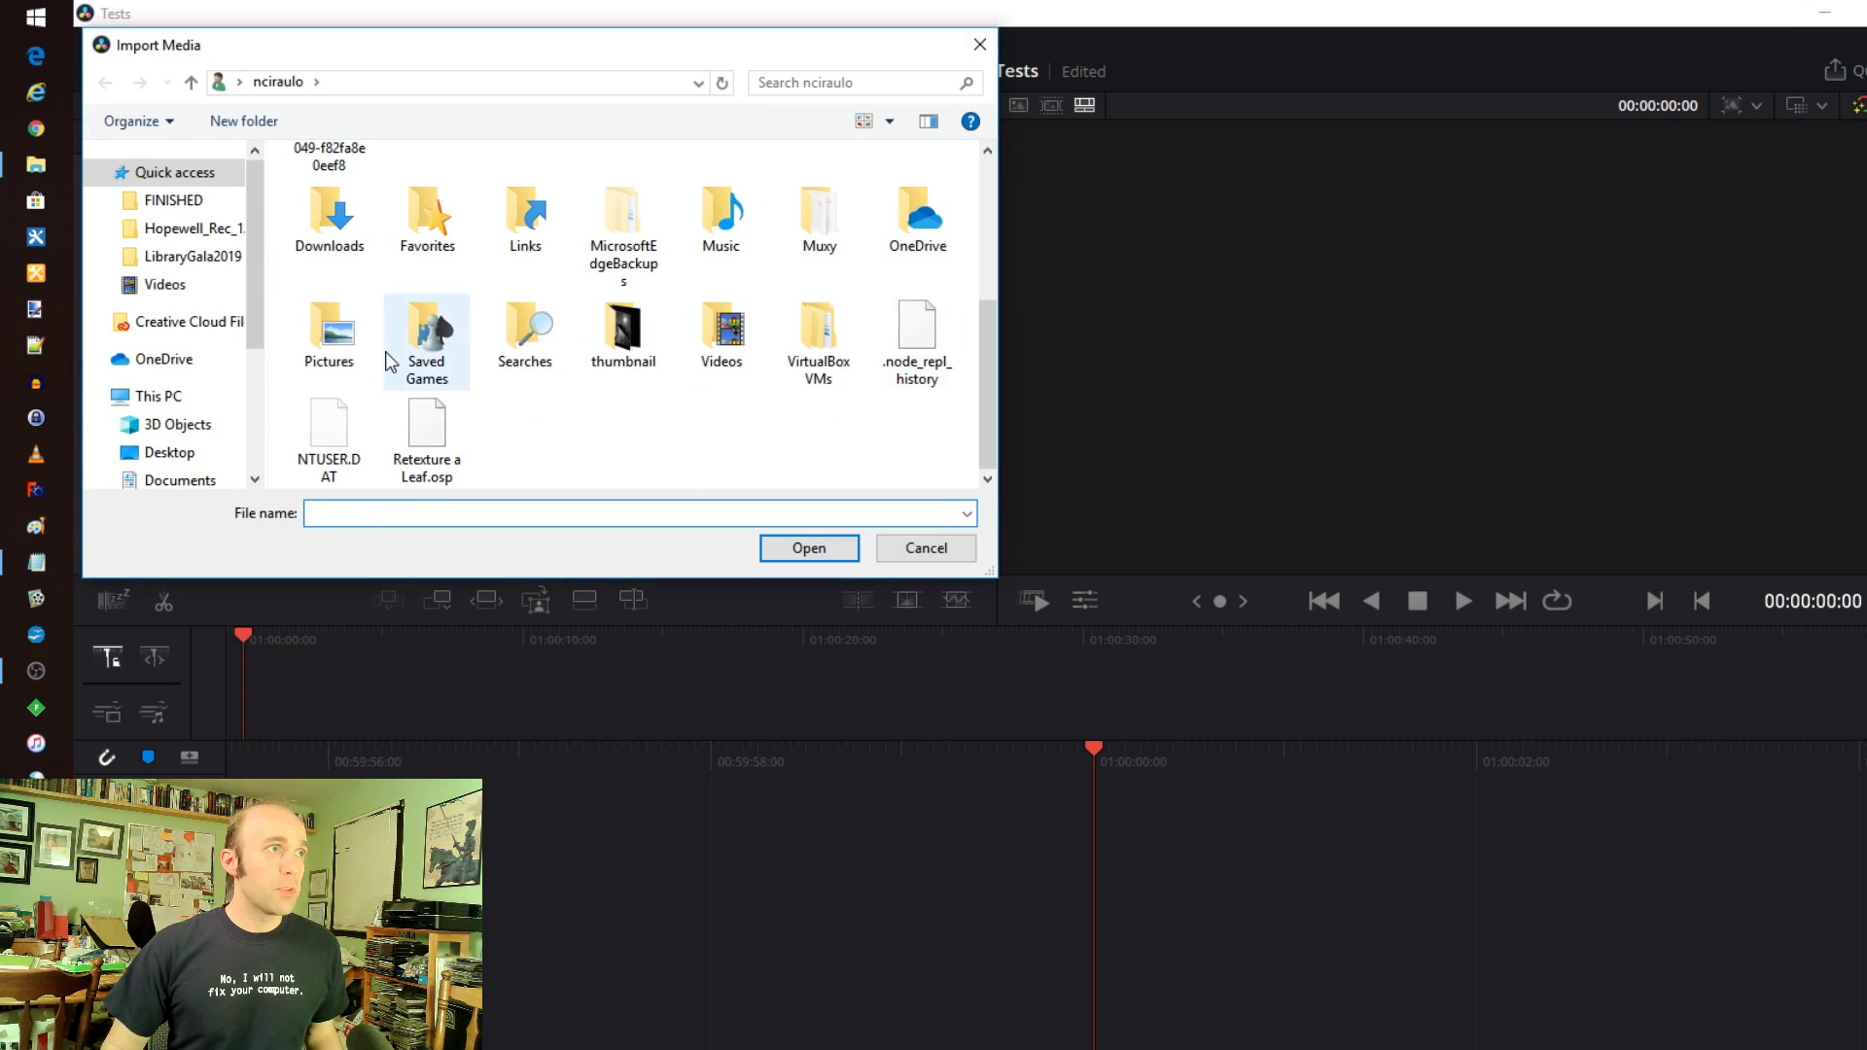
pyautogui.click(128, 285)
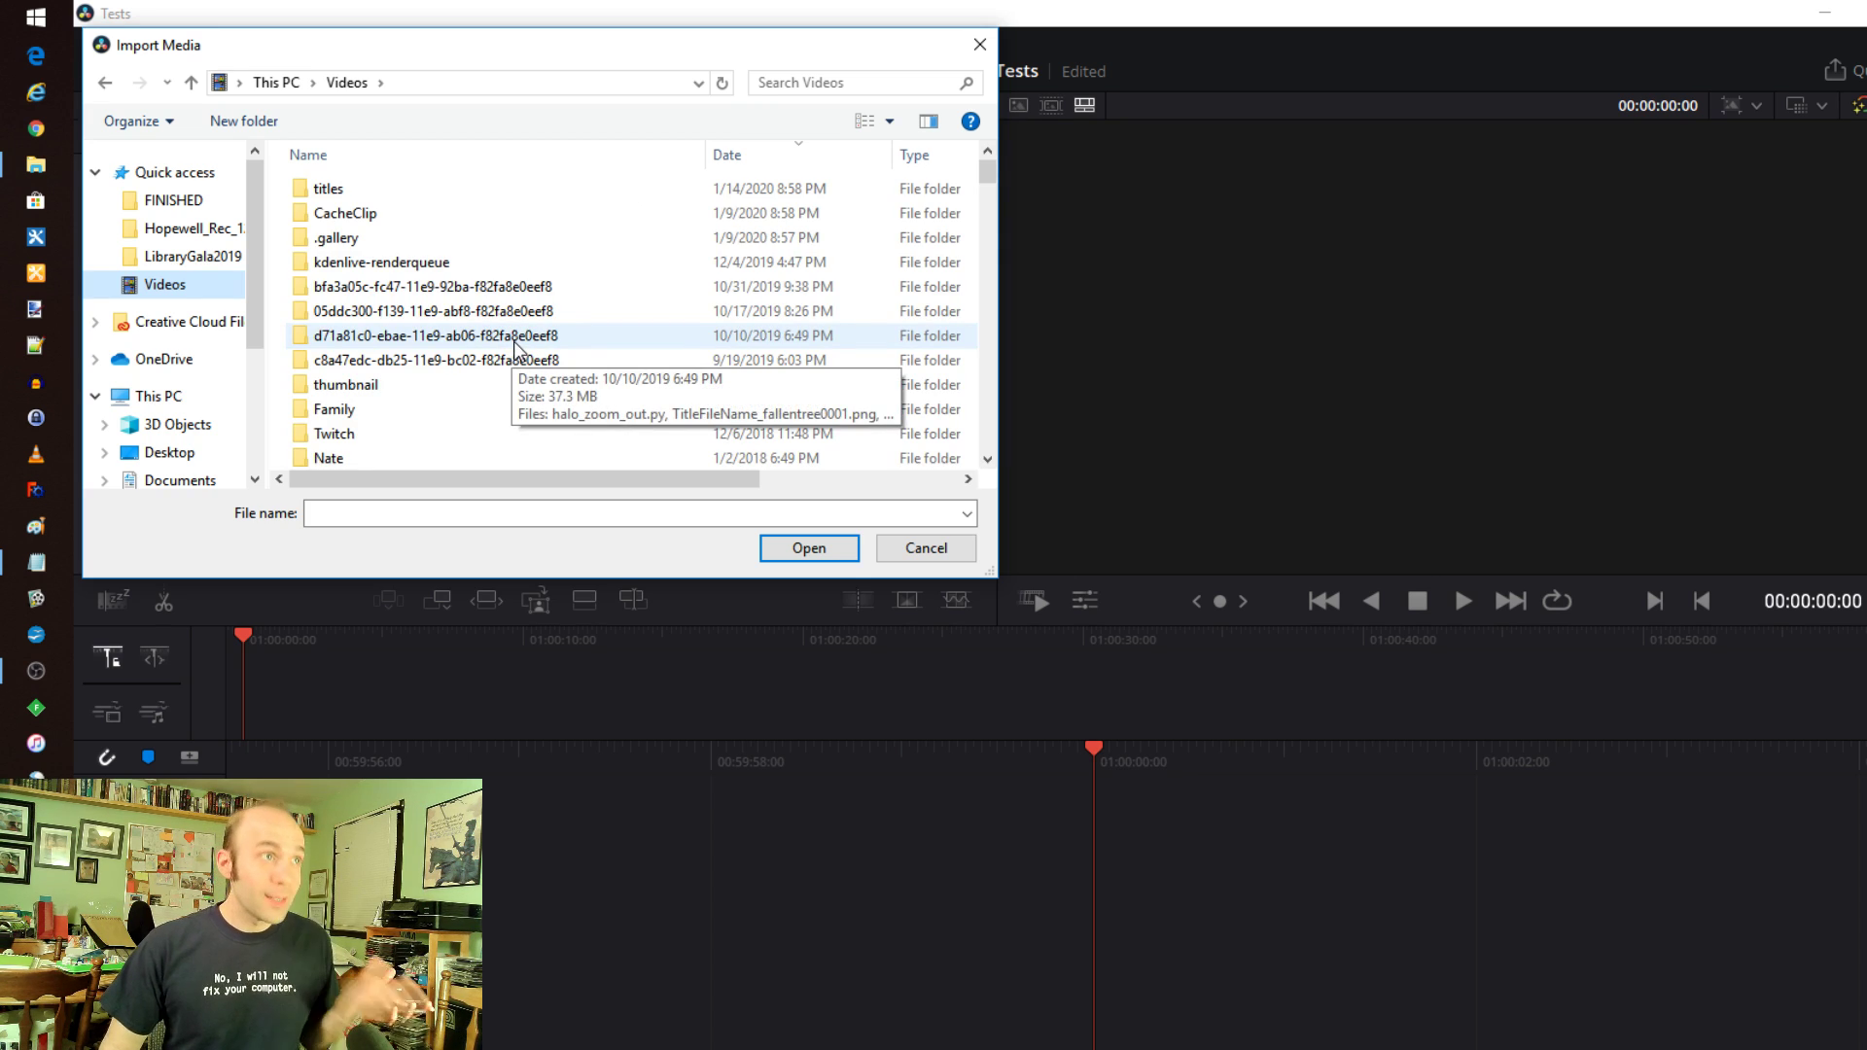
pyautogui.scroll(-3, 516, 345)
pyautogui.scroll(-1, 516, 345)
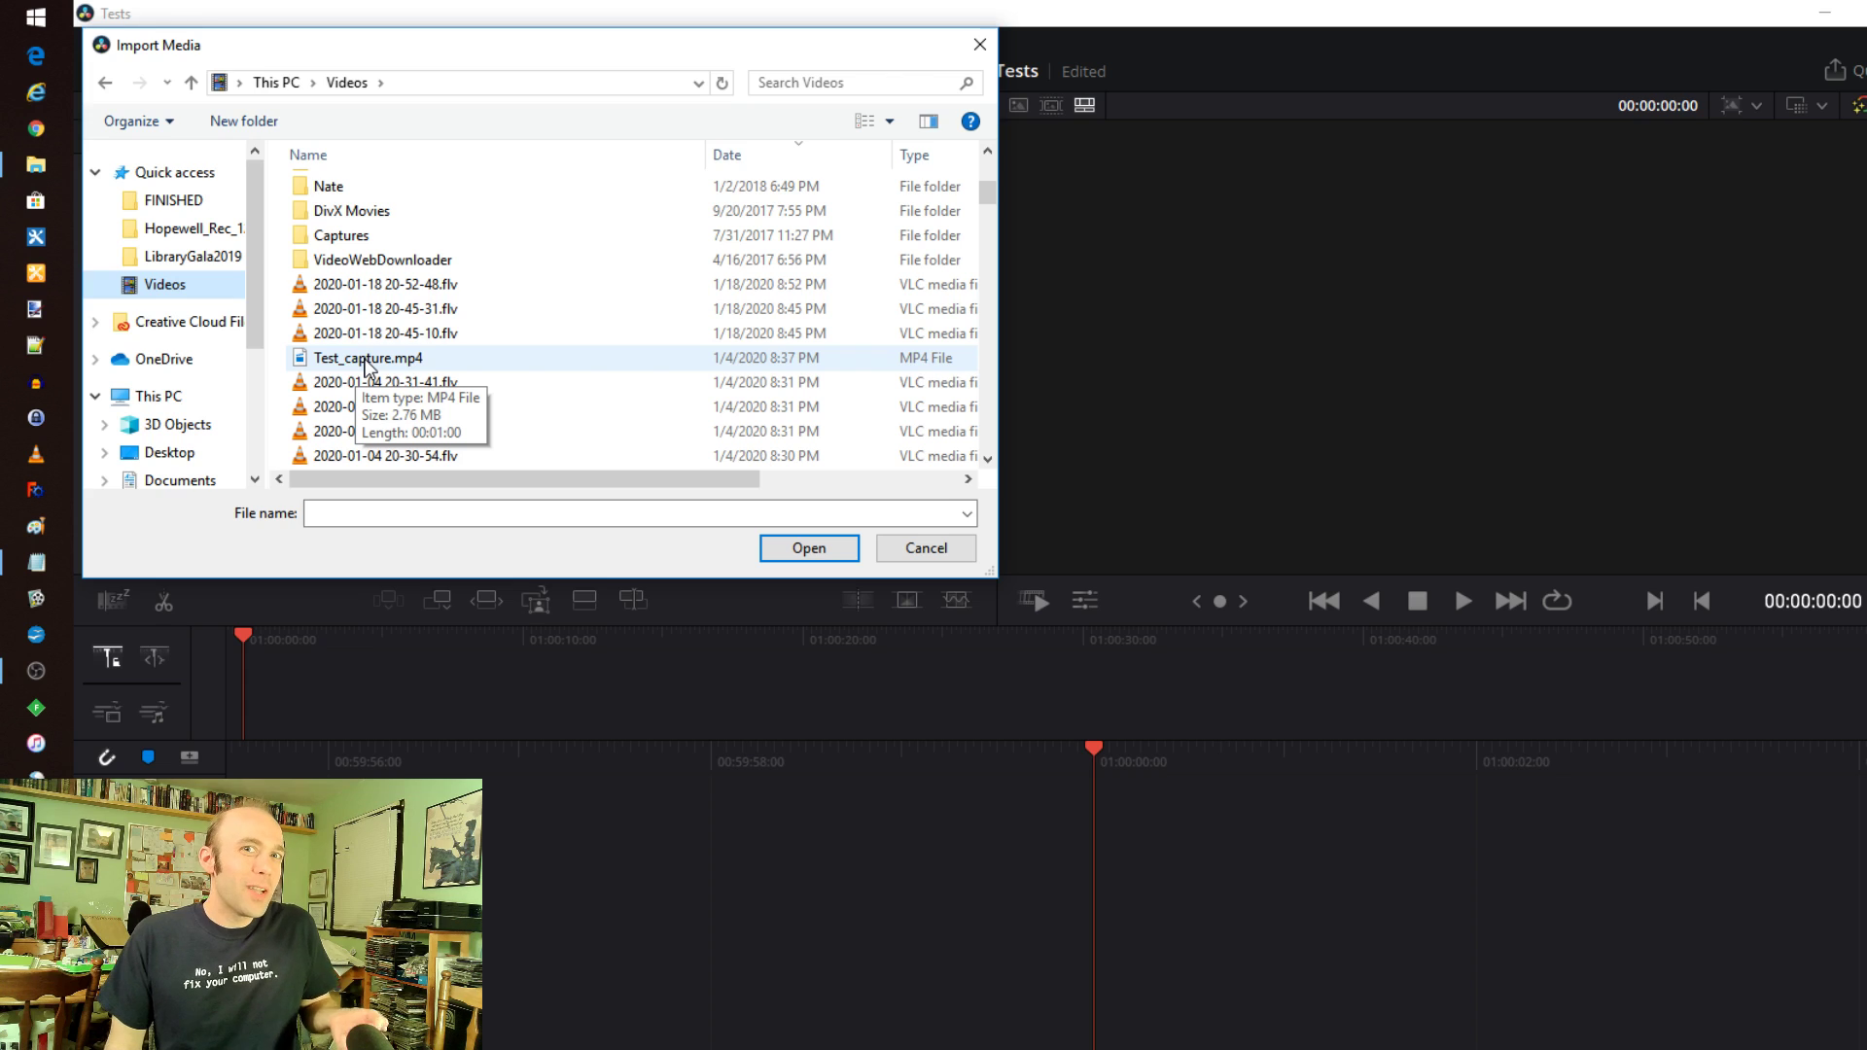
pyautogui.click(368, 362)
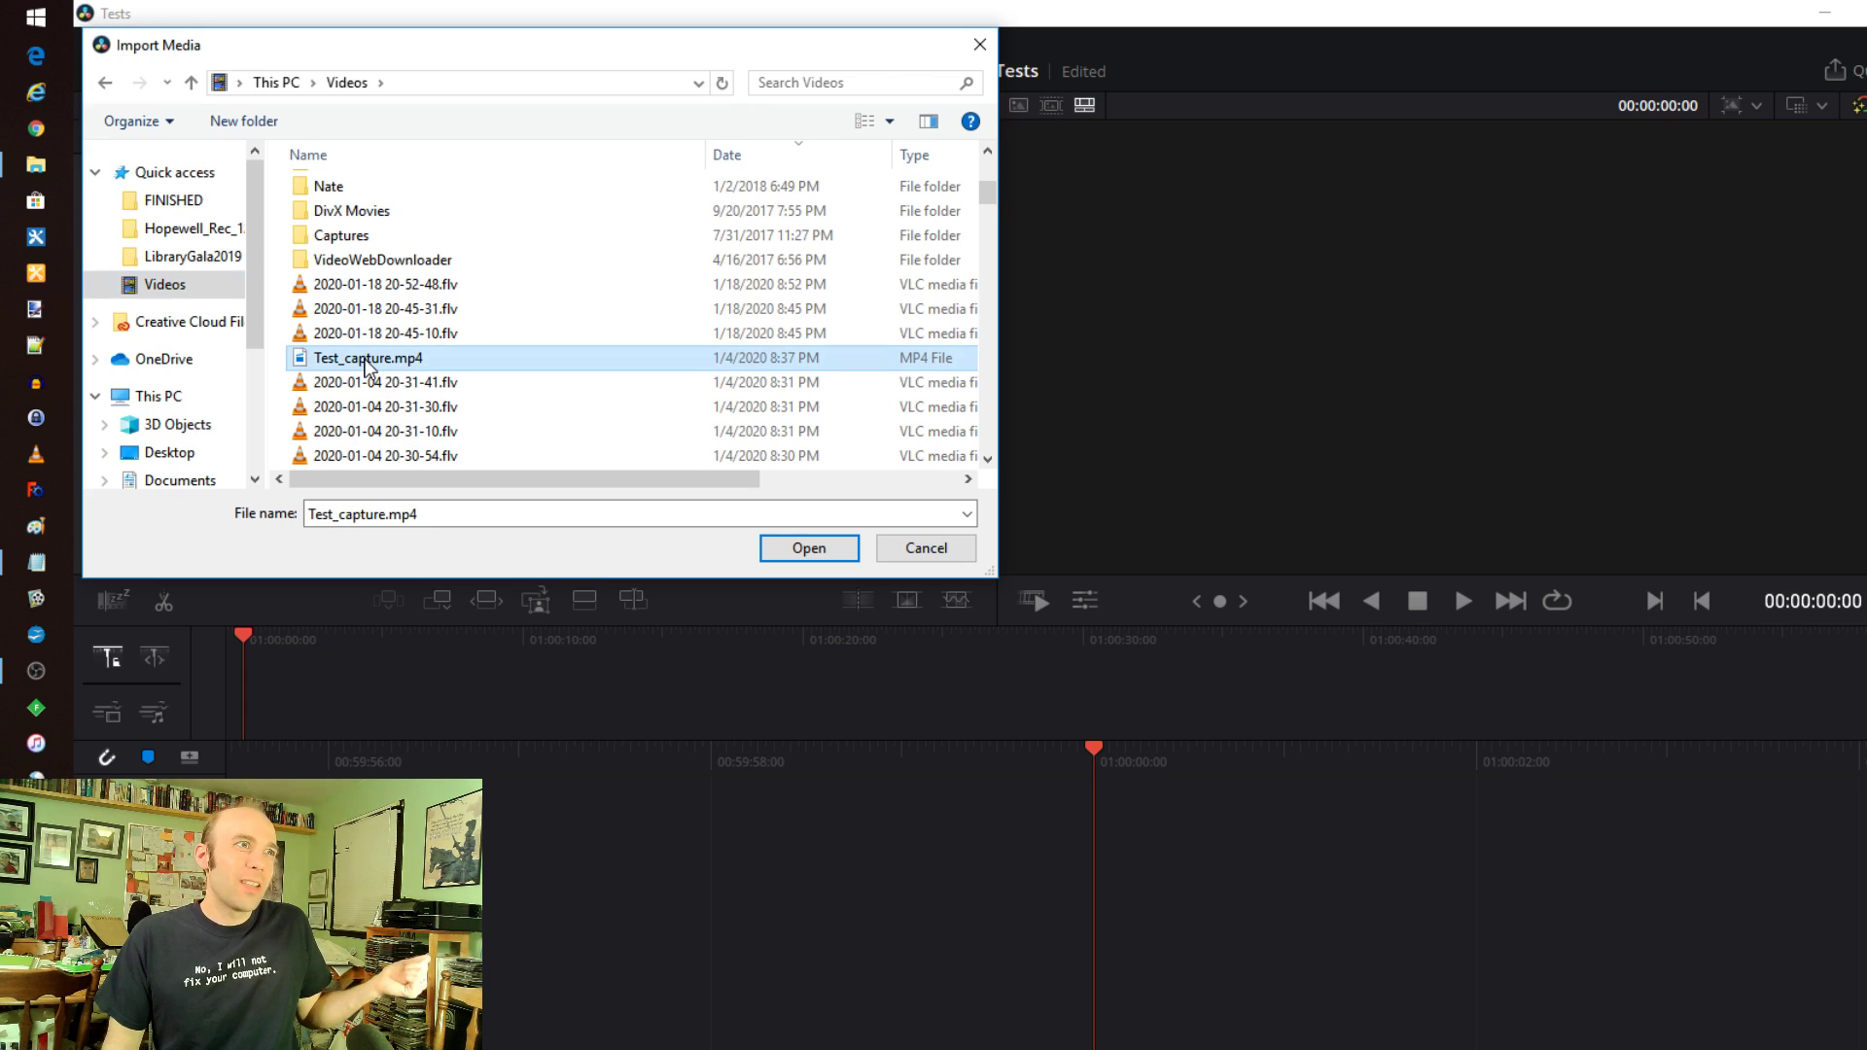
pyautogui.click(835, 551)
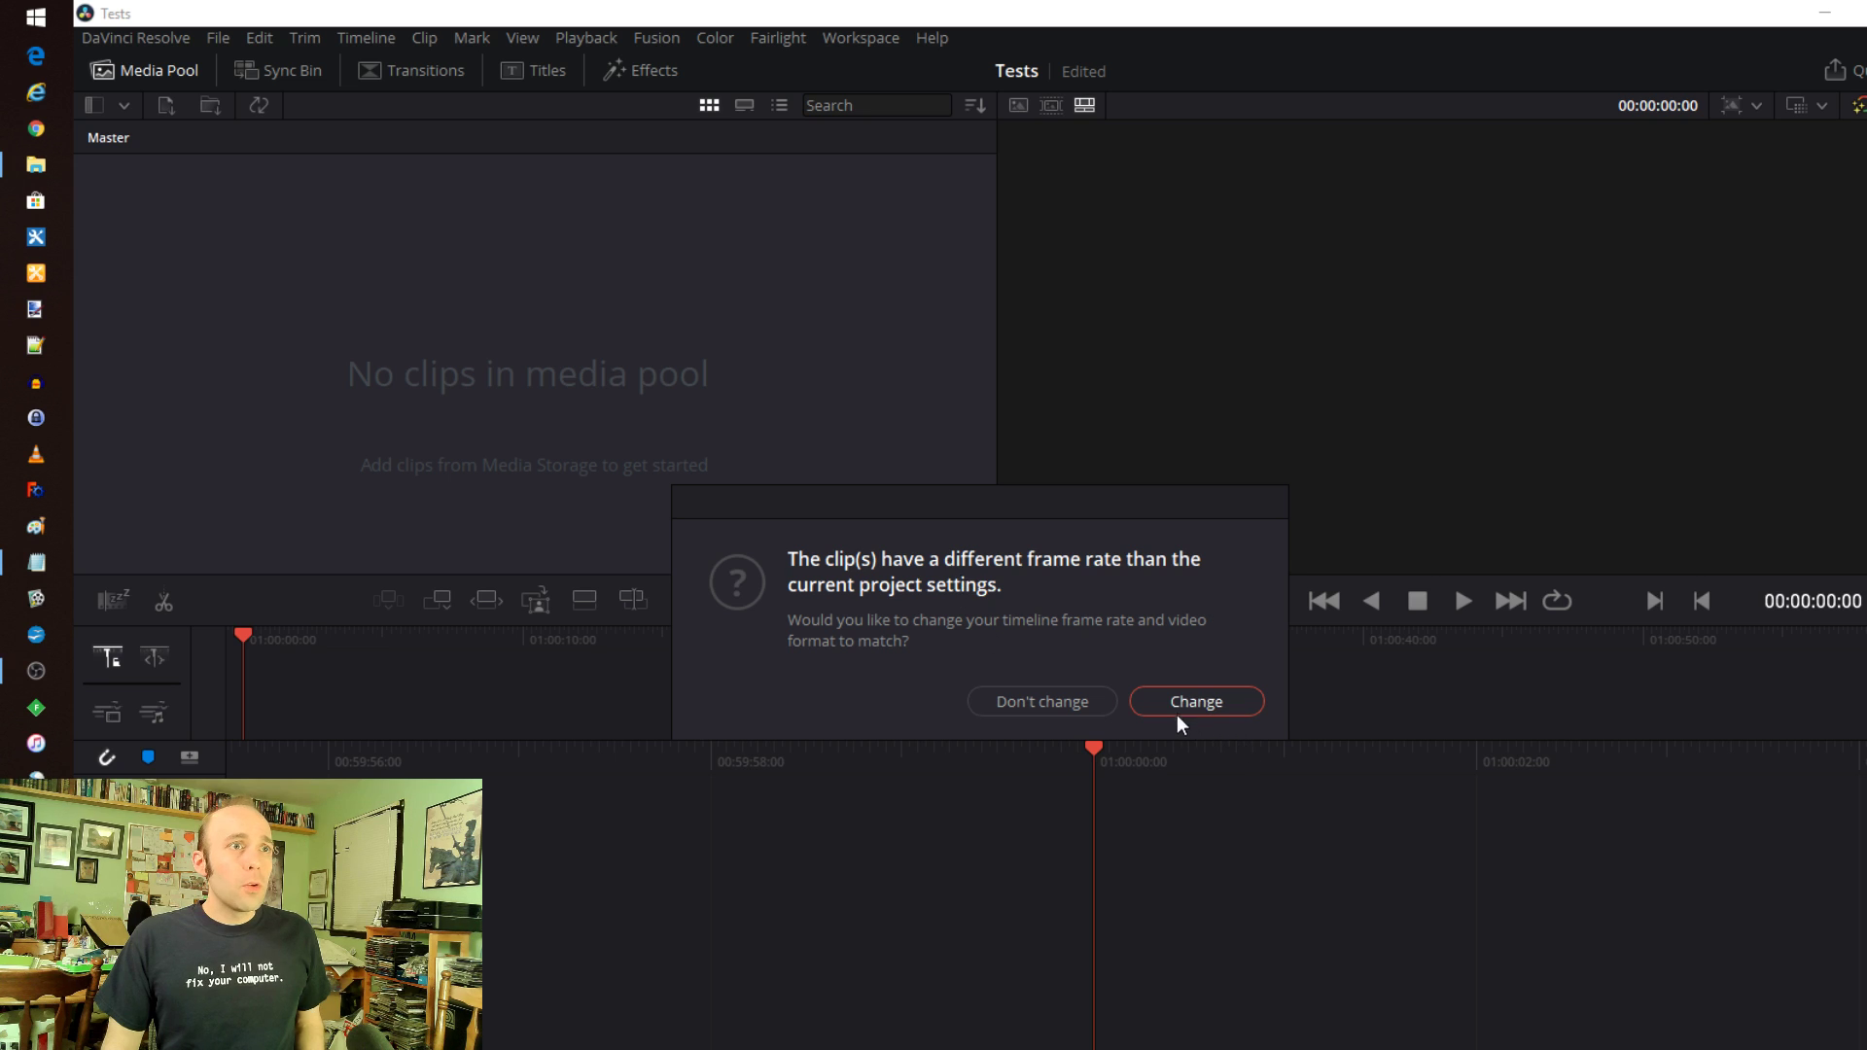
pyautogui.click(1181, 701)
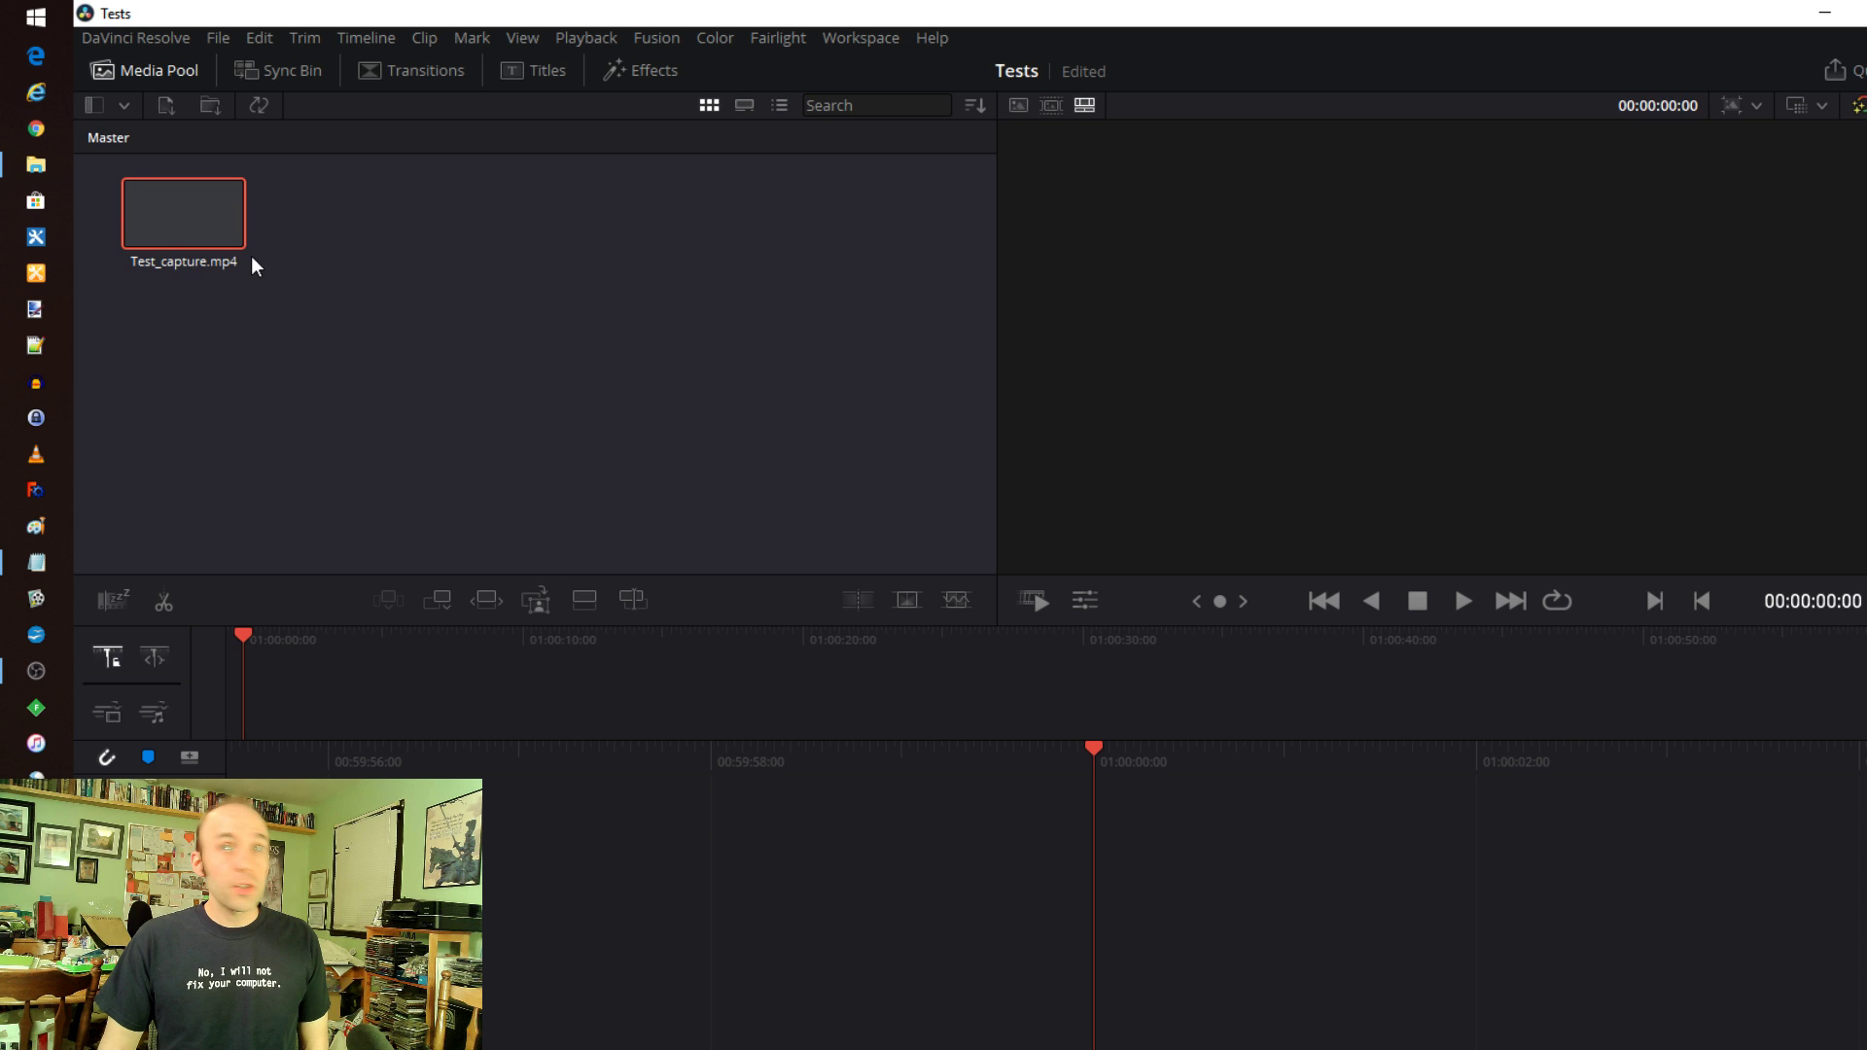
# Drag Test_capture.mp4 onto the empty timeline to create Timeline 1, then return to Kdenlive
pyautogui.moveTo(170, 214); pyautogui.dragTo(369, 688)
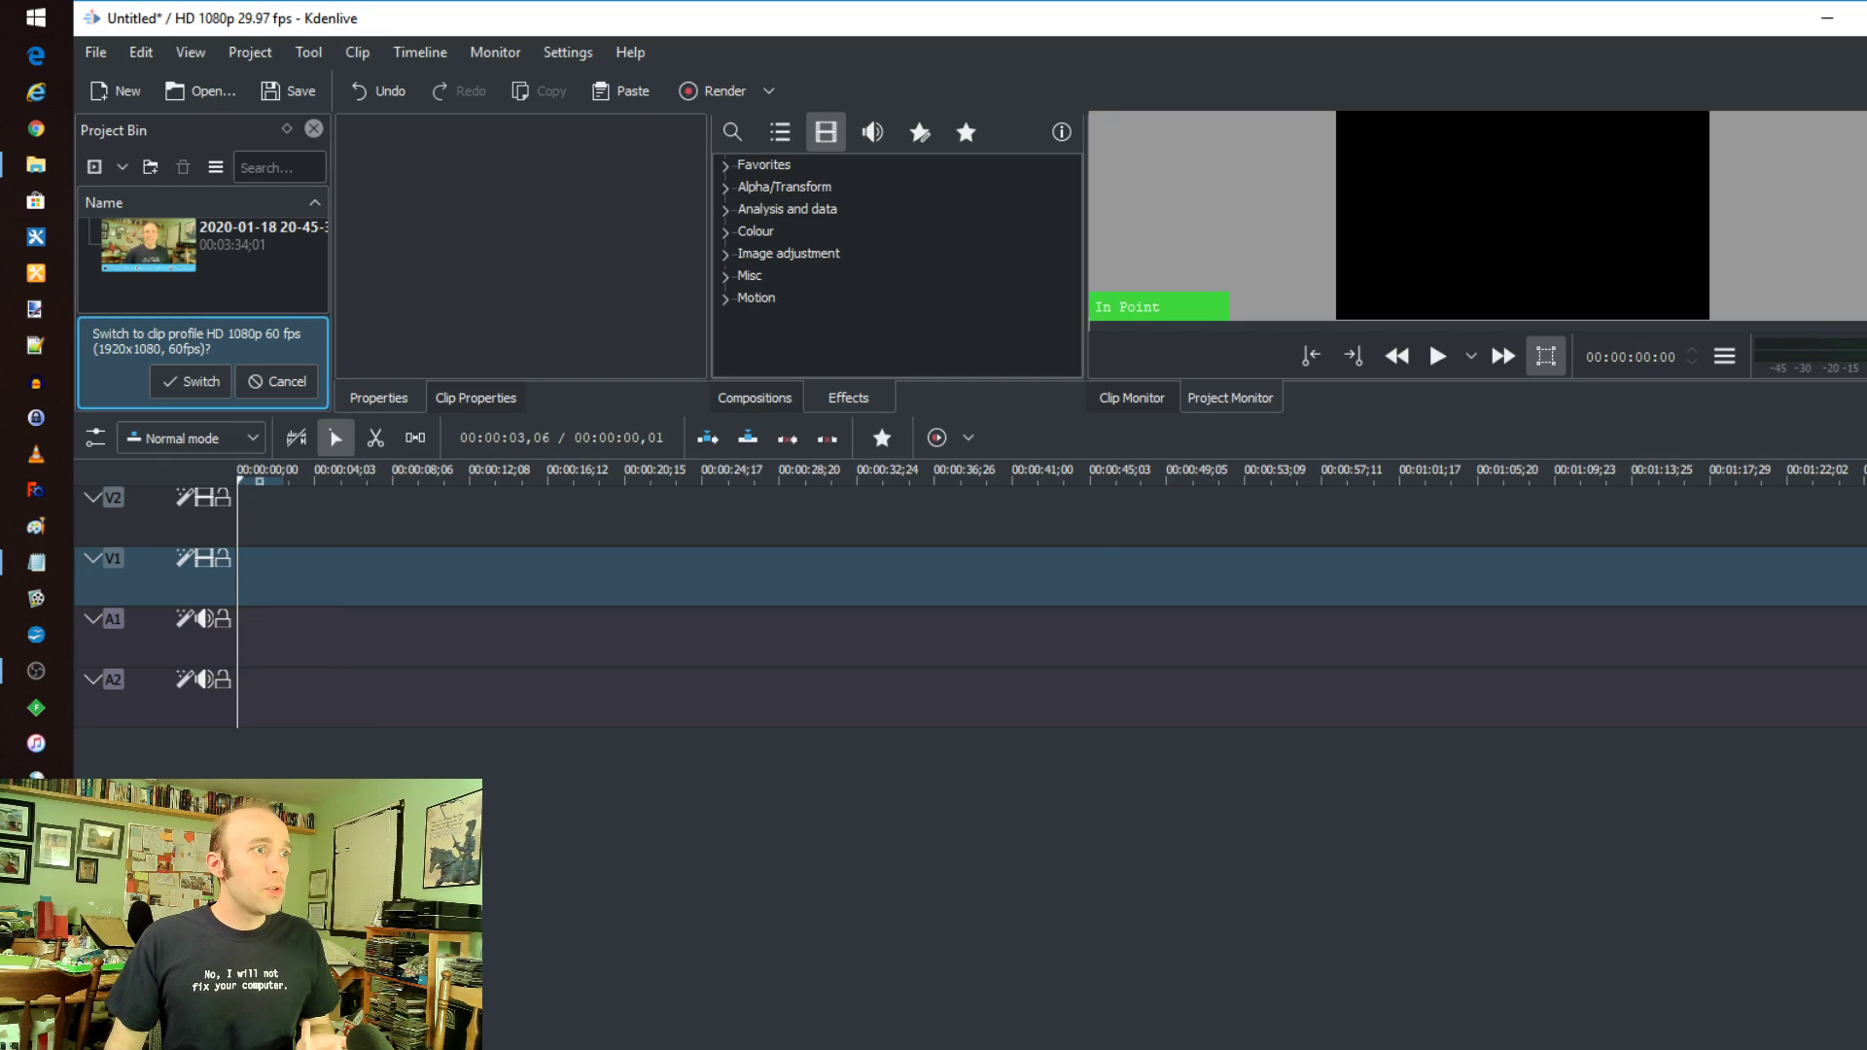
pyautogui.hotkey('alt', 'Tab')
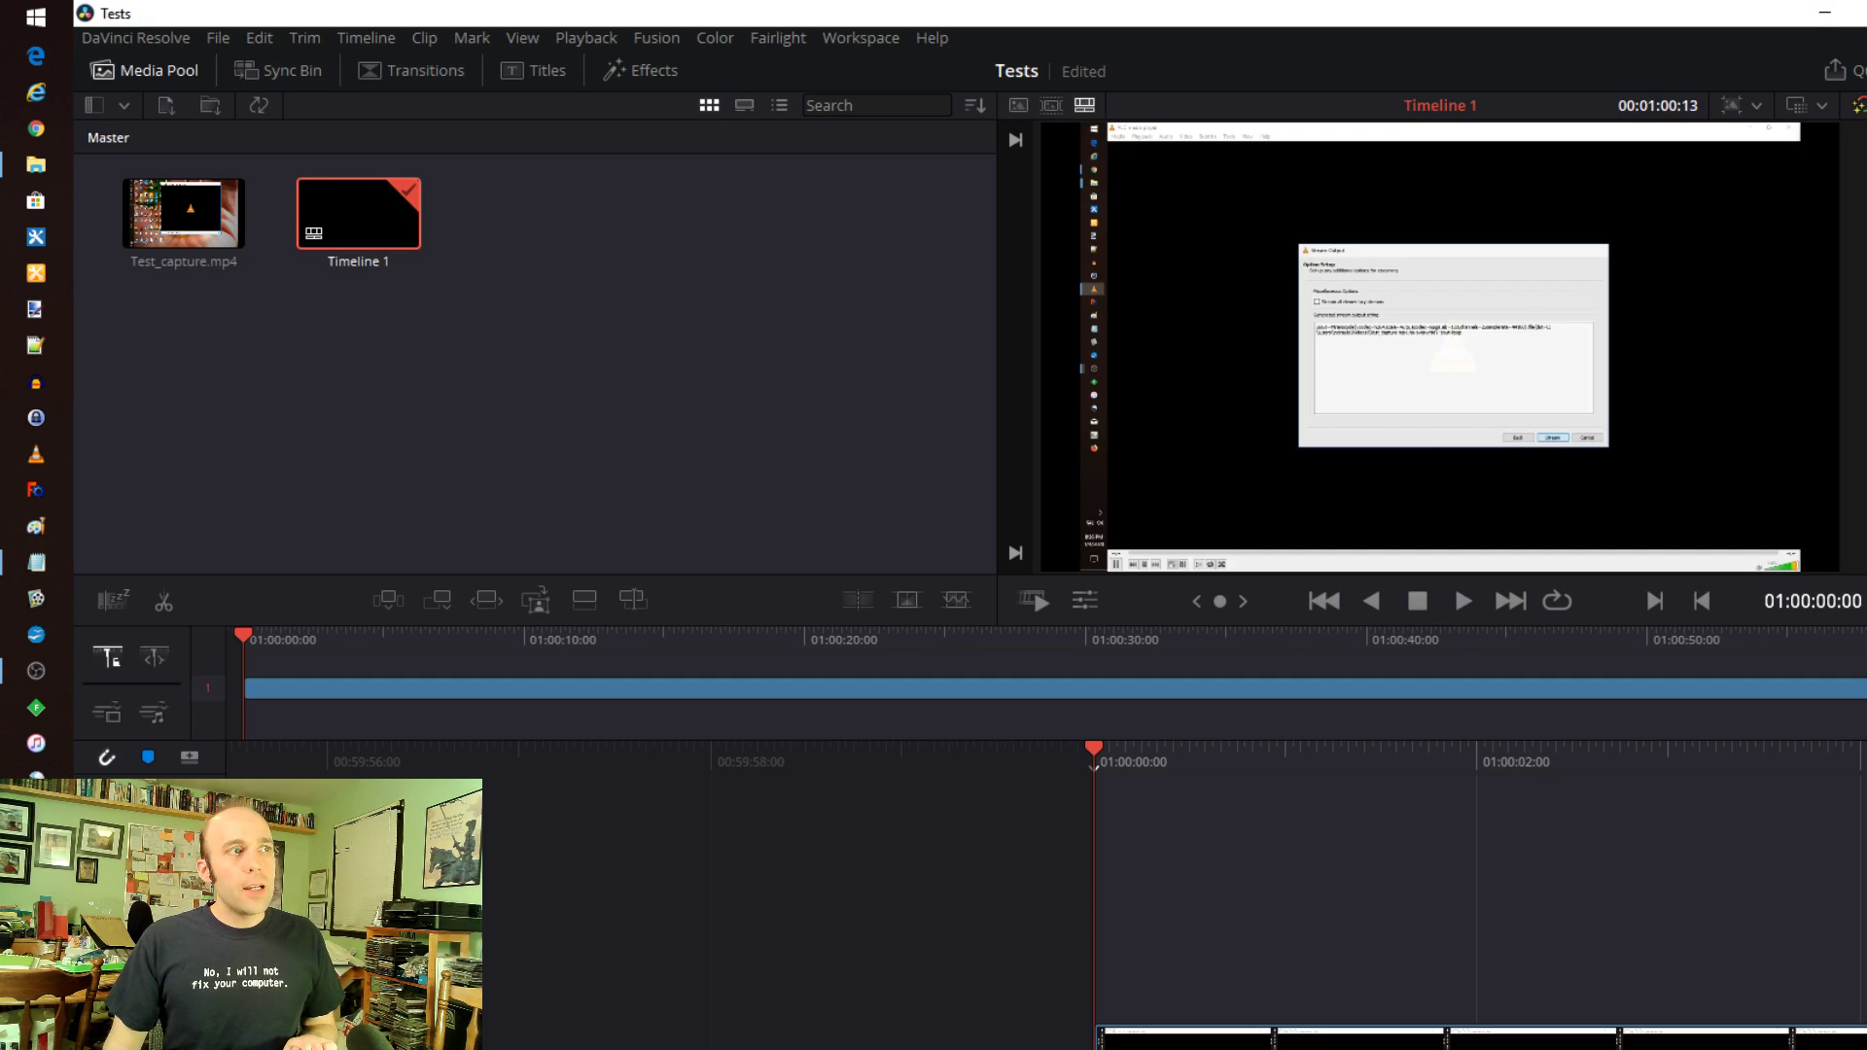
pyautogui.hotkey('alt', 'Tab')
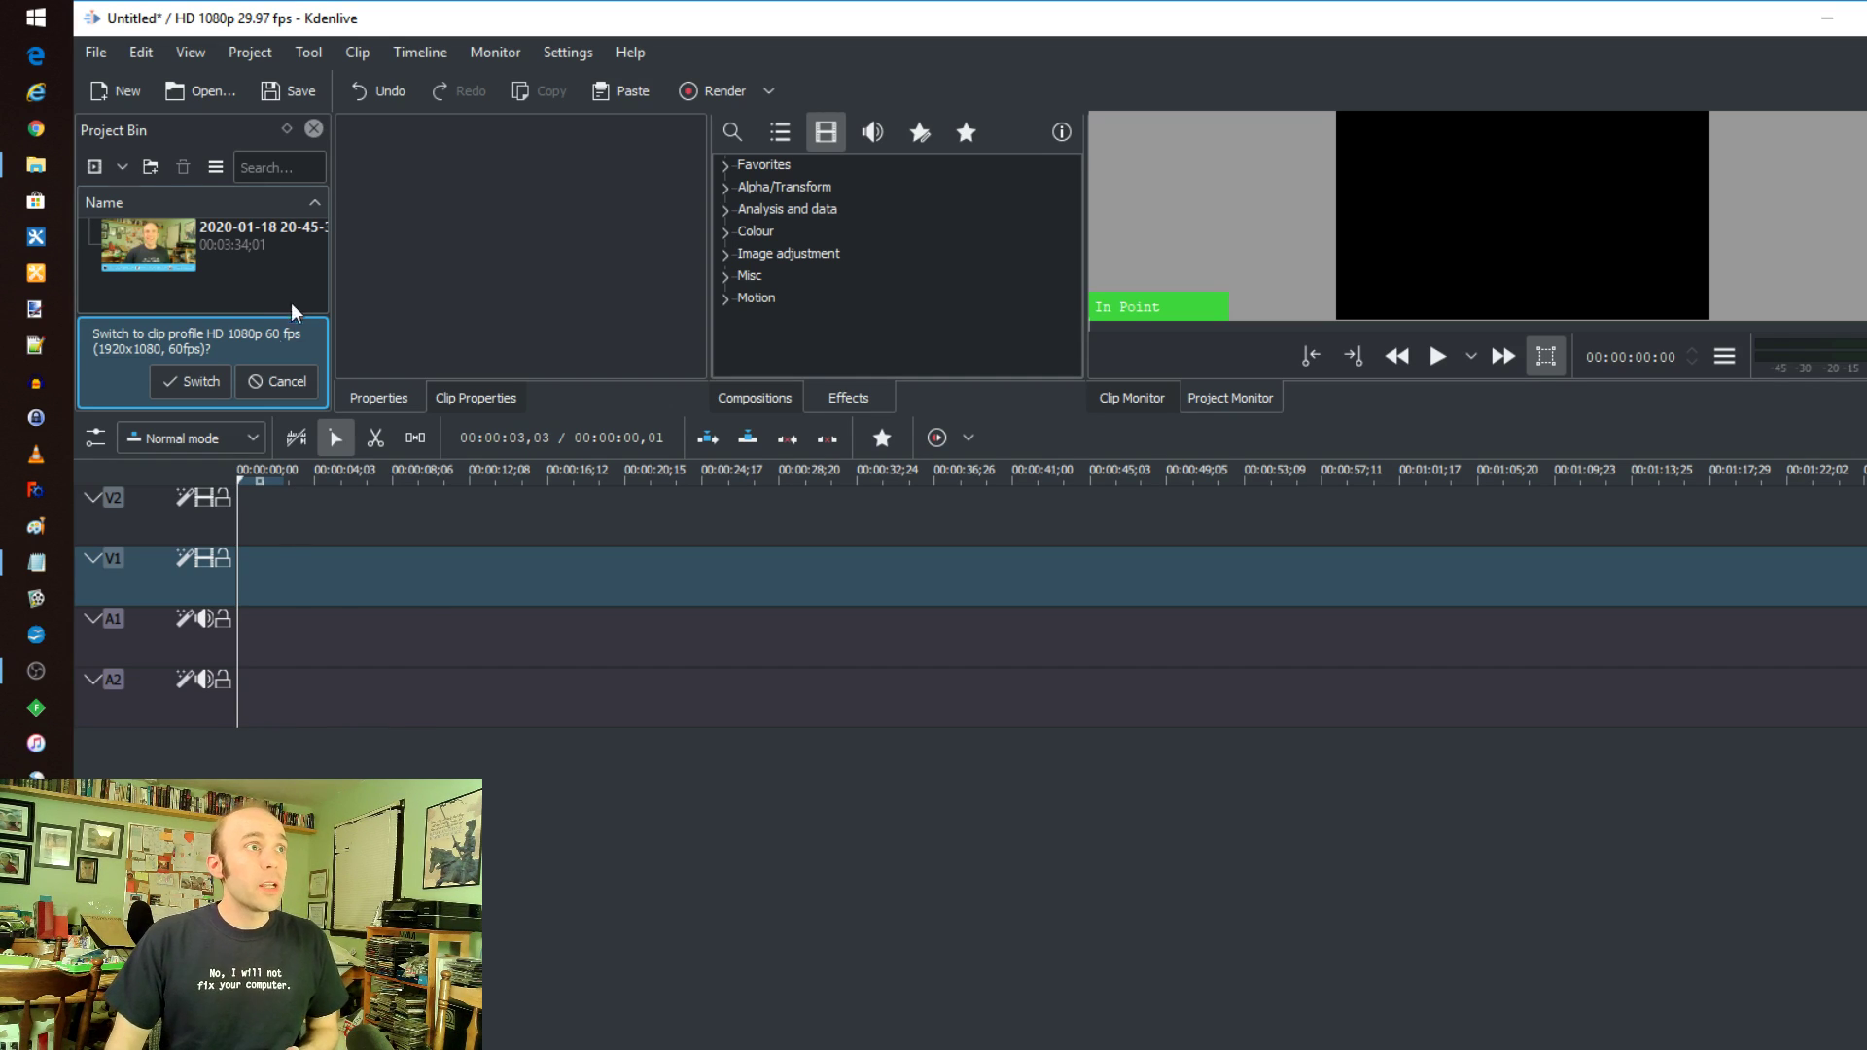
# Accept the prompt to switch the Kdenlive project to the HD 1080p 60 fps clip profile
pyautogui.click(192, 381)
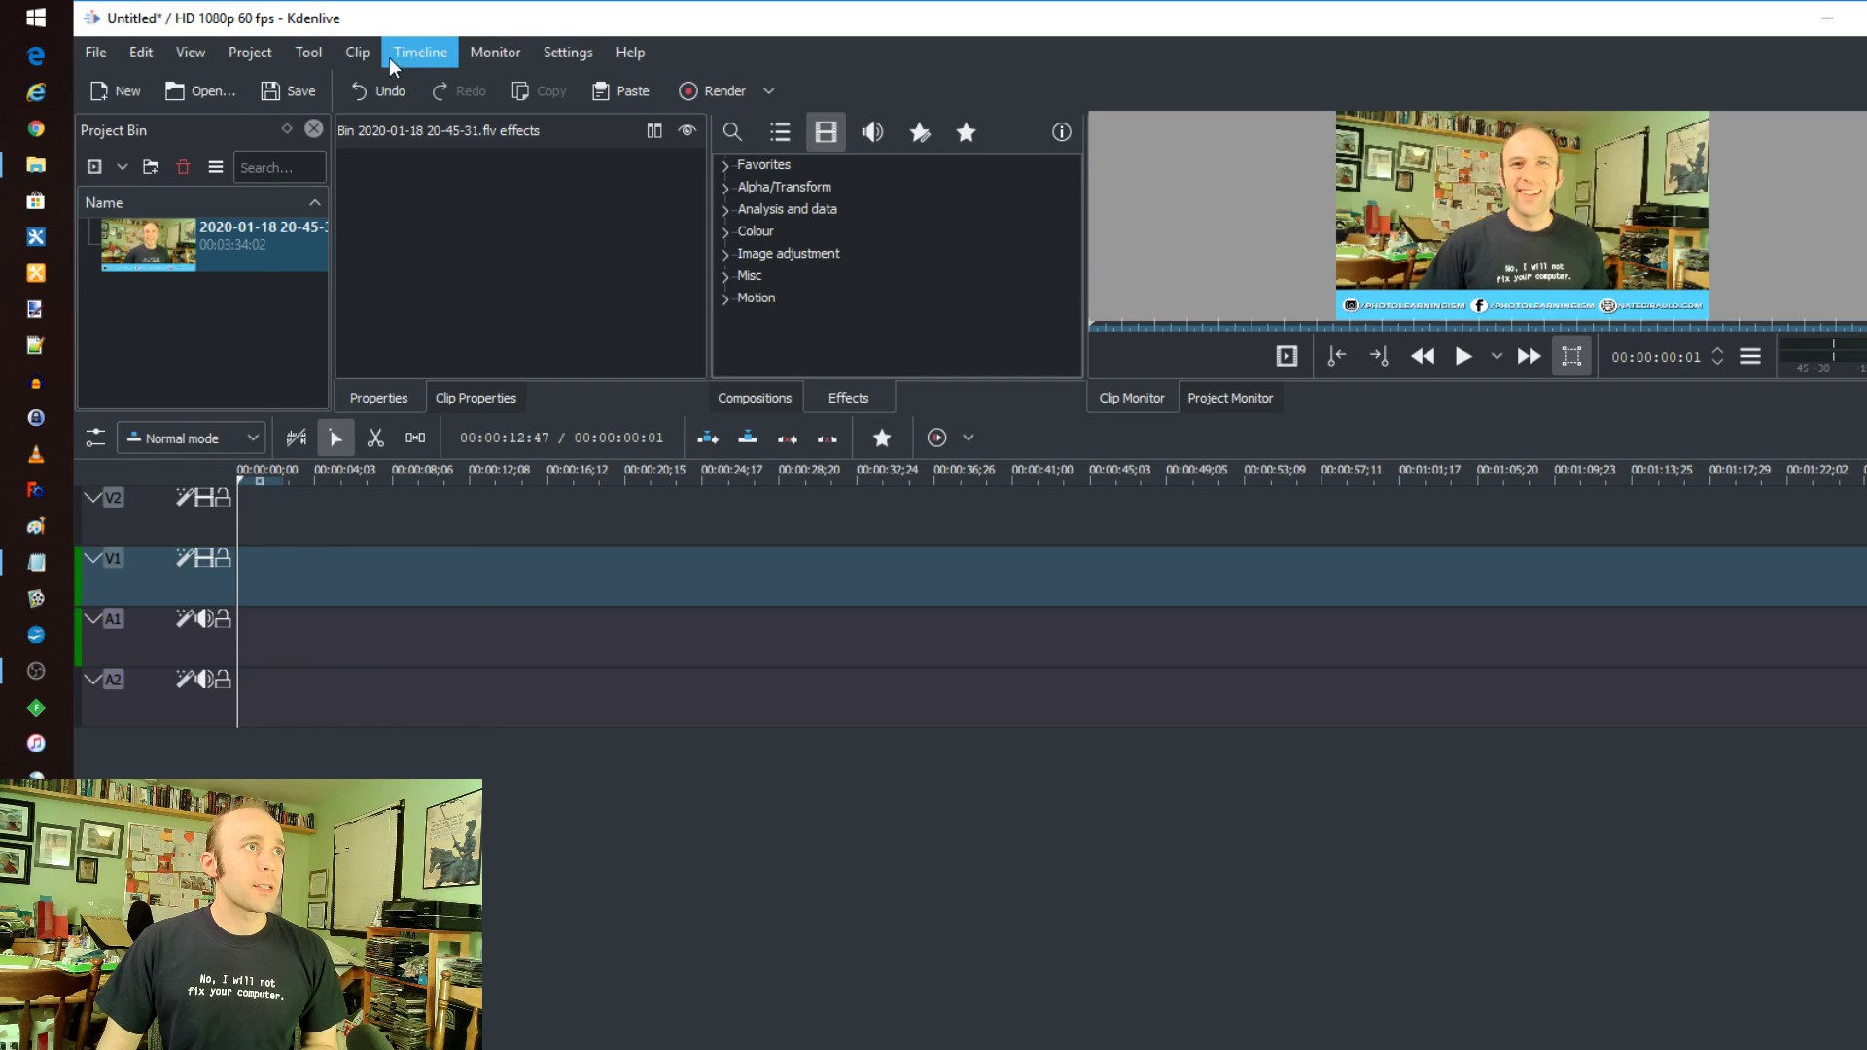
# Toggle the effect list category filters, then add a new Title Clip from the Project Bin
pyautogui.click(309, 52)
pyautogui.click(658, 280)
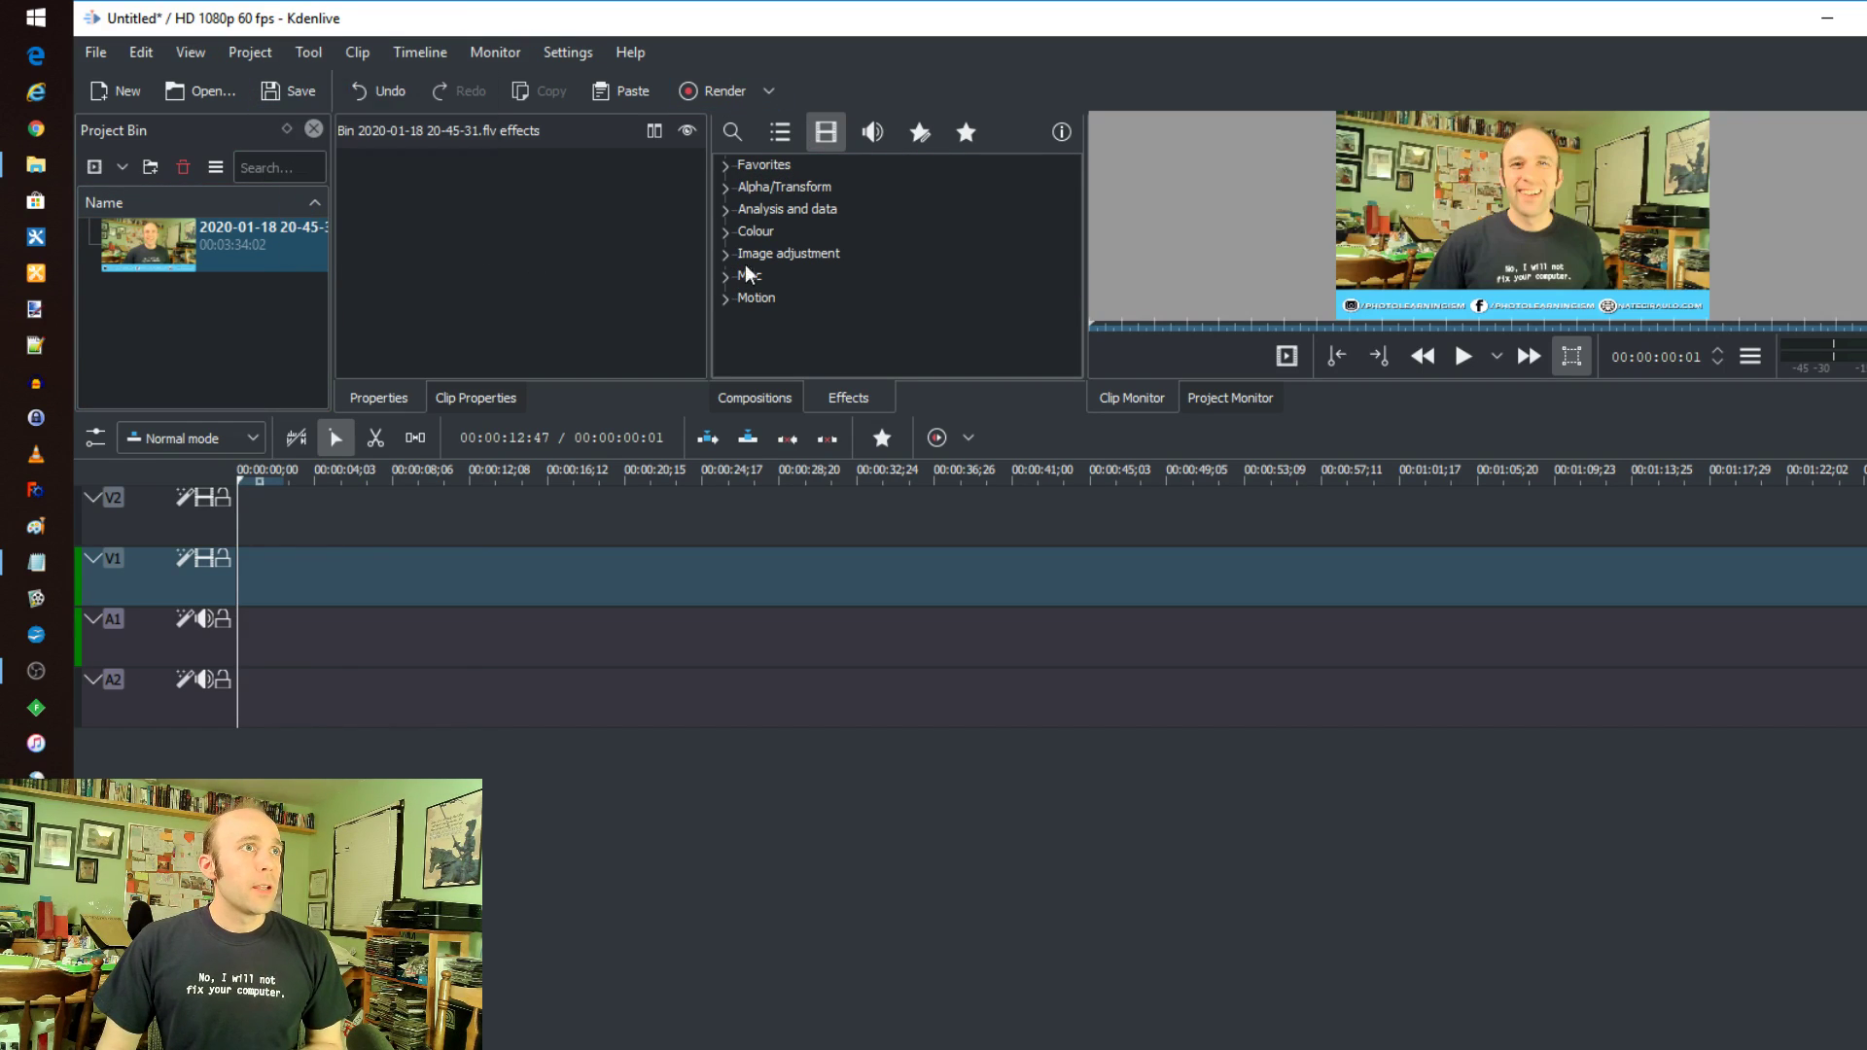
pyautogui.click(784, 139)
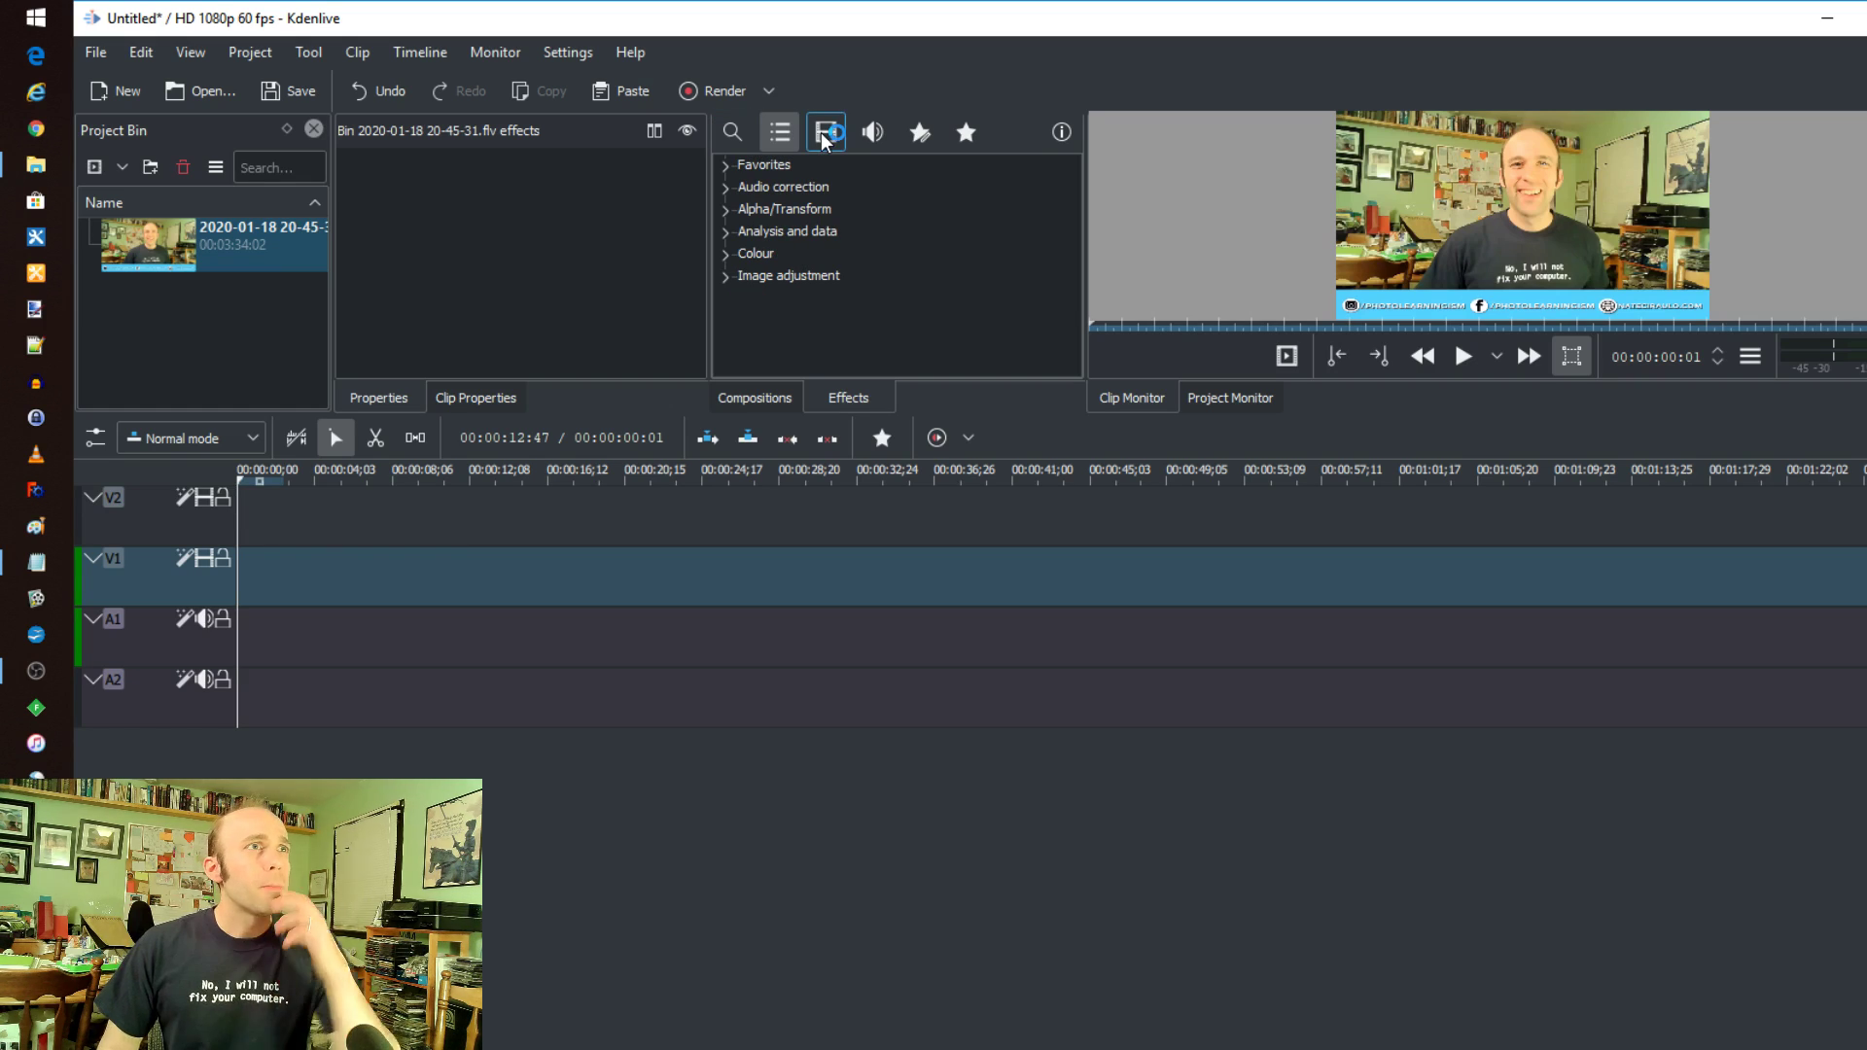
pyautogui.click(823, 133)
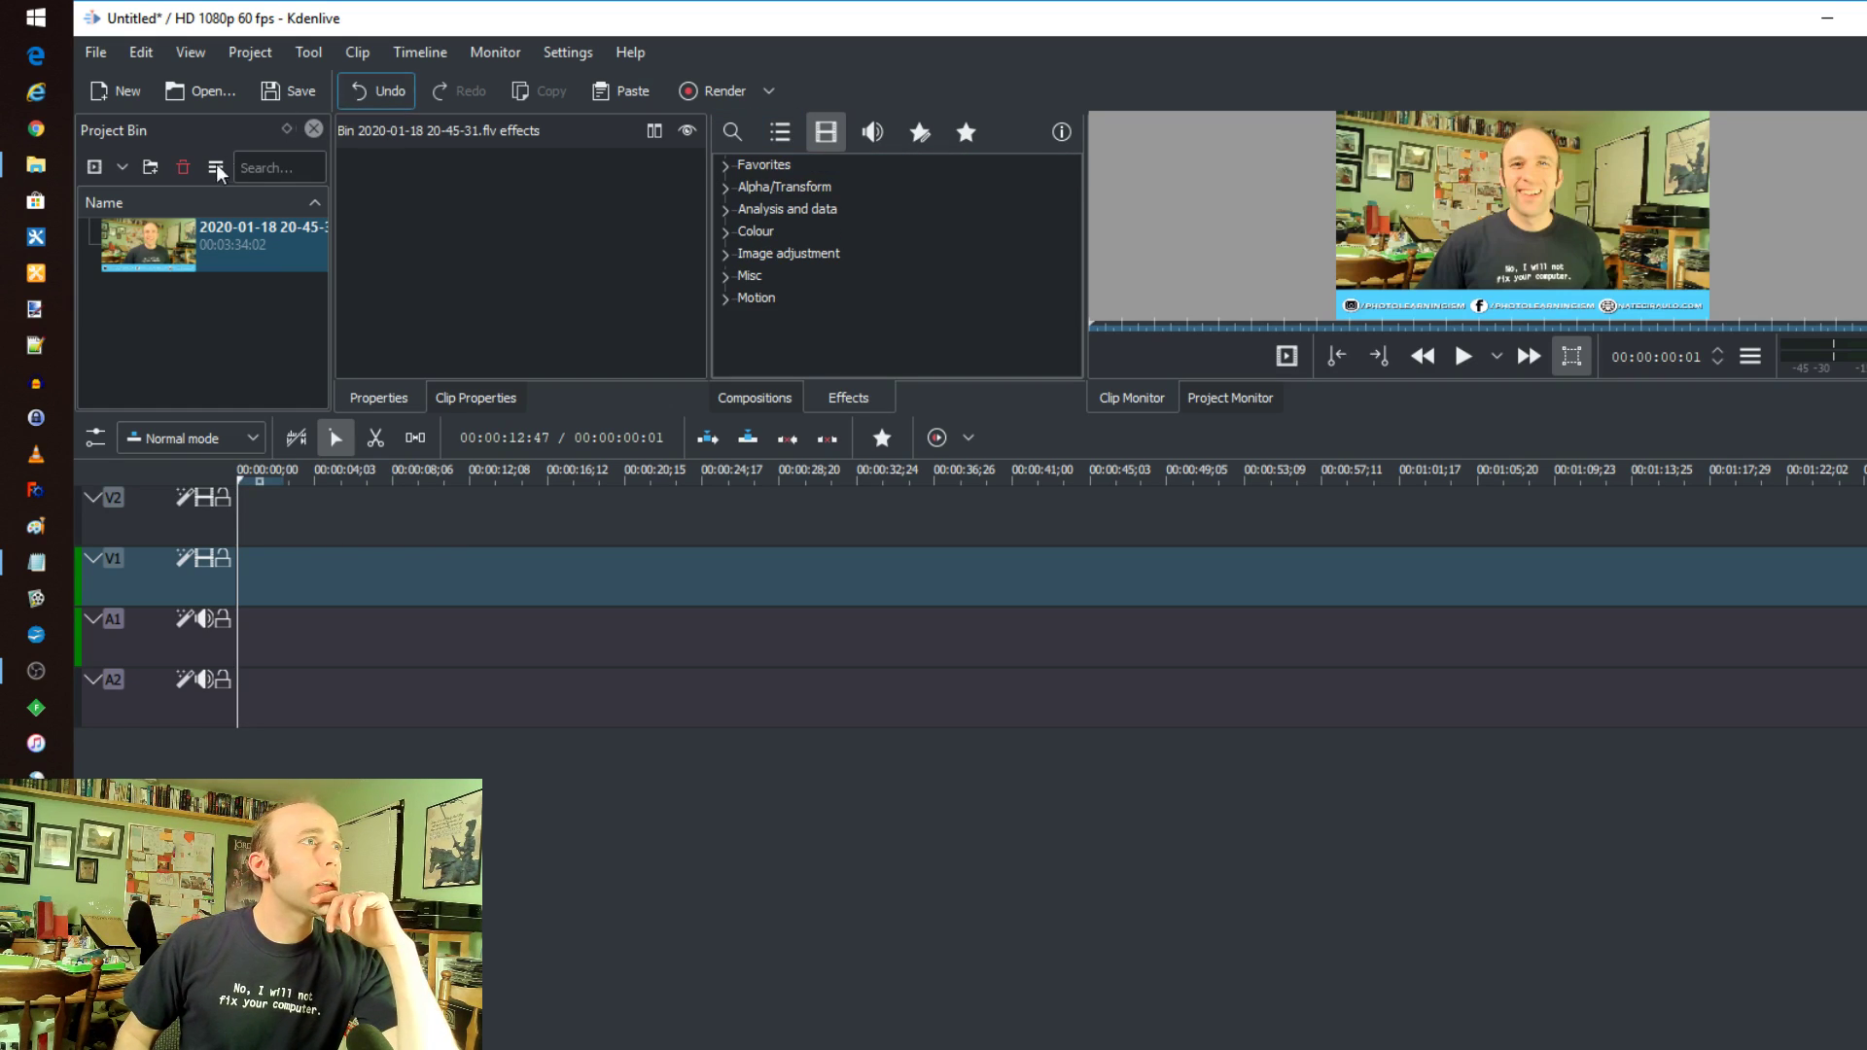
pyautogui.rightClick(208, 357)
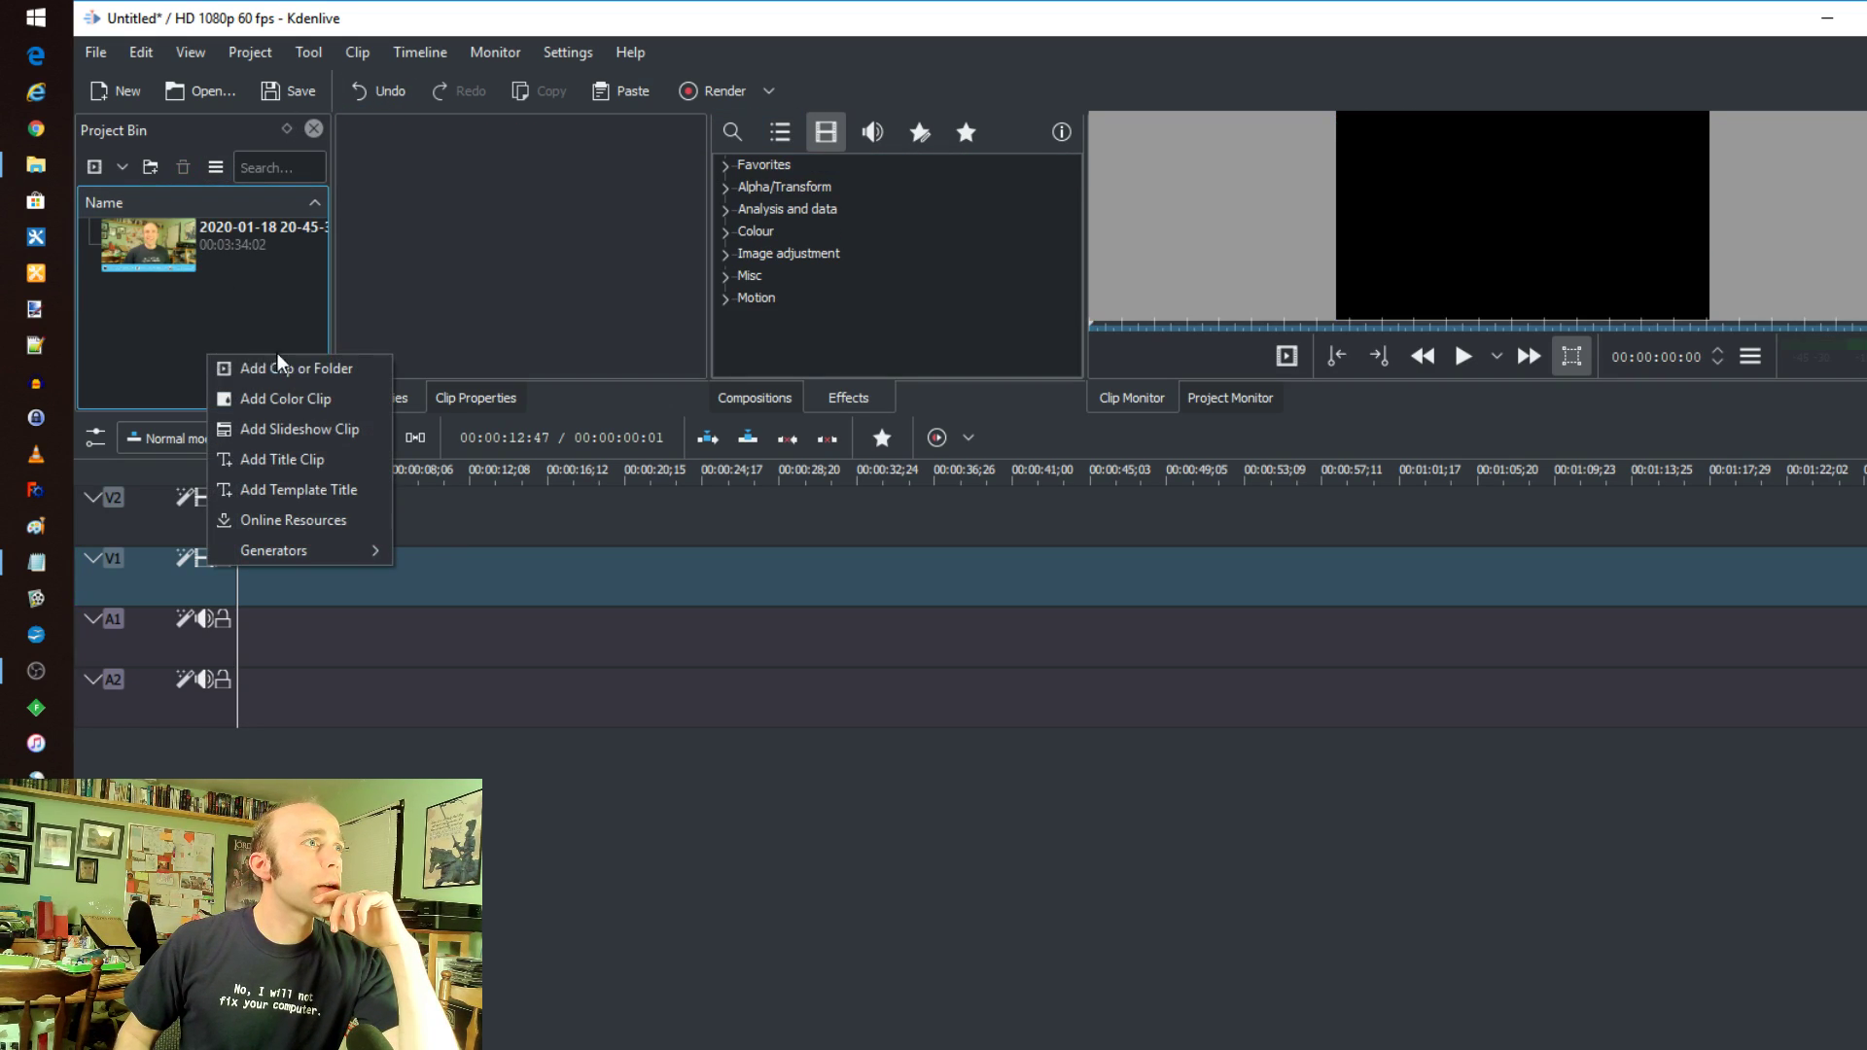
pyautogui.click(311, 461)
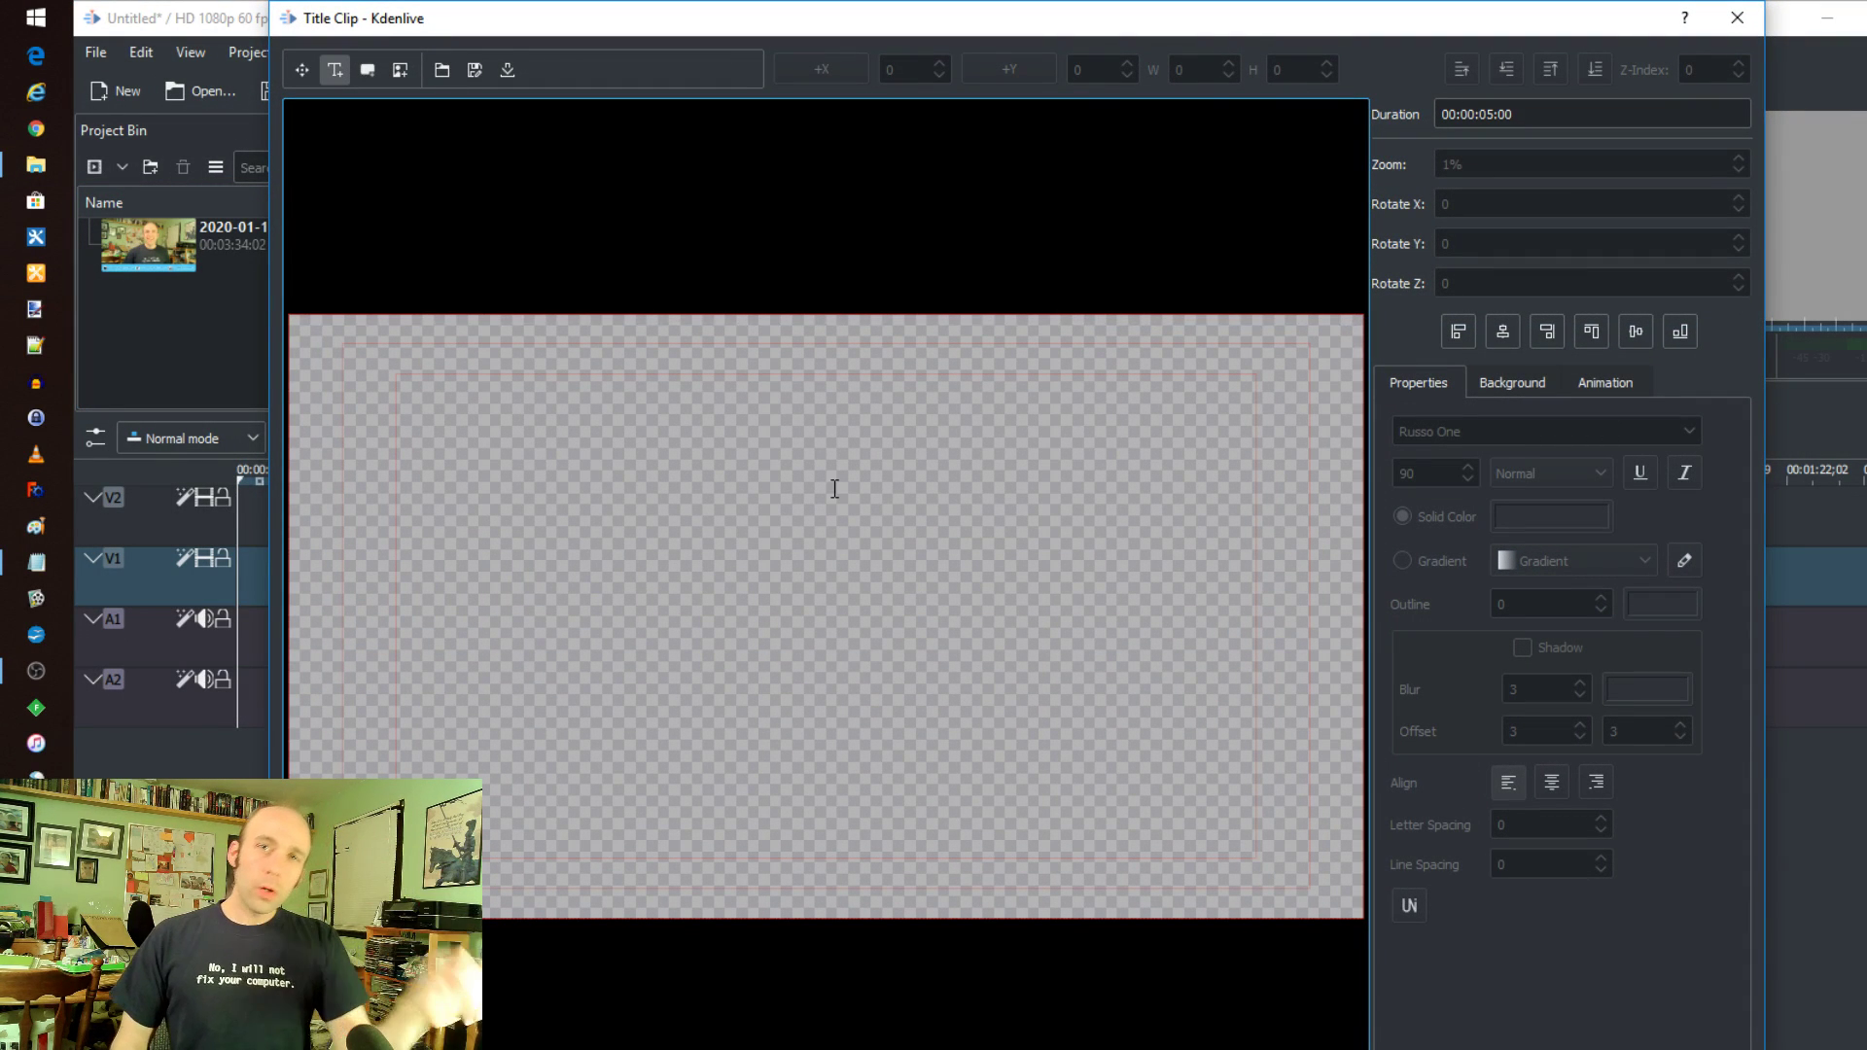
# Place a text item reading 'TEST 123' on the title canvas
pyautogui.click(1619, 383)
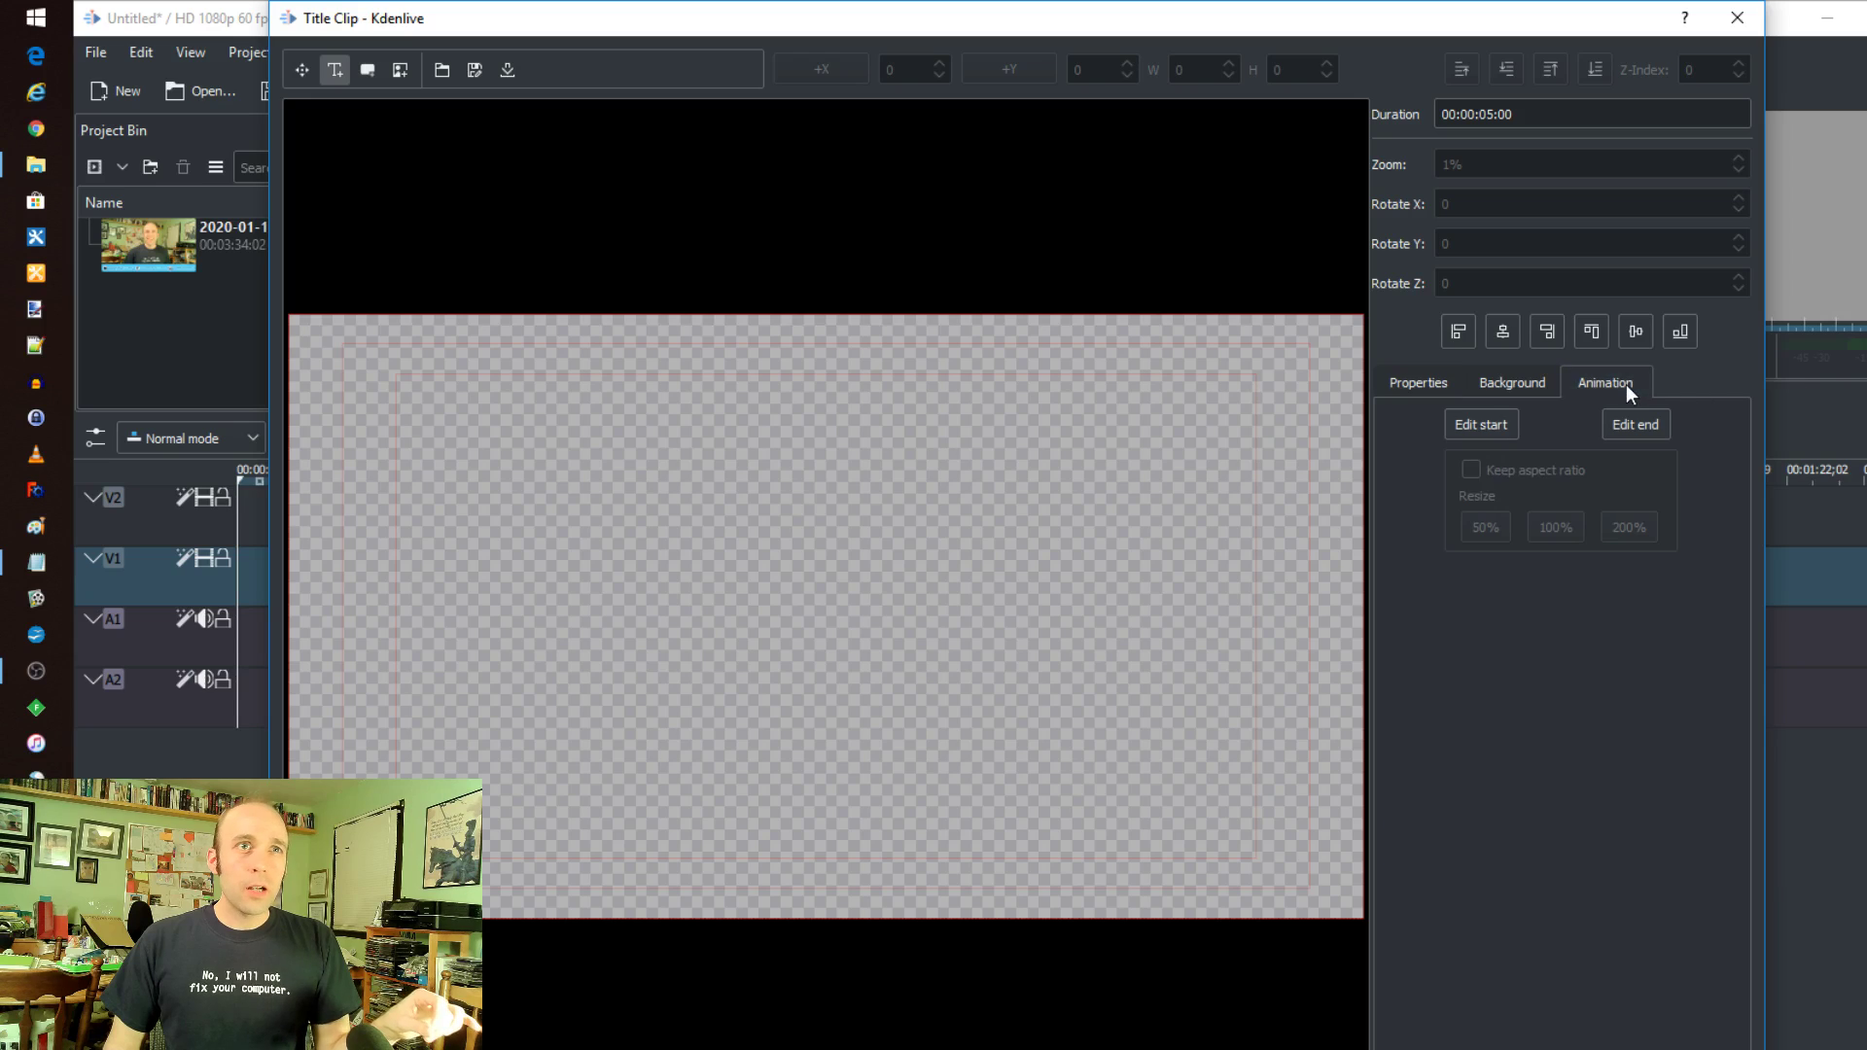
pyautogui.click(1415, 383)
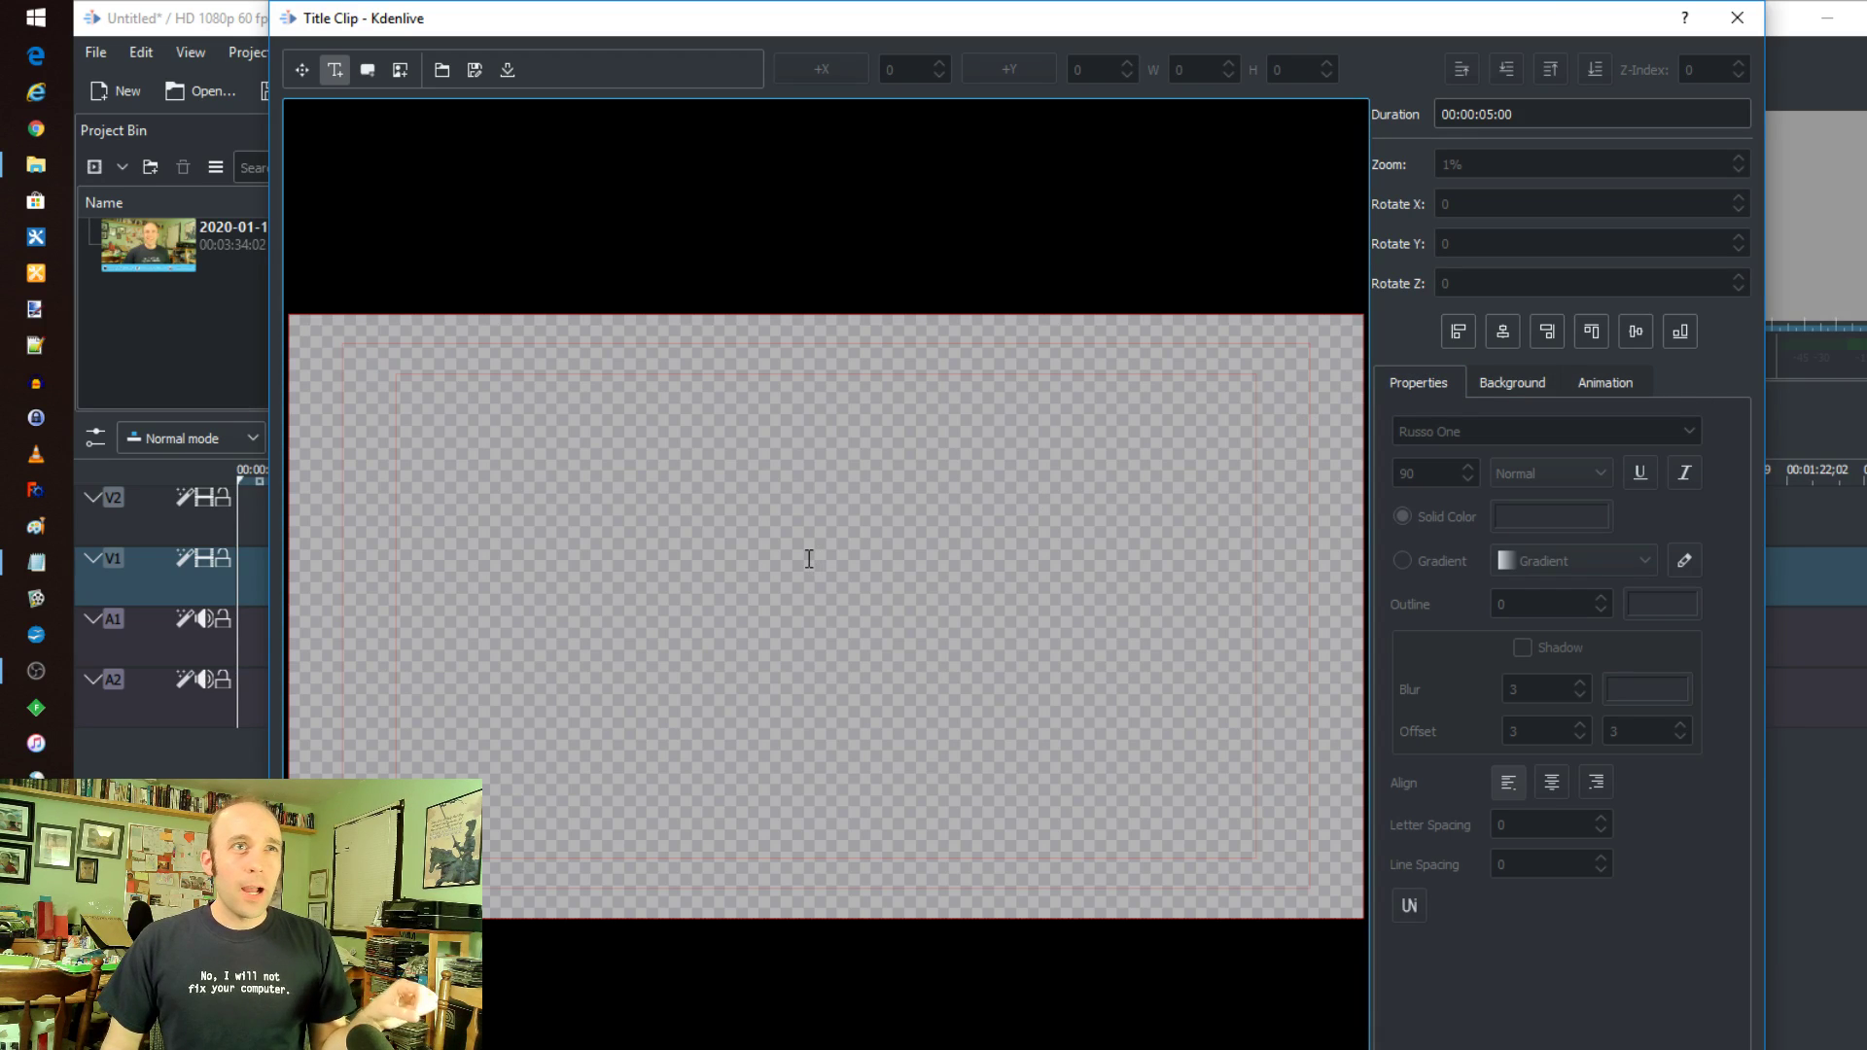
pyautogui.click(839, 502)
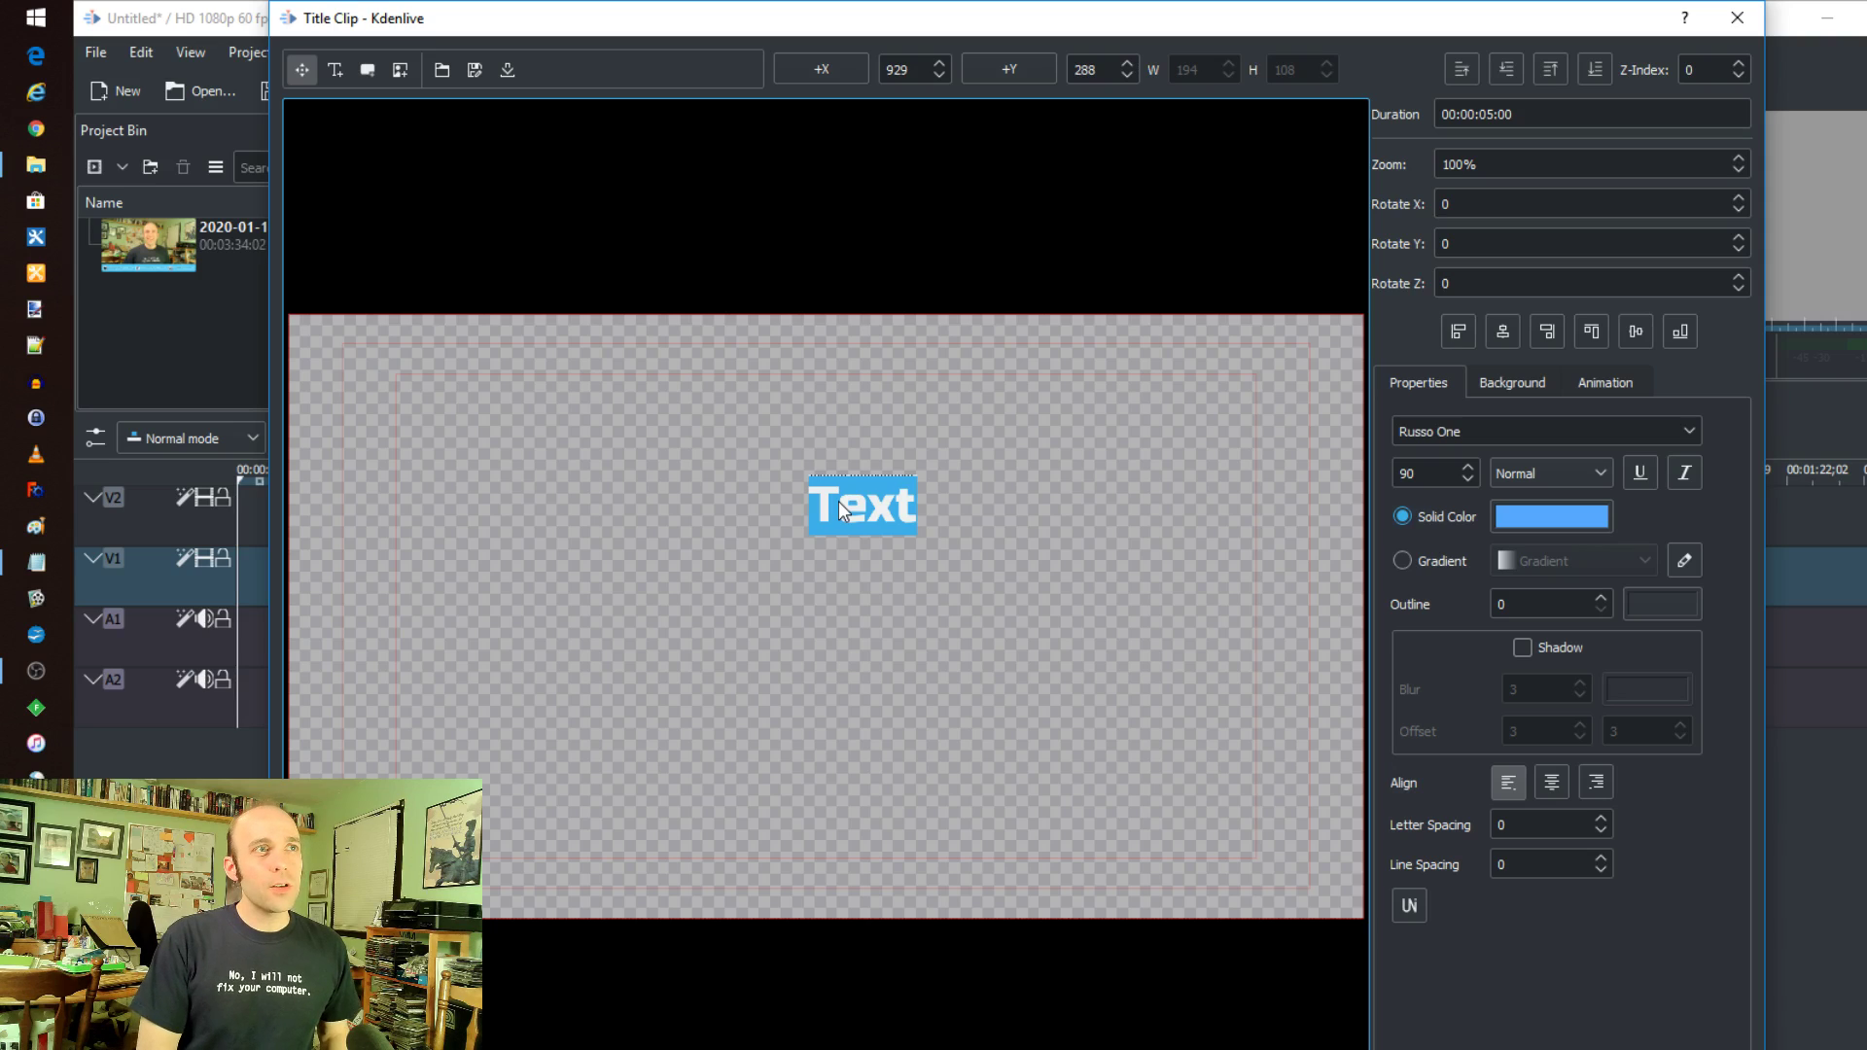
pyautogui.write('TEST')
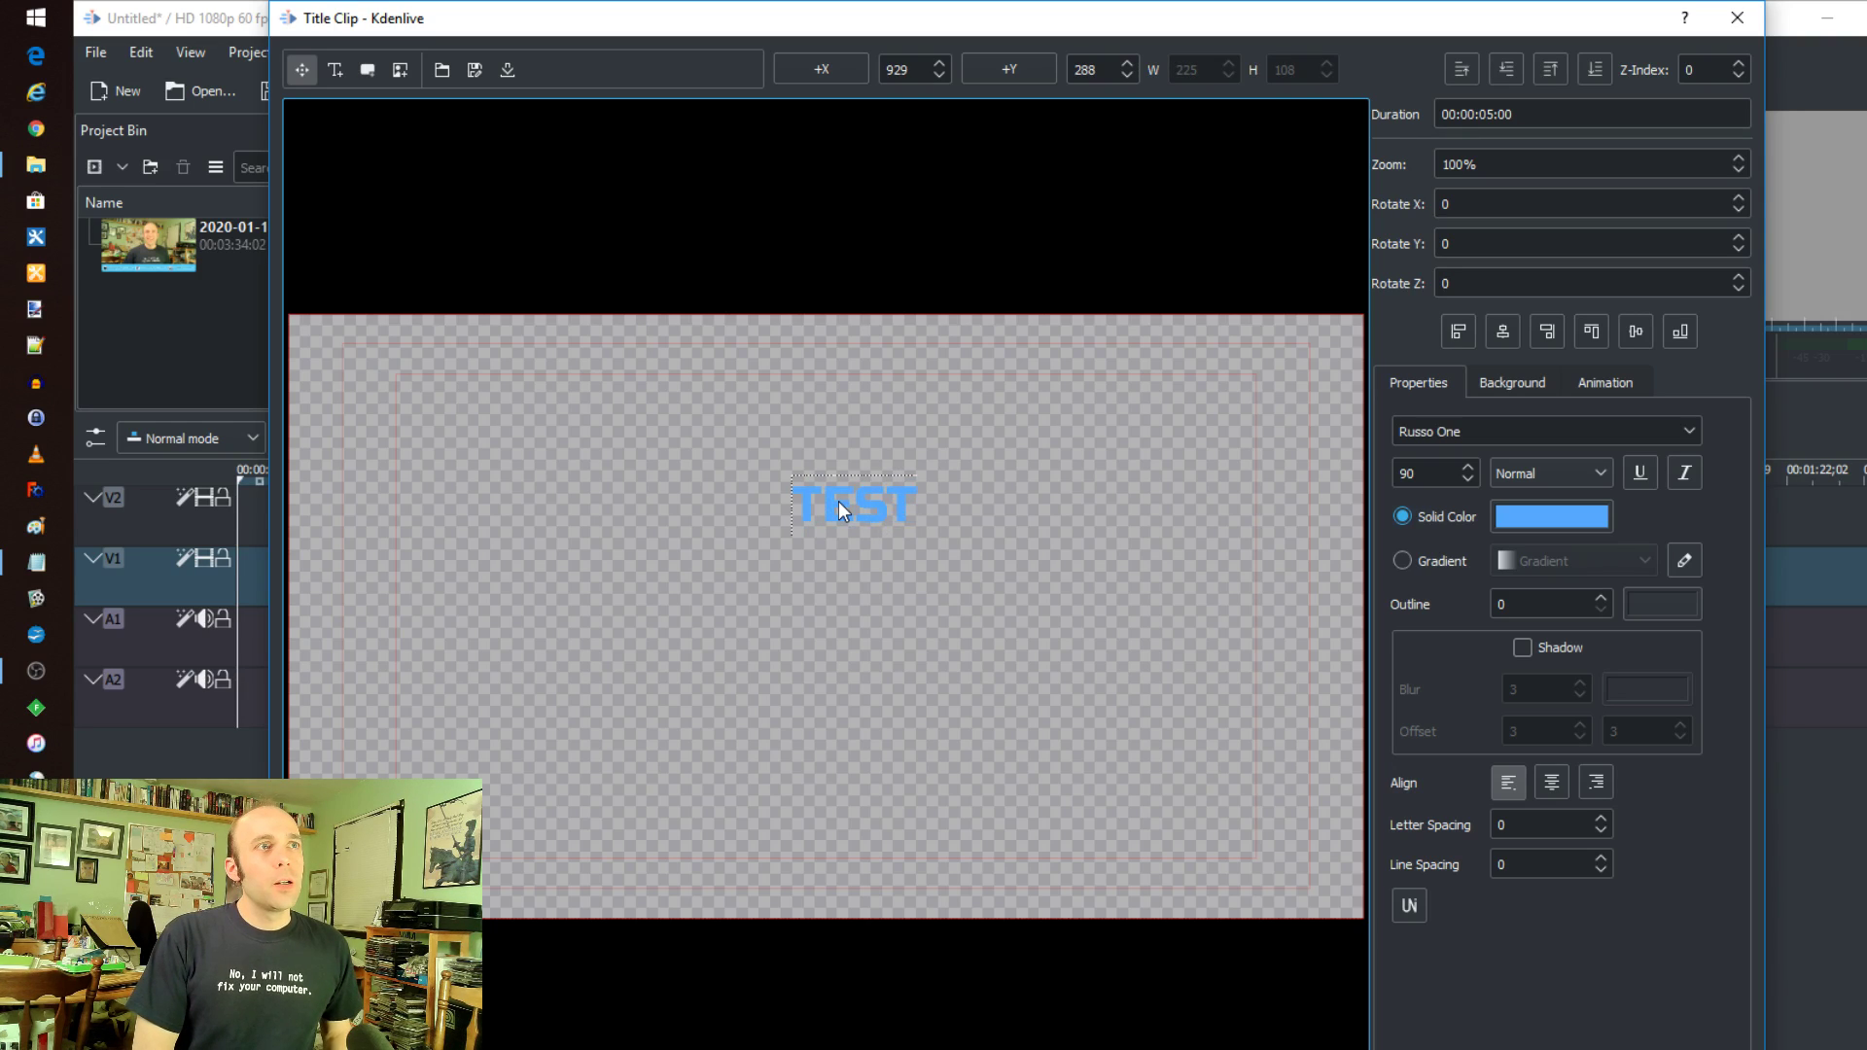
pyautogui.write(' 123')
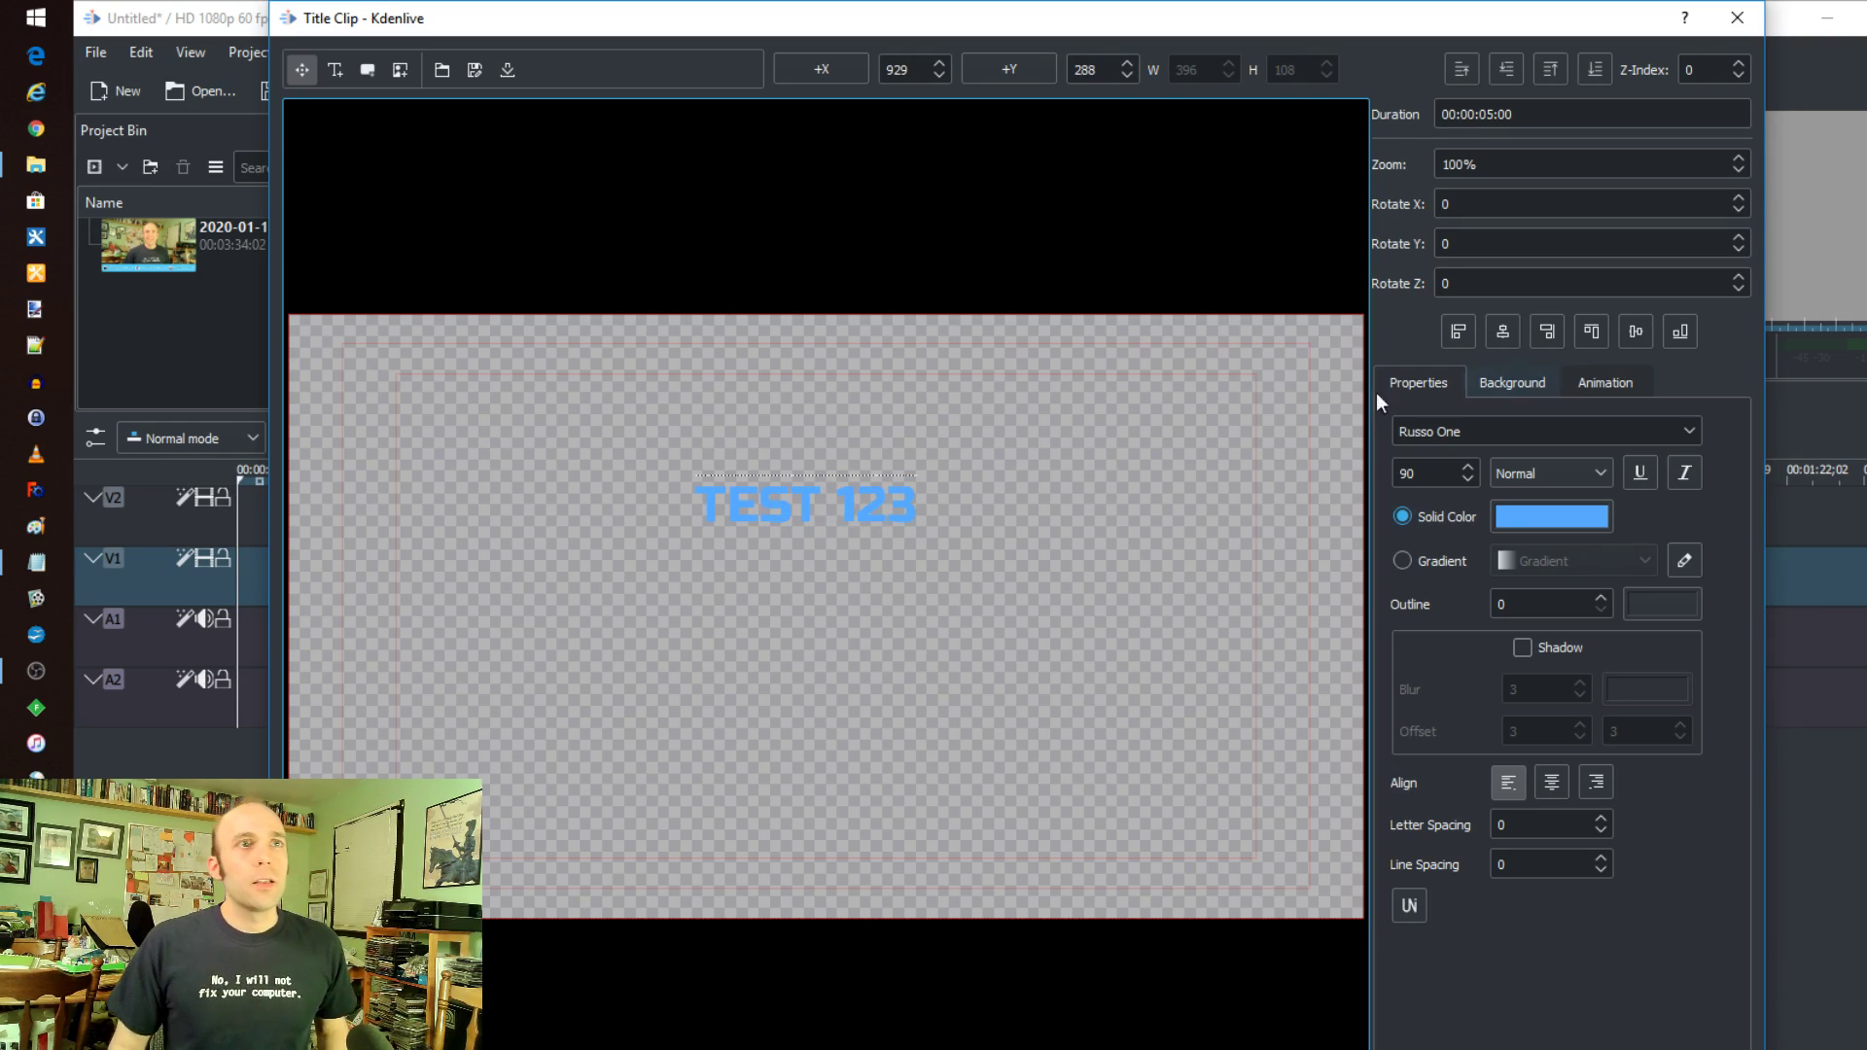
# Animate the title by shifting its start and end frames down and right, then close the editor
pyautogui.click(1584, 376)
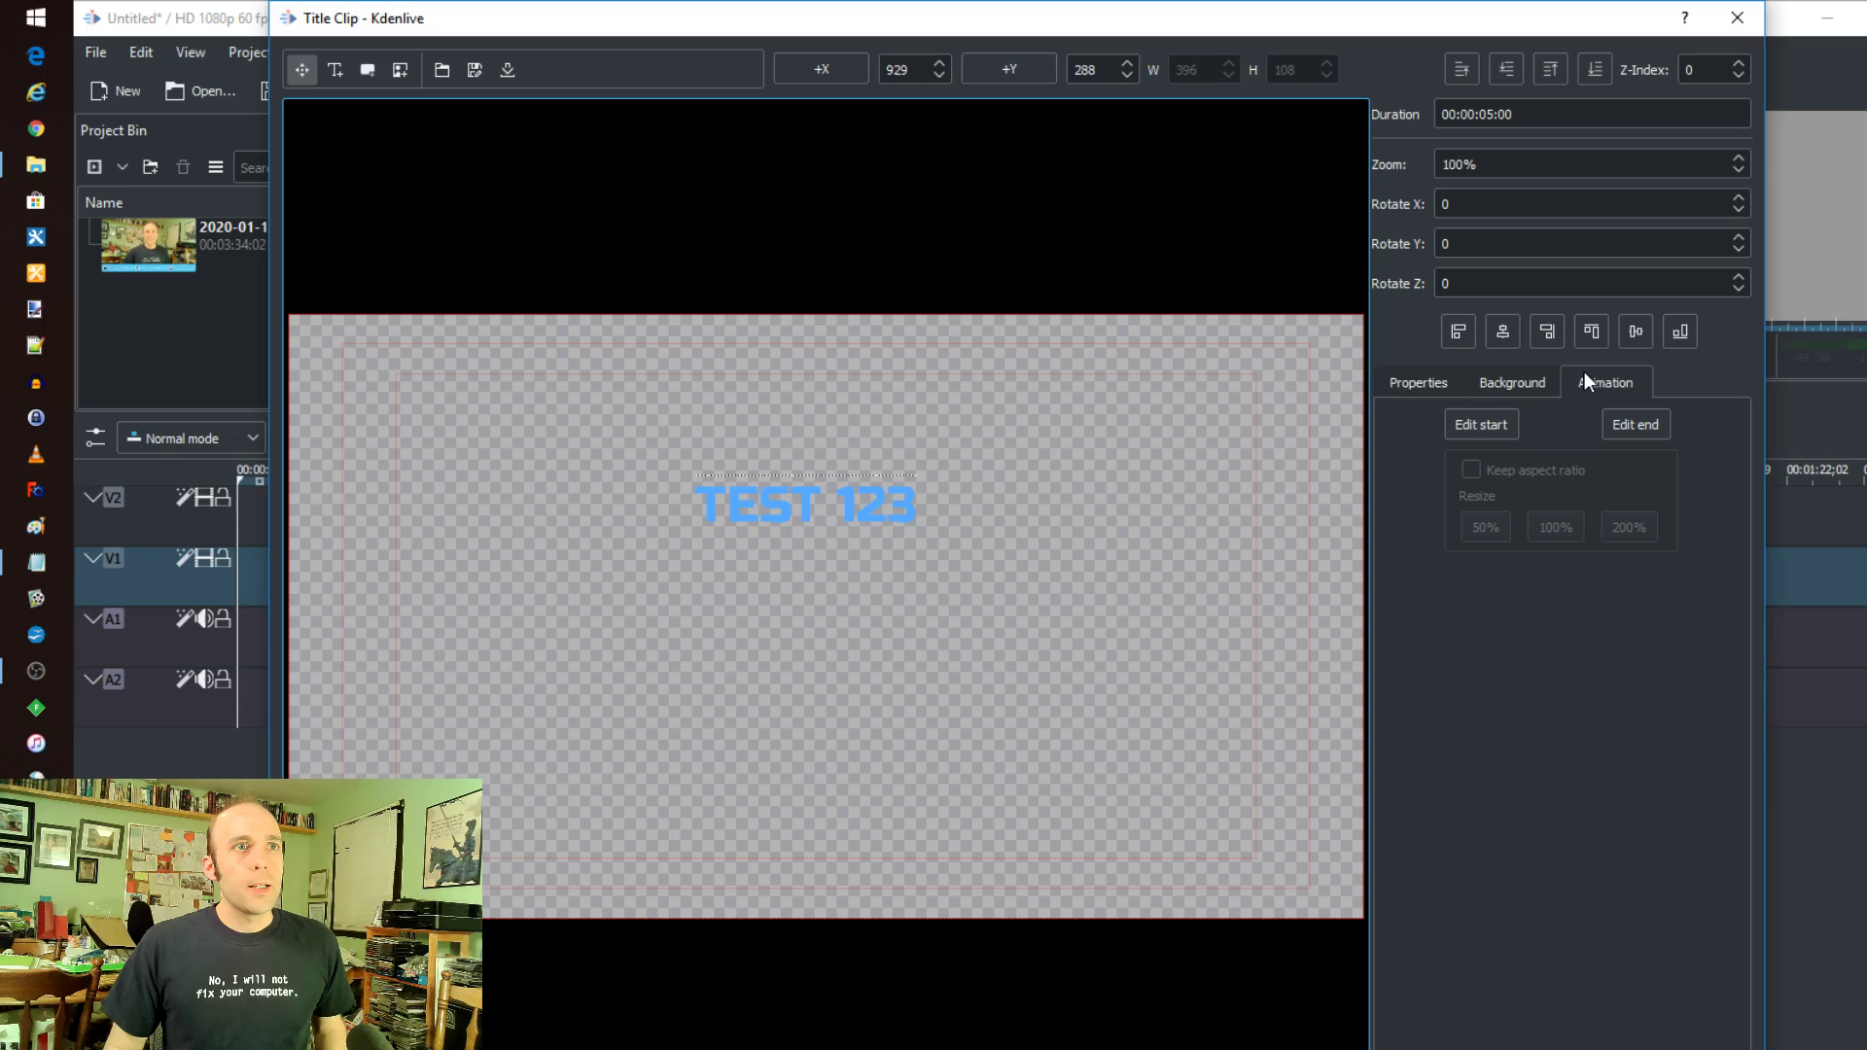
pyautogui.click(1476, 428)
pyautogui.moveTo(479, 416); pyautogui.dragTo(675, 547)
pyautogui.click(1637, 424)
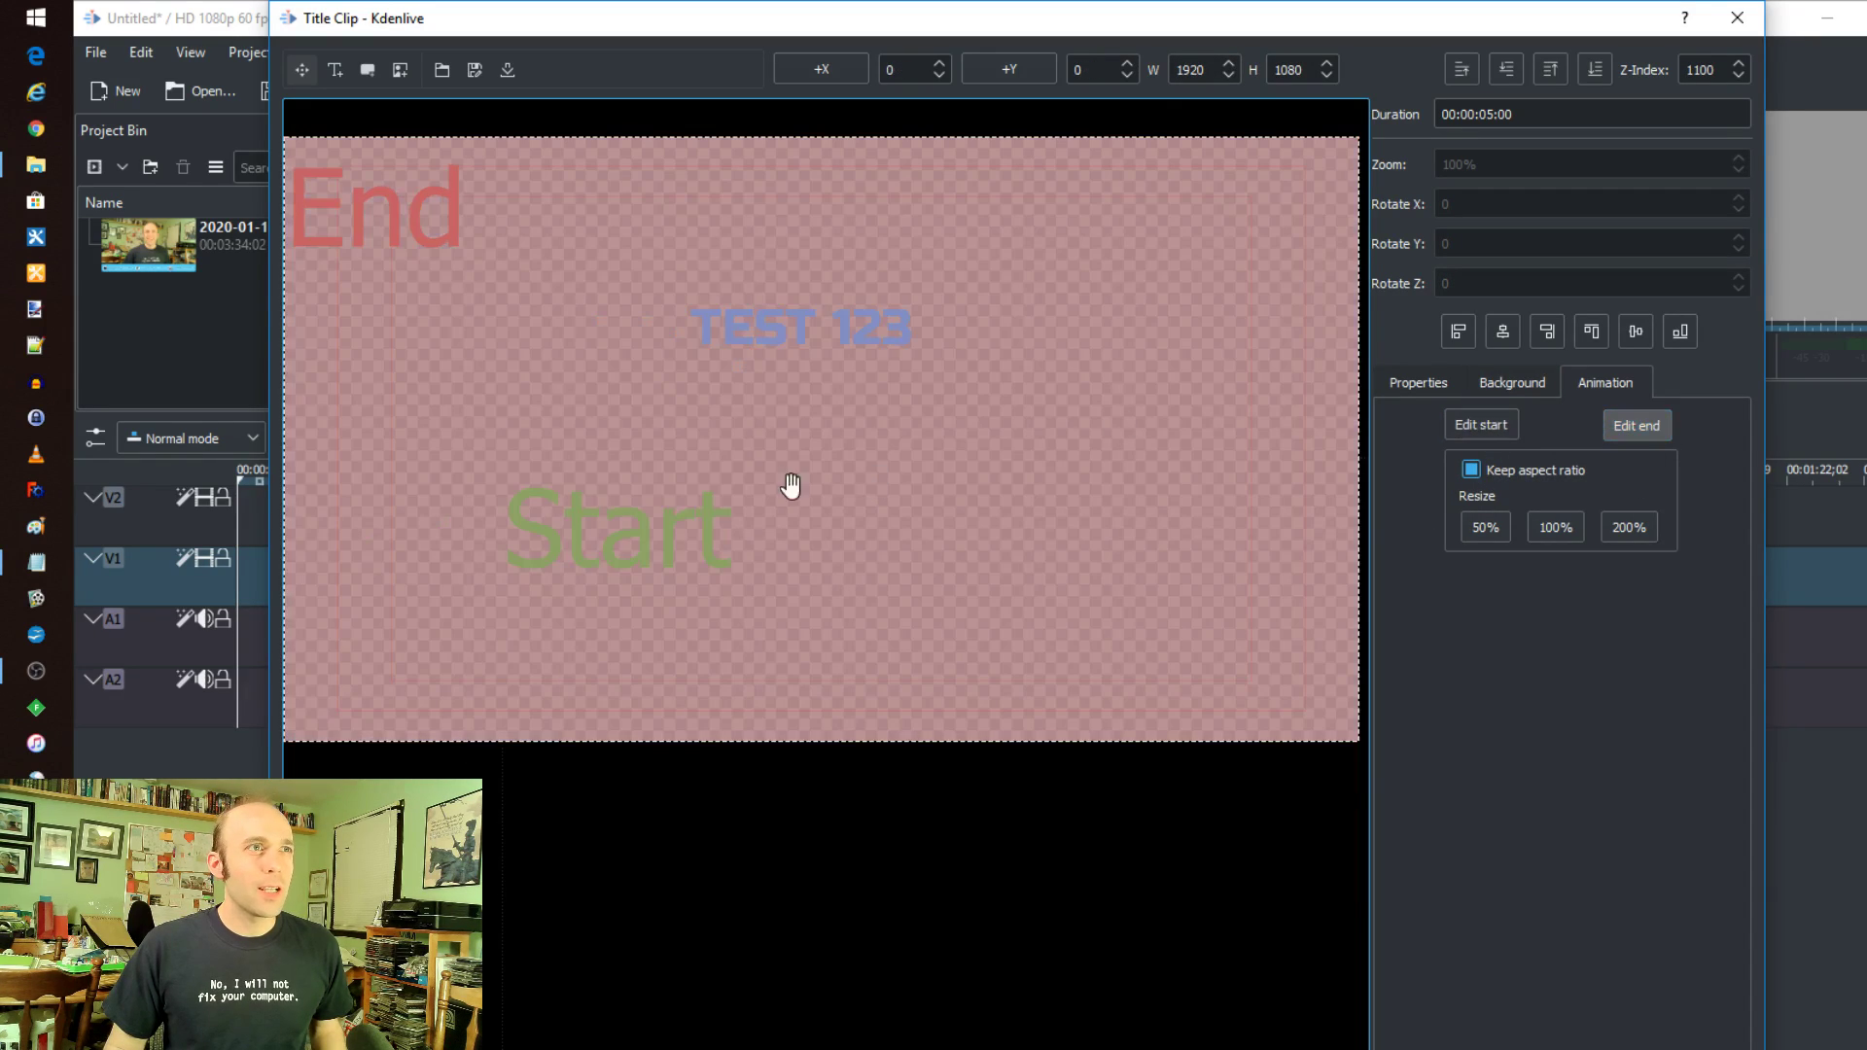
pyautogui.moveTo(434, 242); pyautogui.dragTo(516, 350)
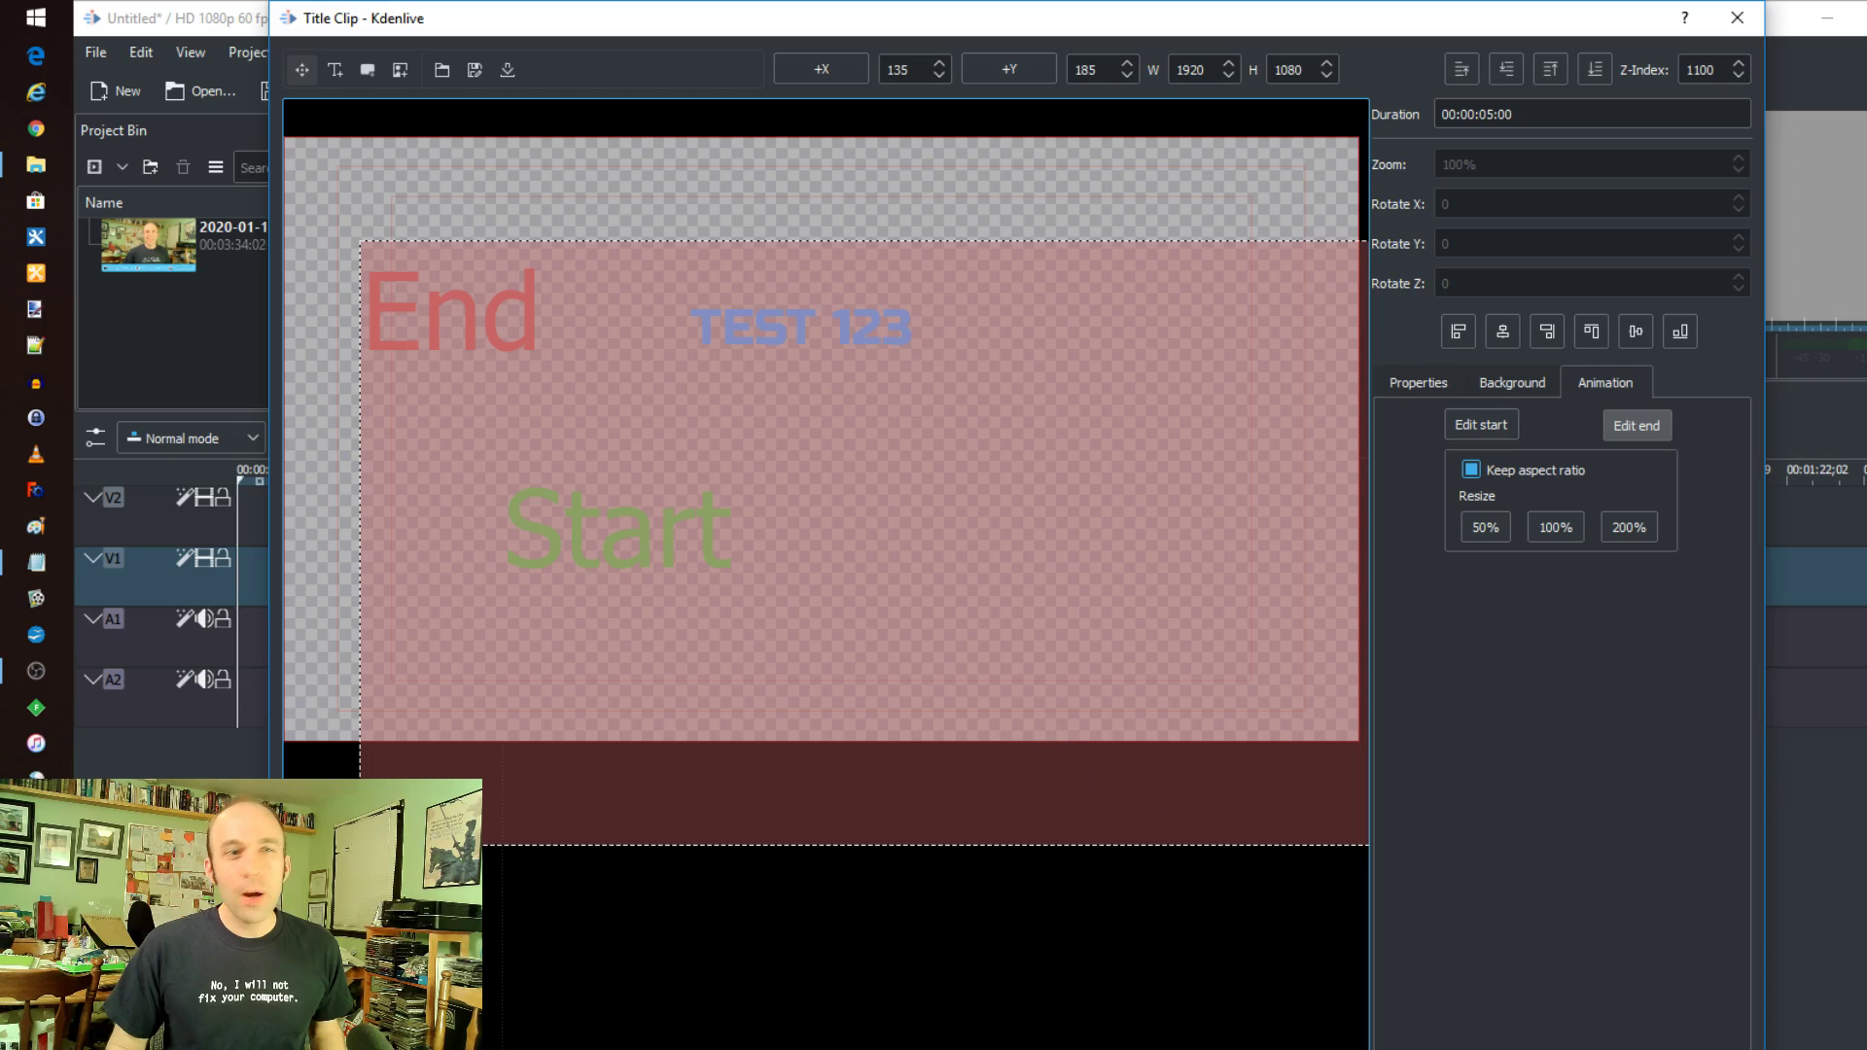
pyautogui.press('Return')
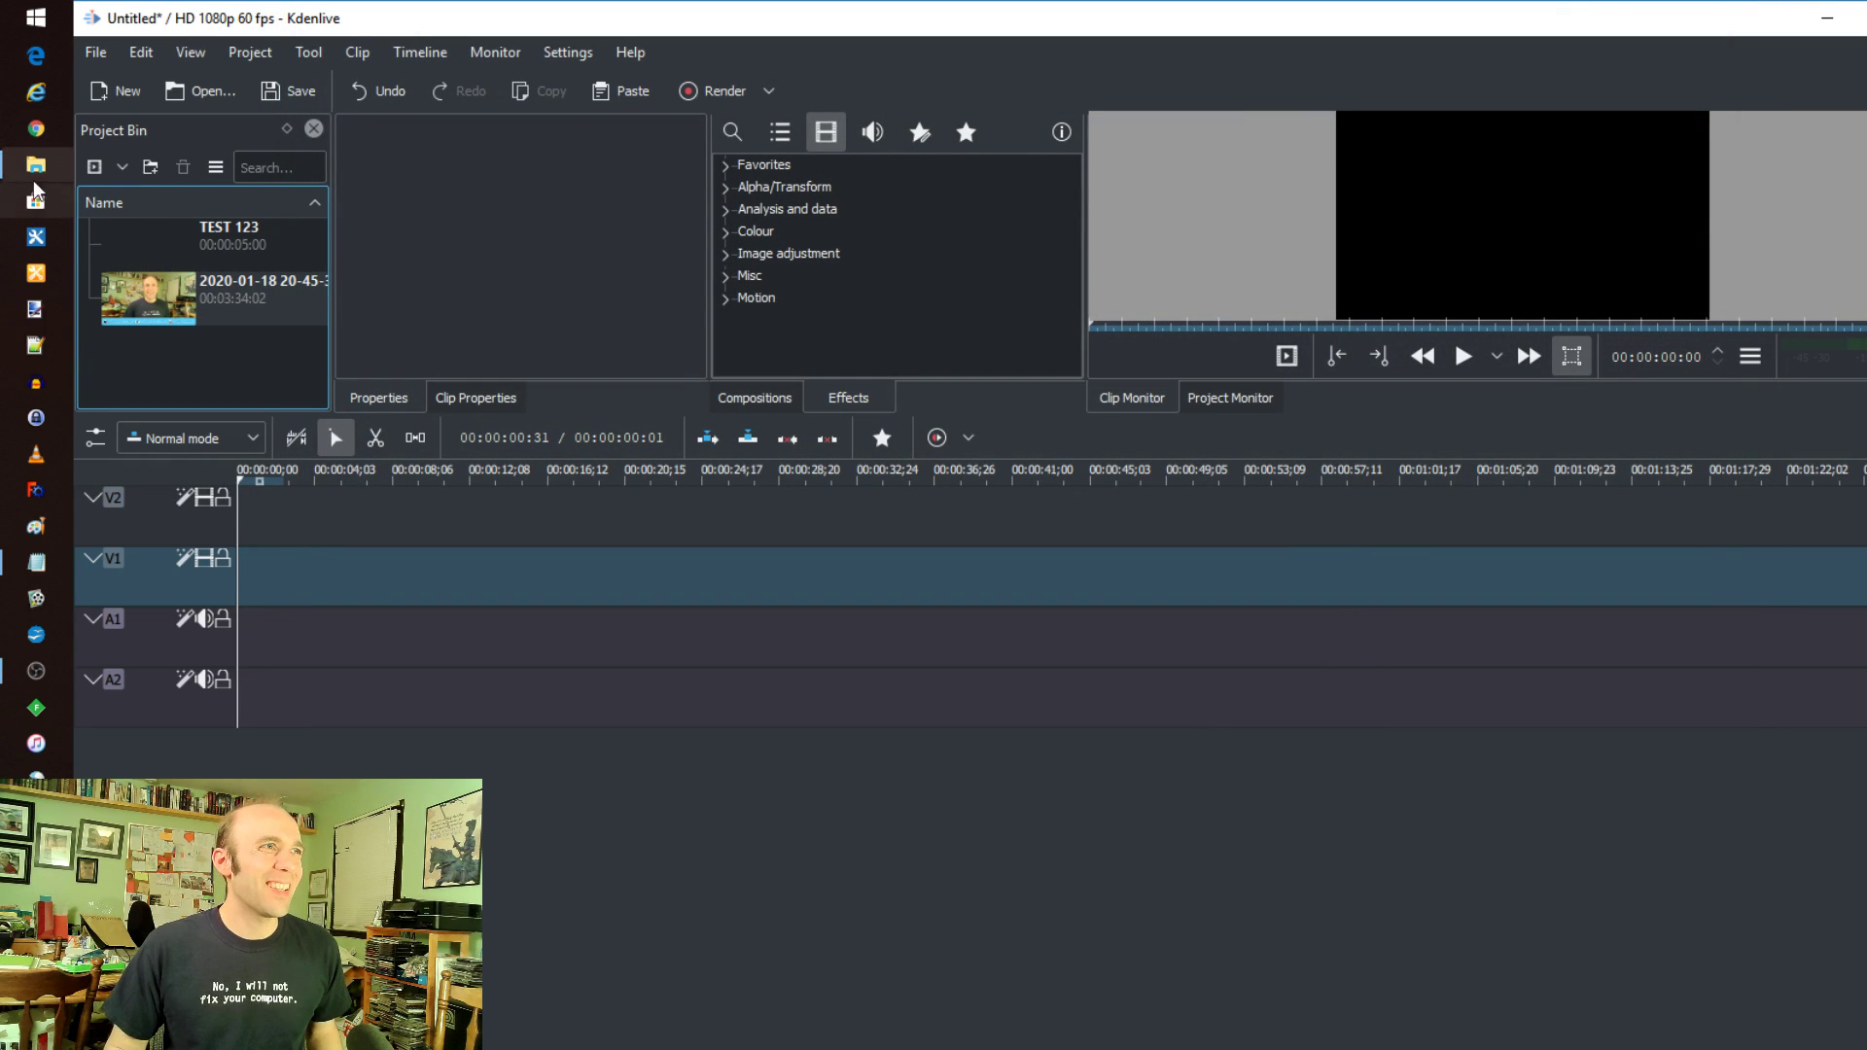
# Put the TEST 123 title on track V2, briefly play it back, then right-click the clip
pyautogui.moveTo(185, 245); pyautogui.dragTo(692, 546)
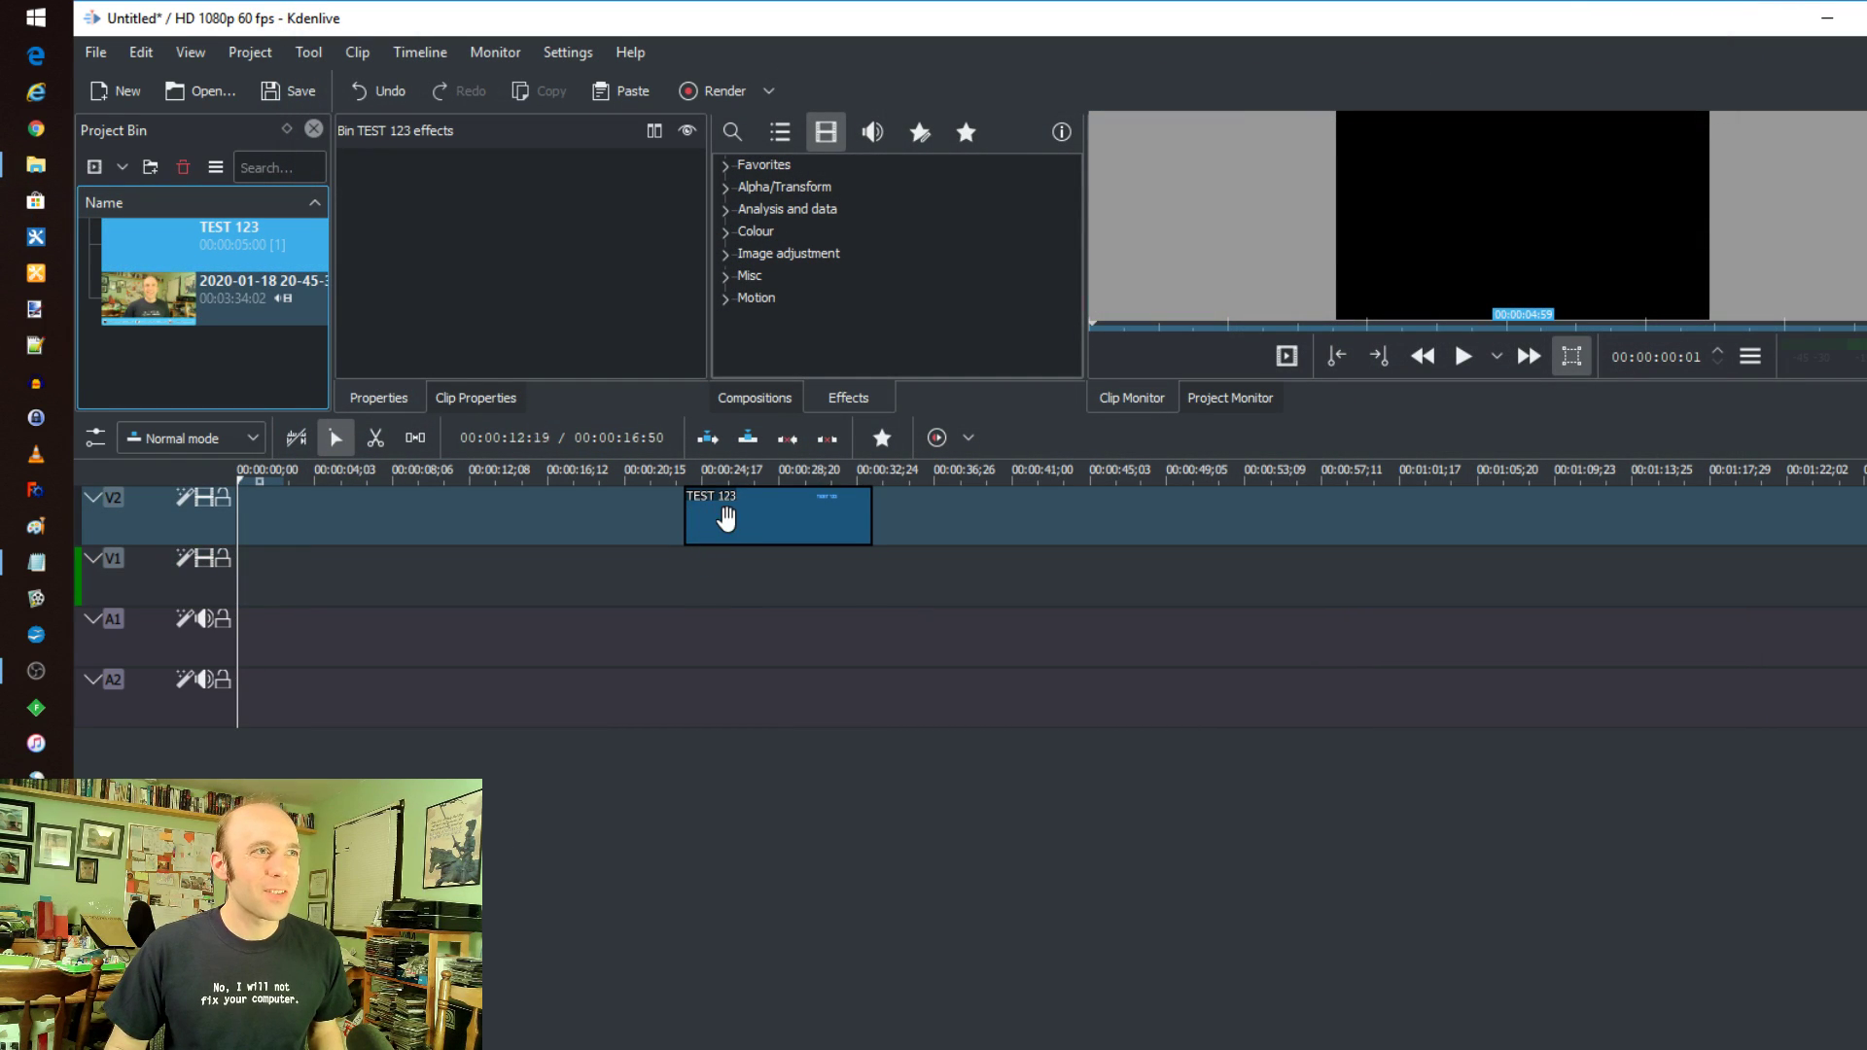
pyautogui.press('space')
pyautogui.click(694, 478)
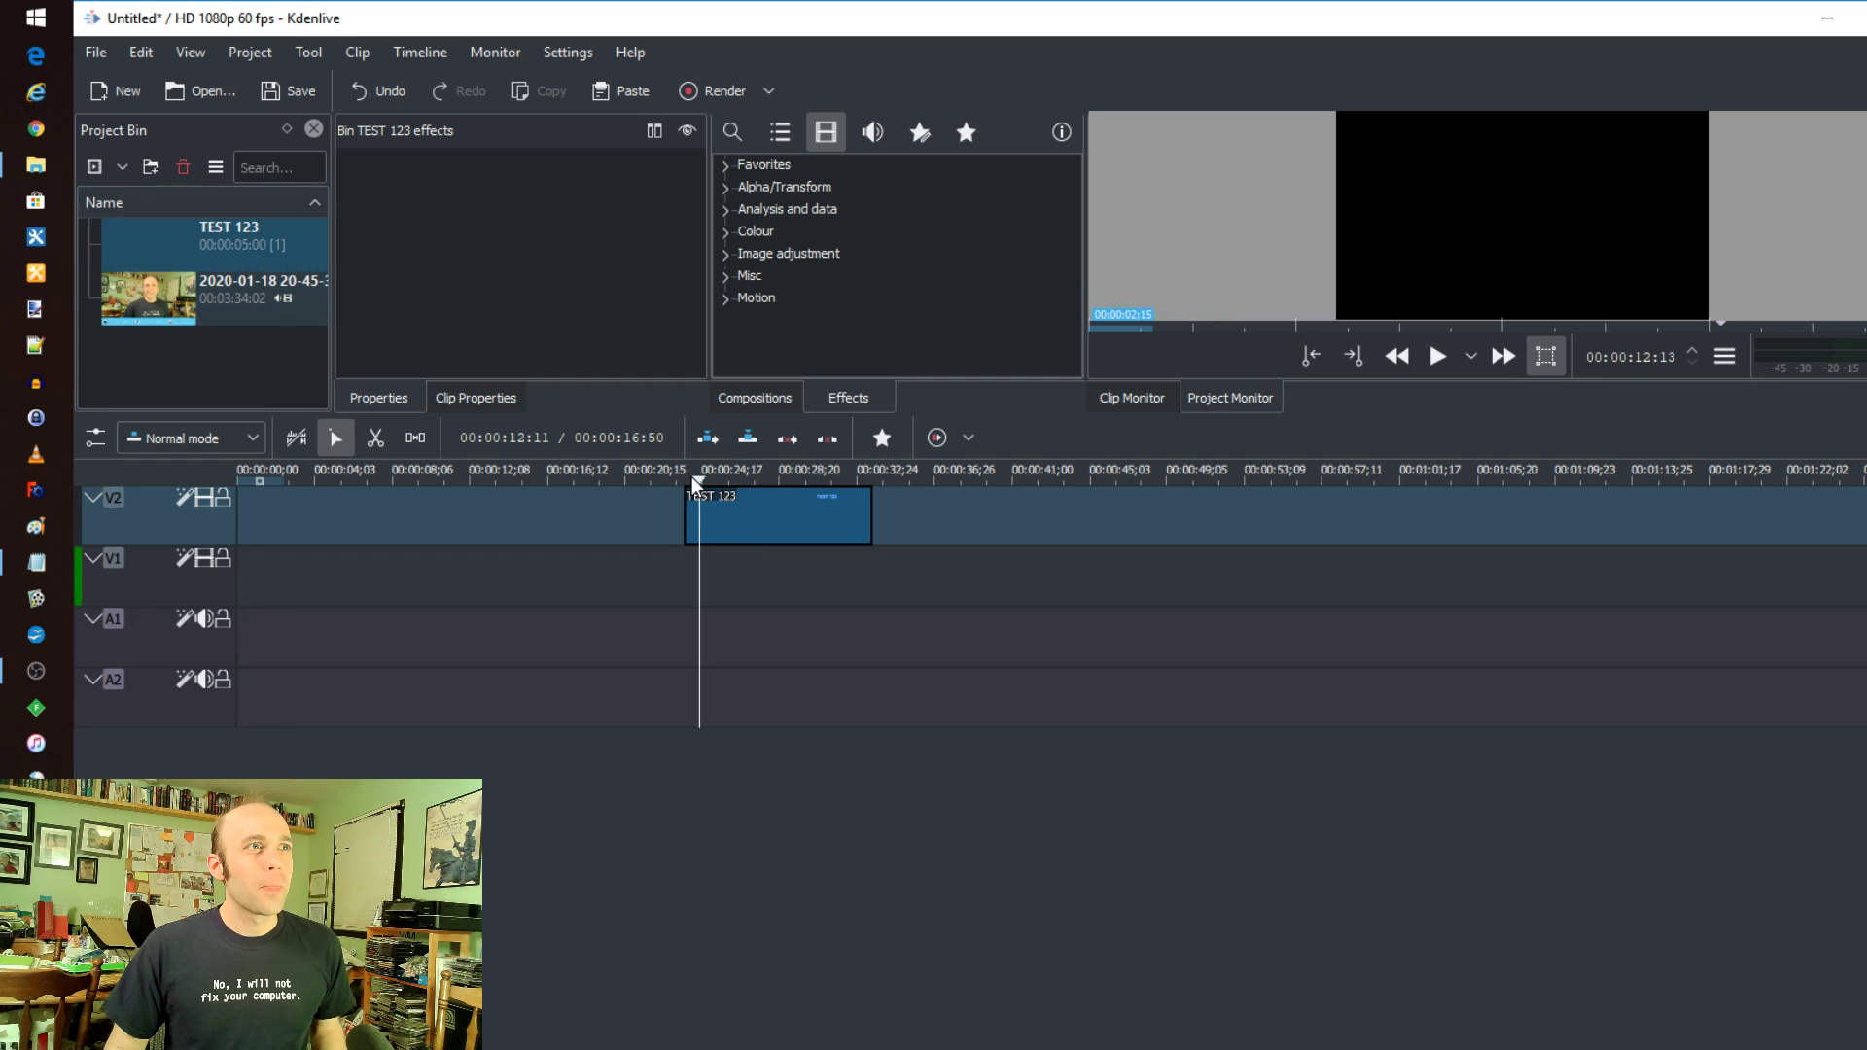
pyautogui.press('space')
pyautogui.click(788, 520)
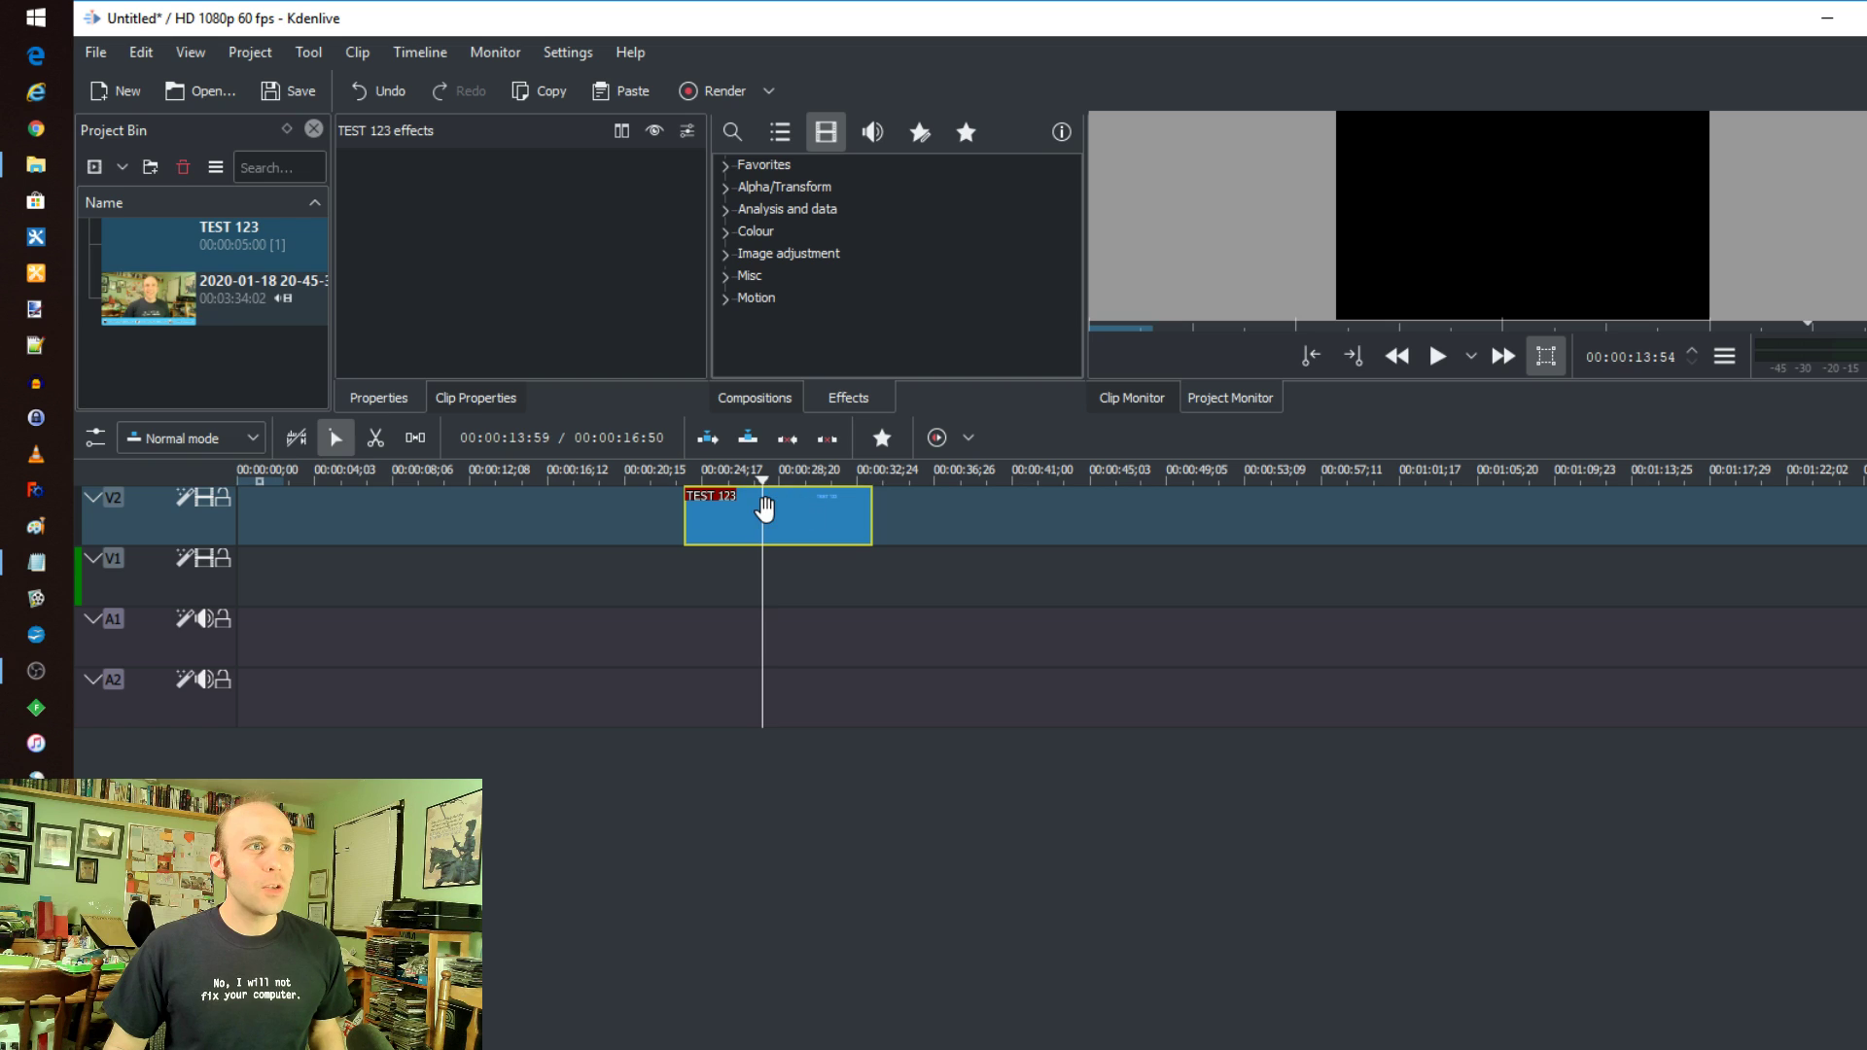
pyautogui.rightClick(767, 509)
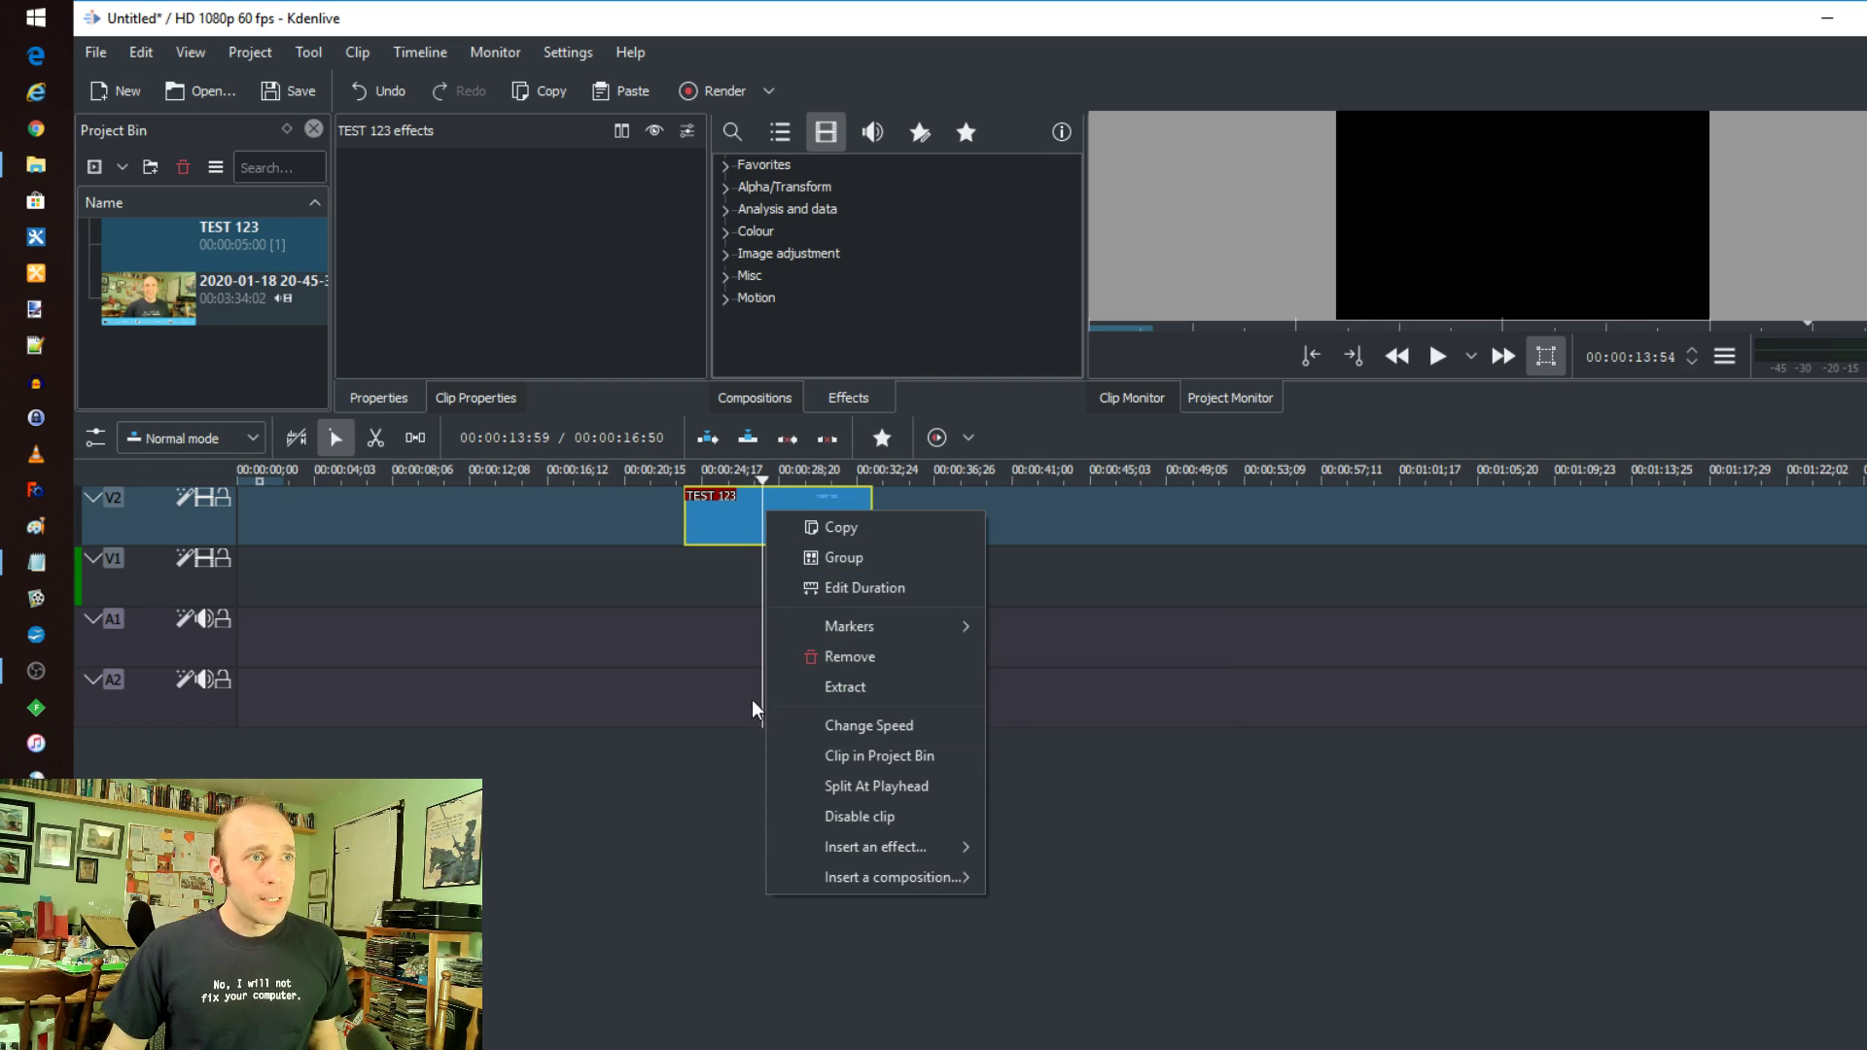
# Reopen the TEST 123 title from the bin and select its text
pyautogui.click(175, 241)
pyautogui.doubleClick(175, 241)
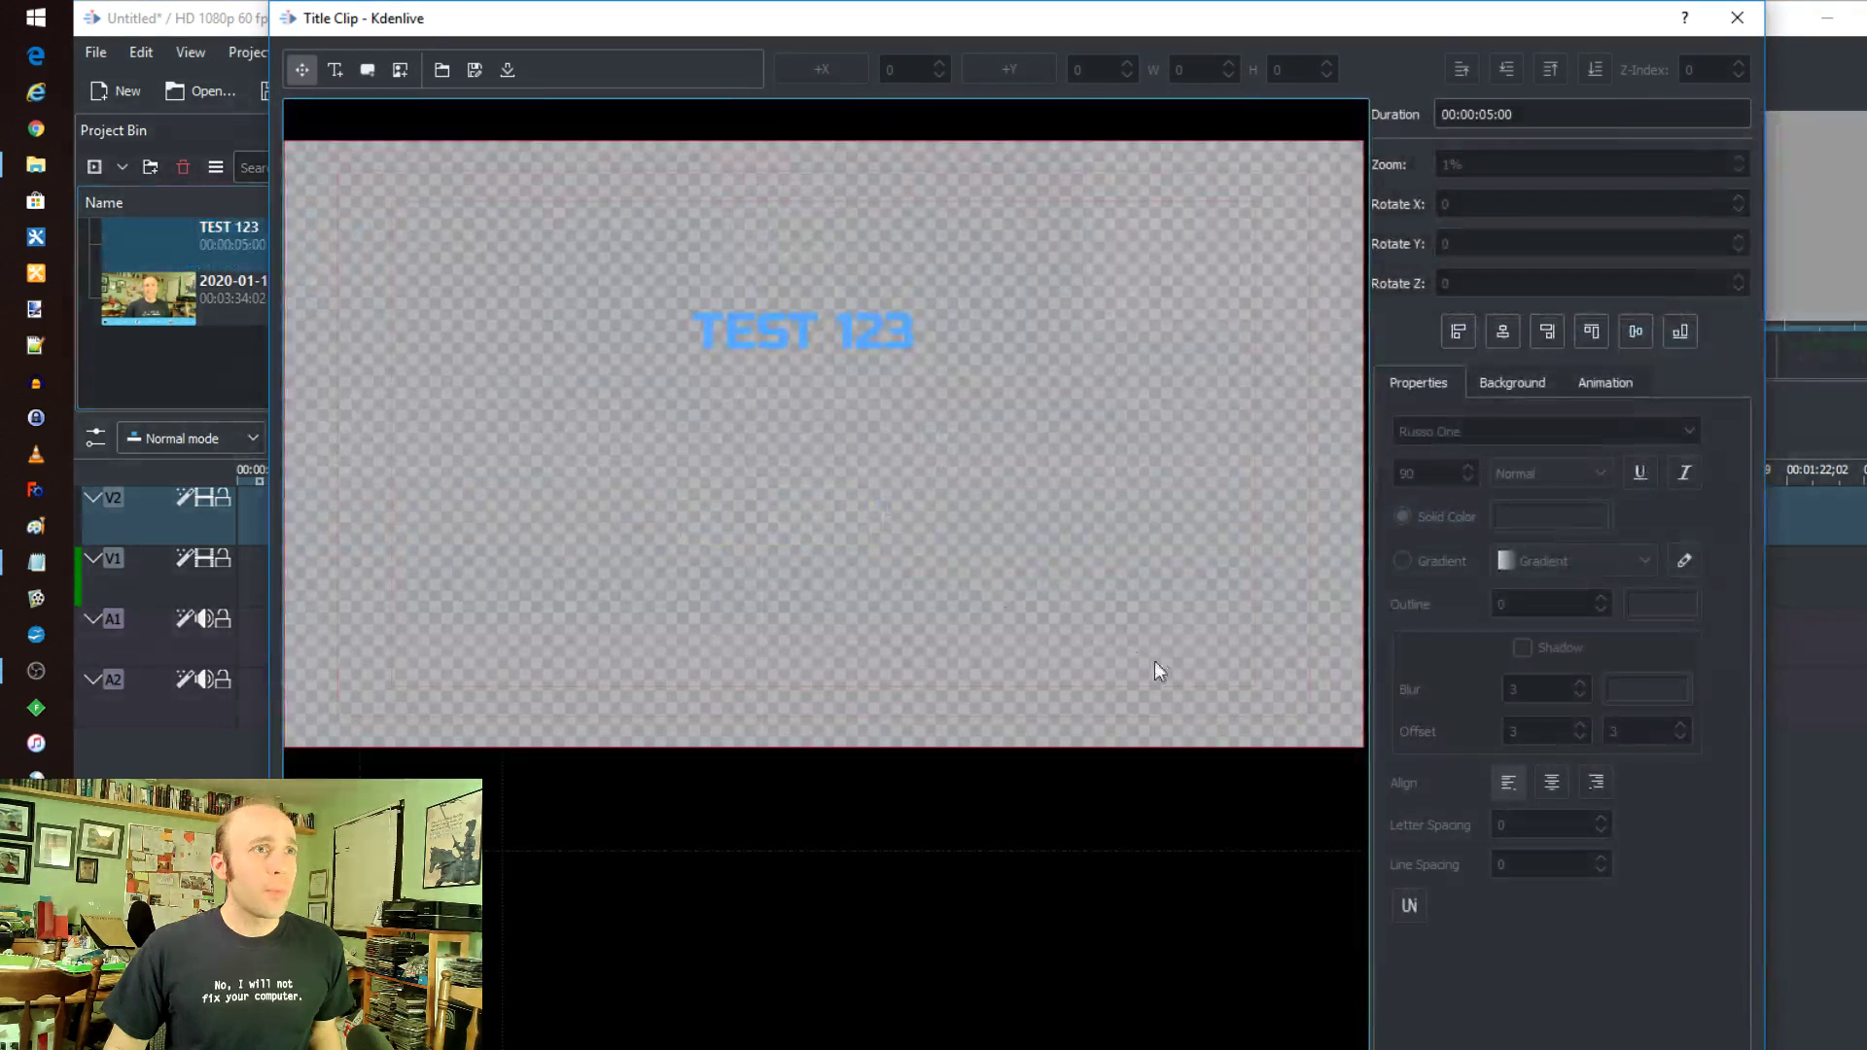
pyautogui.click(868, 321)
# Move the animation start frame to the top-left and the end frame down-right, then close the editor
pyautogui.click(1609, 389)
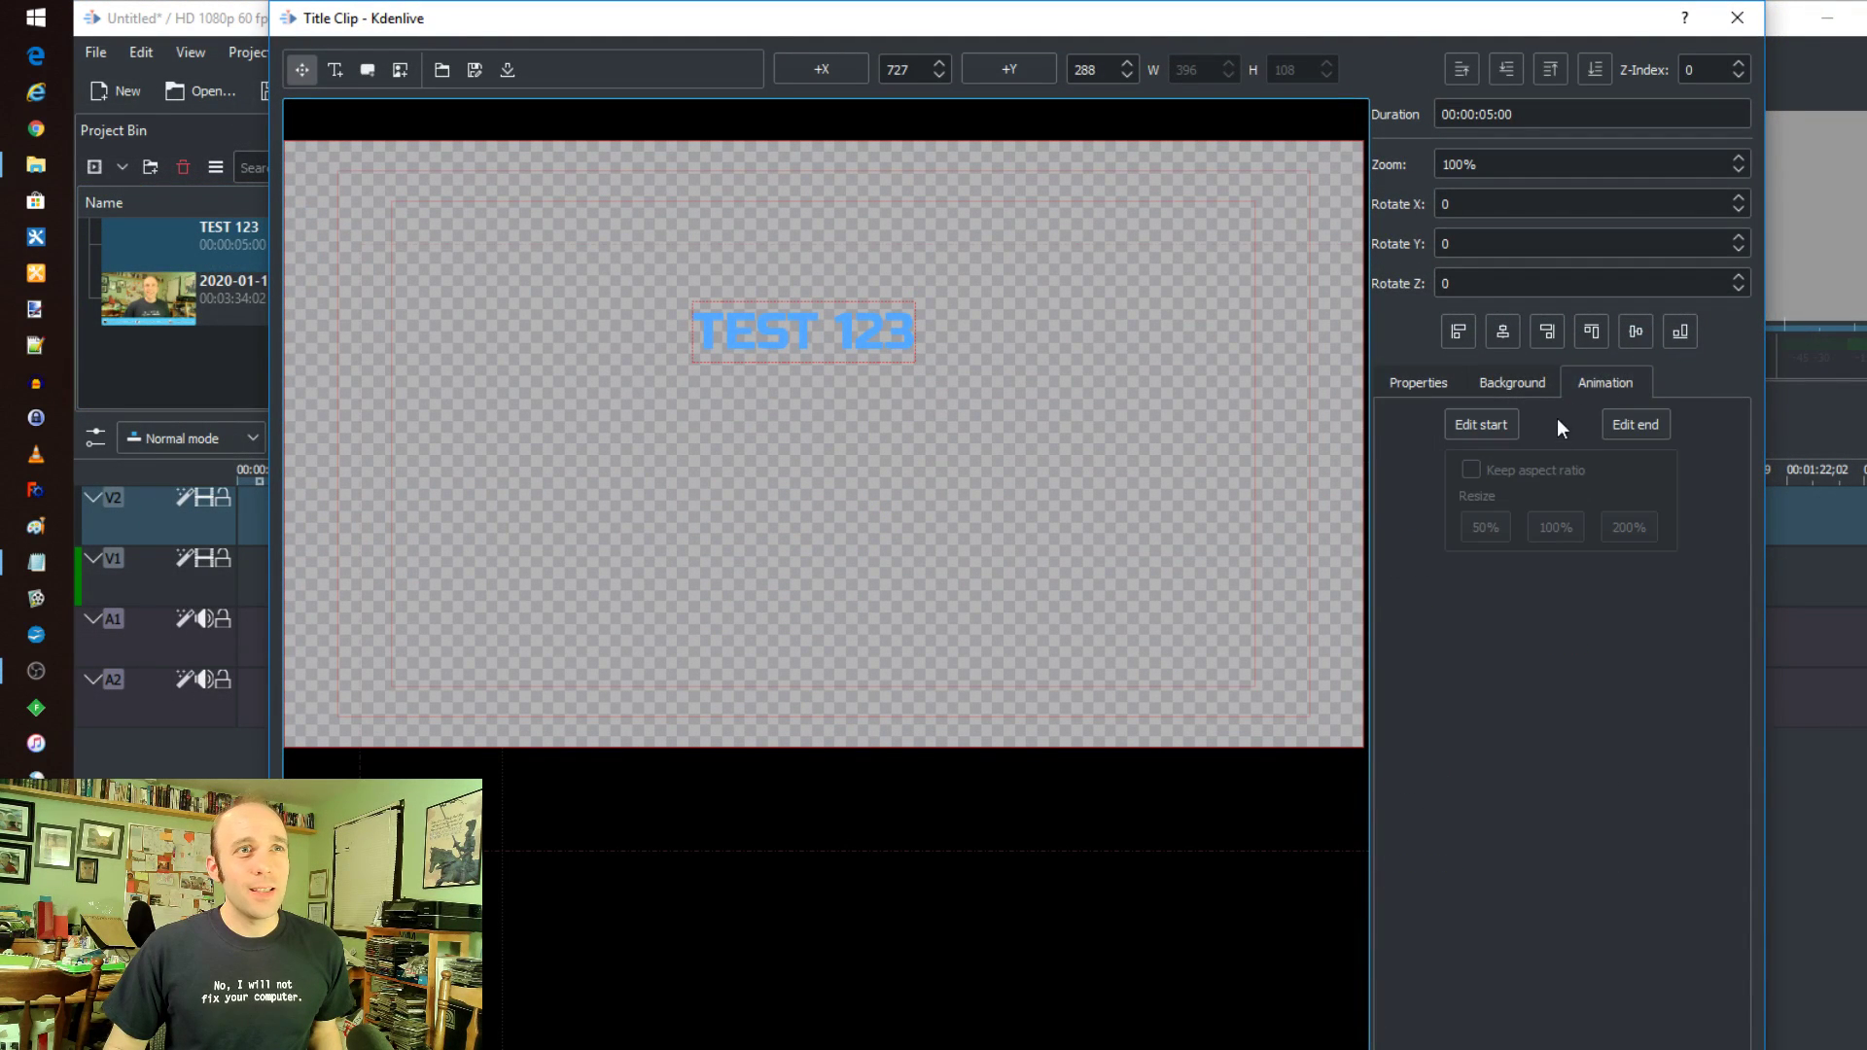
pyautogui.click(1481, 428)
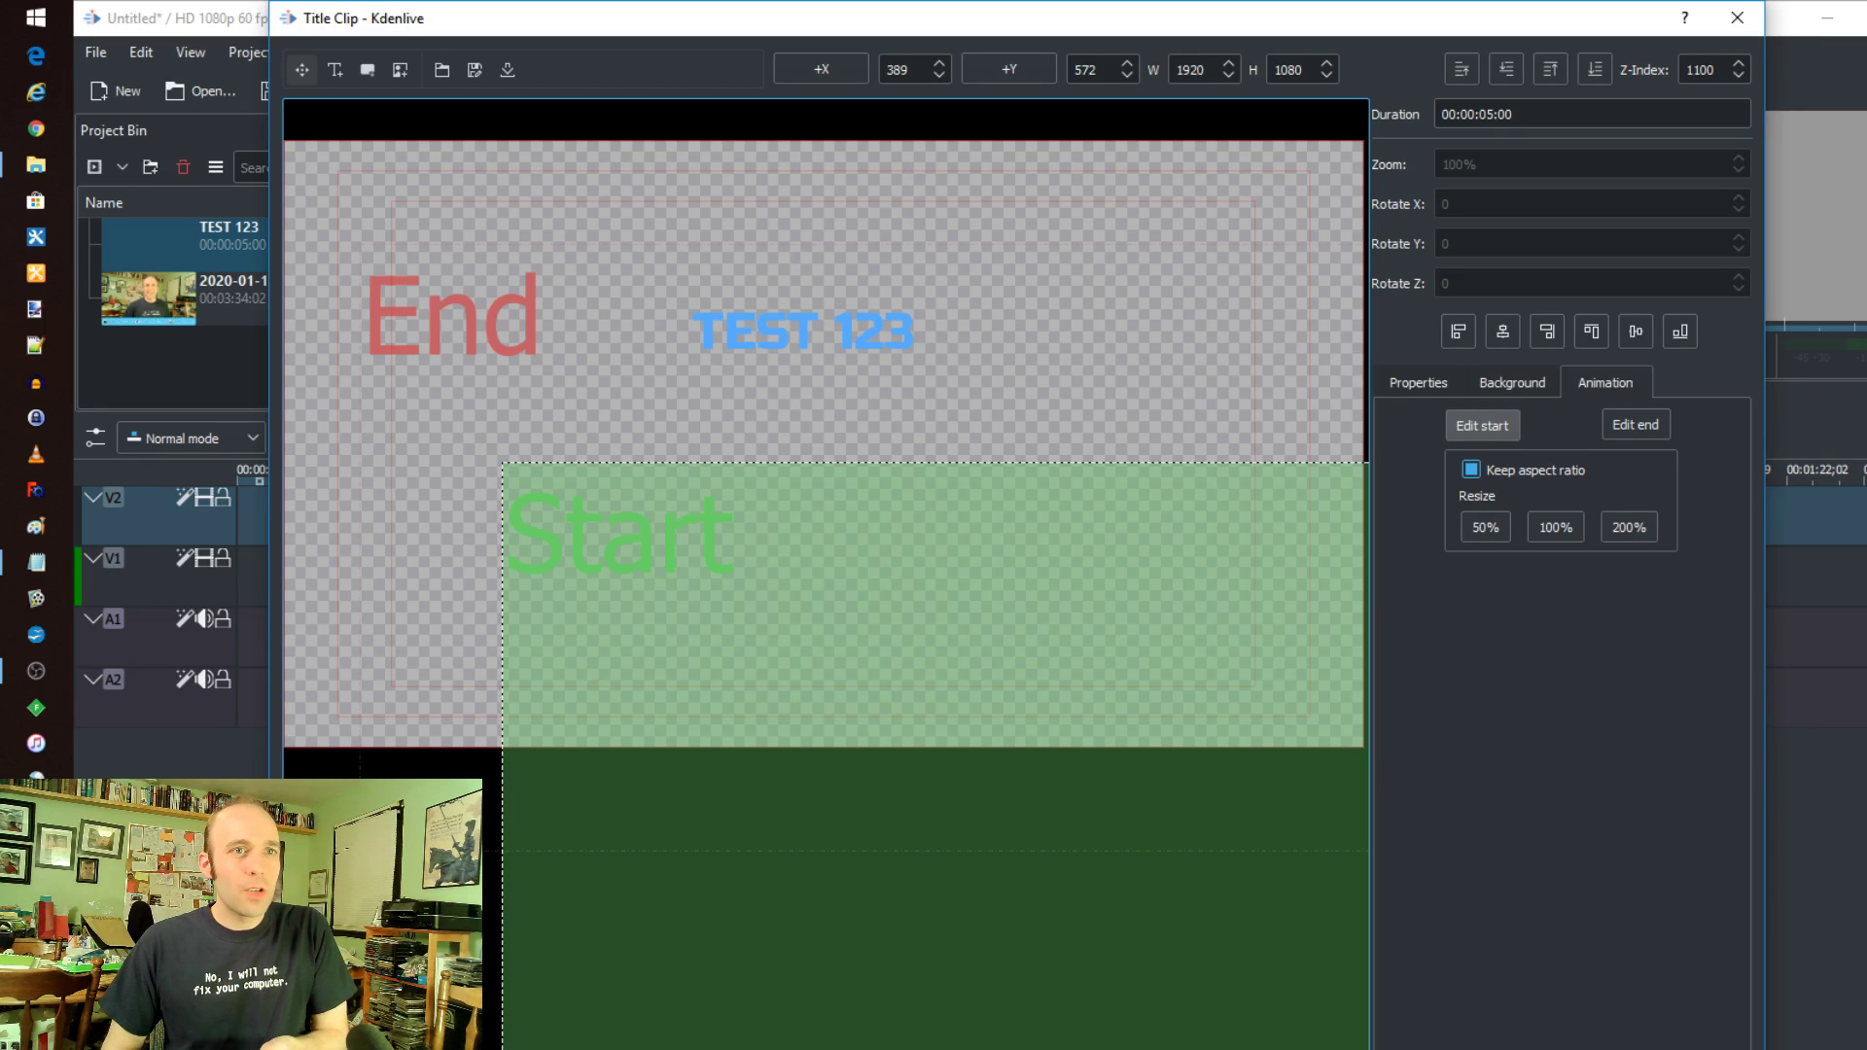
pyautogui.moveTo(667, 534); pyautogui.dragTo(442, 219)
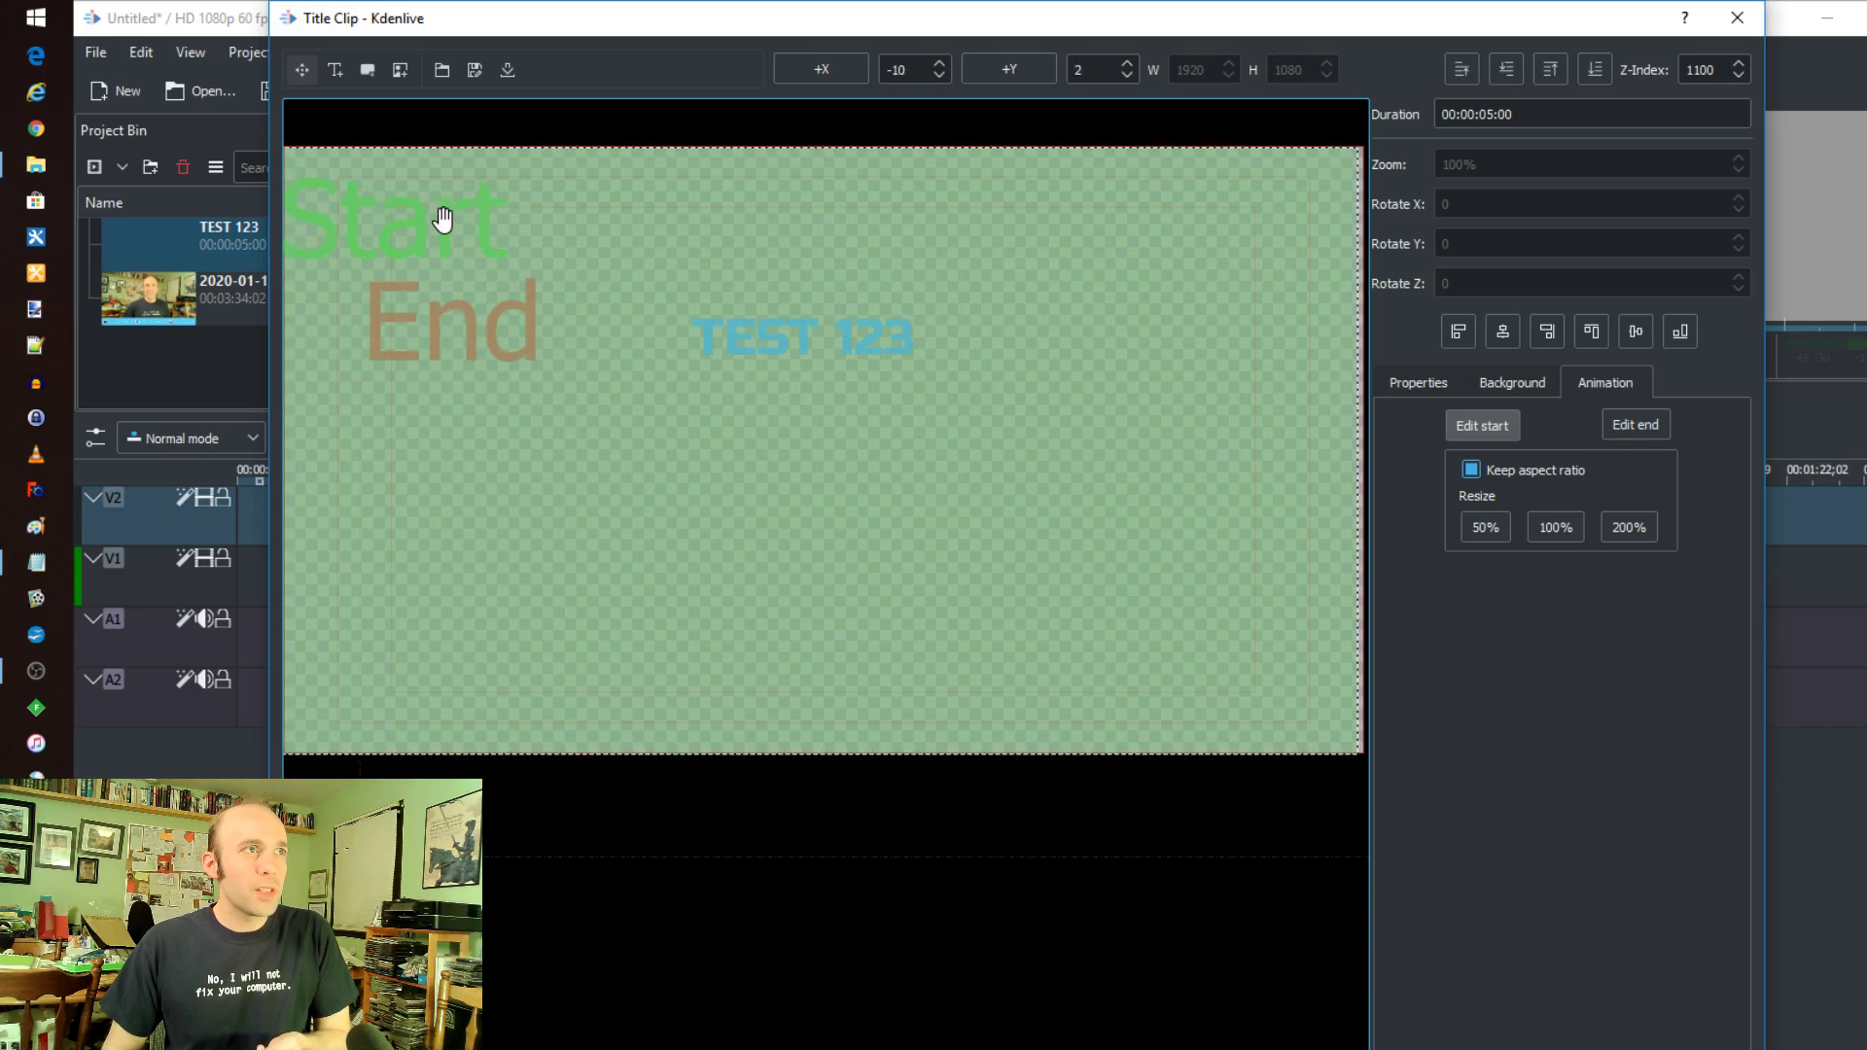
pyautogui.click(1627, 429)
pyautogui.moveTo(509, 321); pyautogui.dragTo(703, 458)
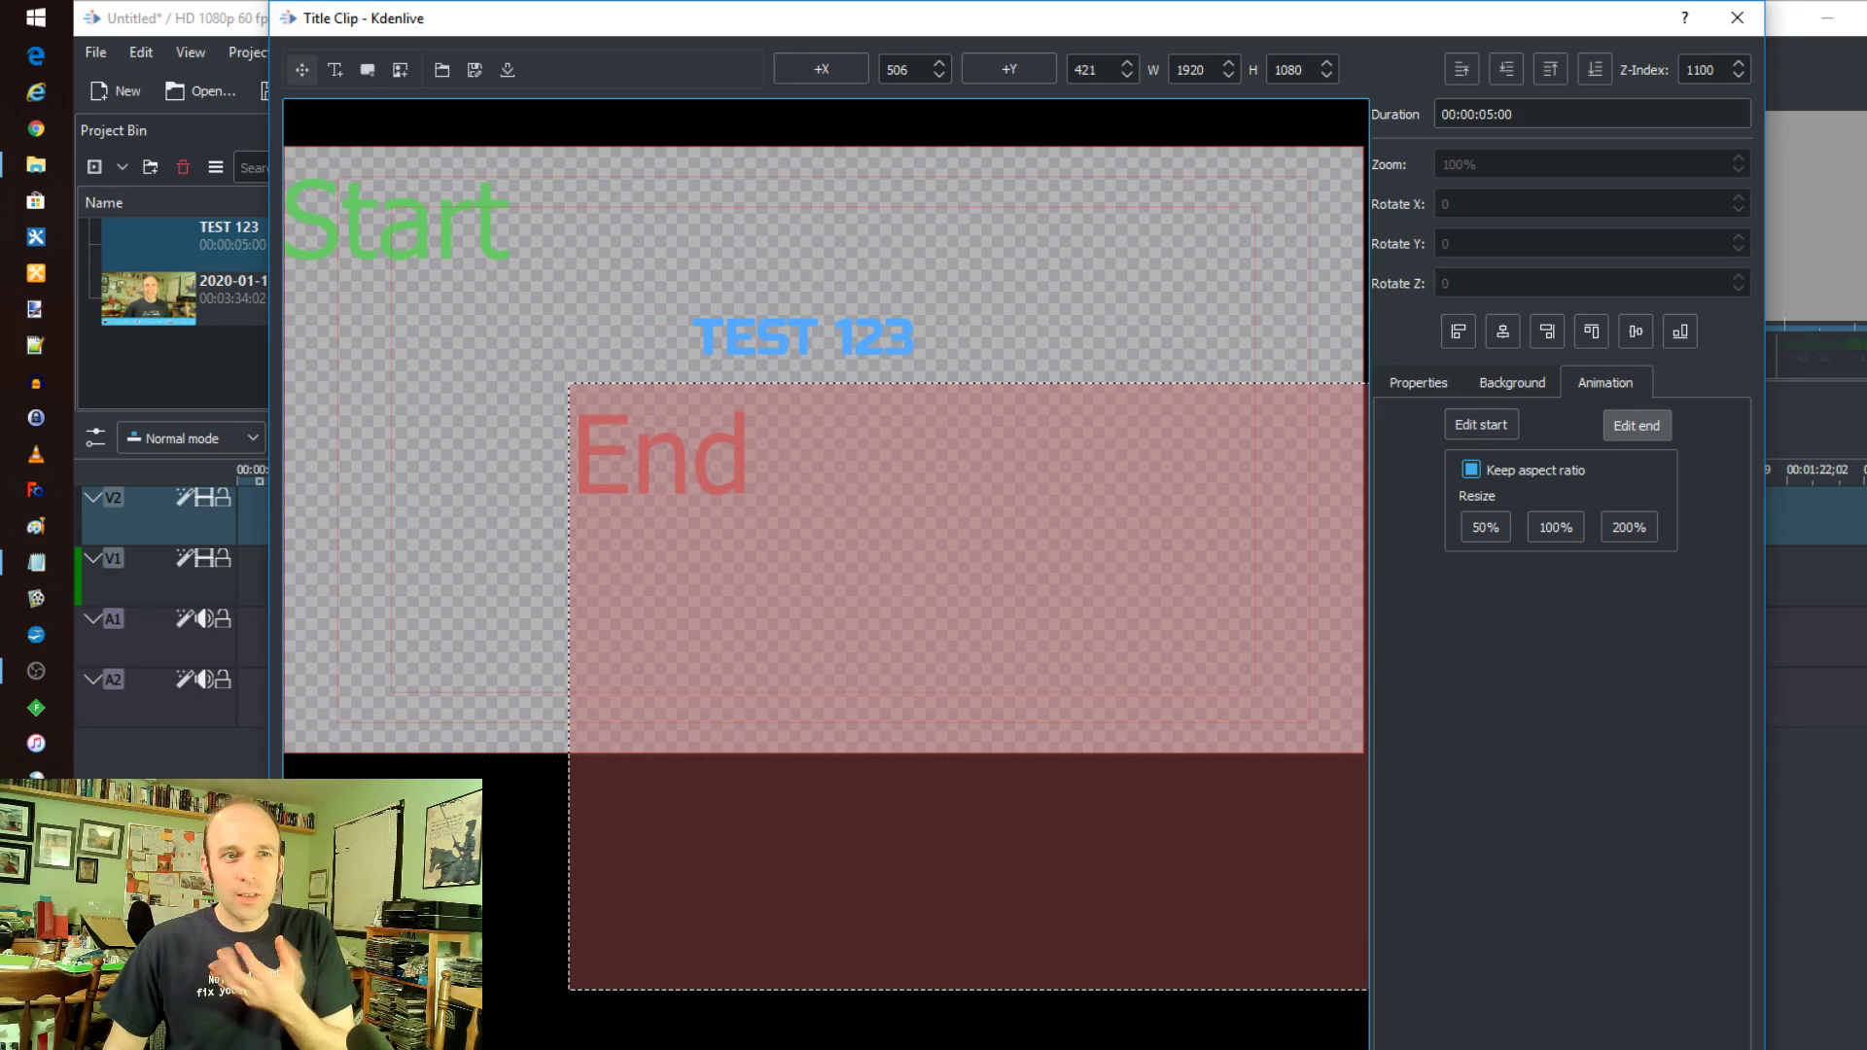
pyautogui.press('Return')
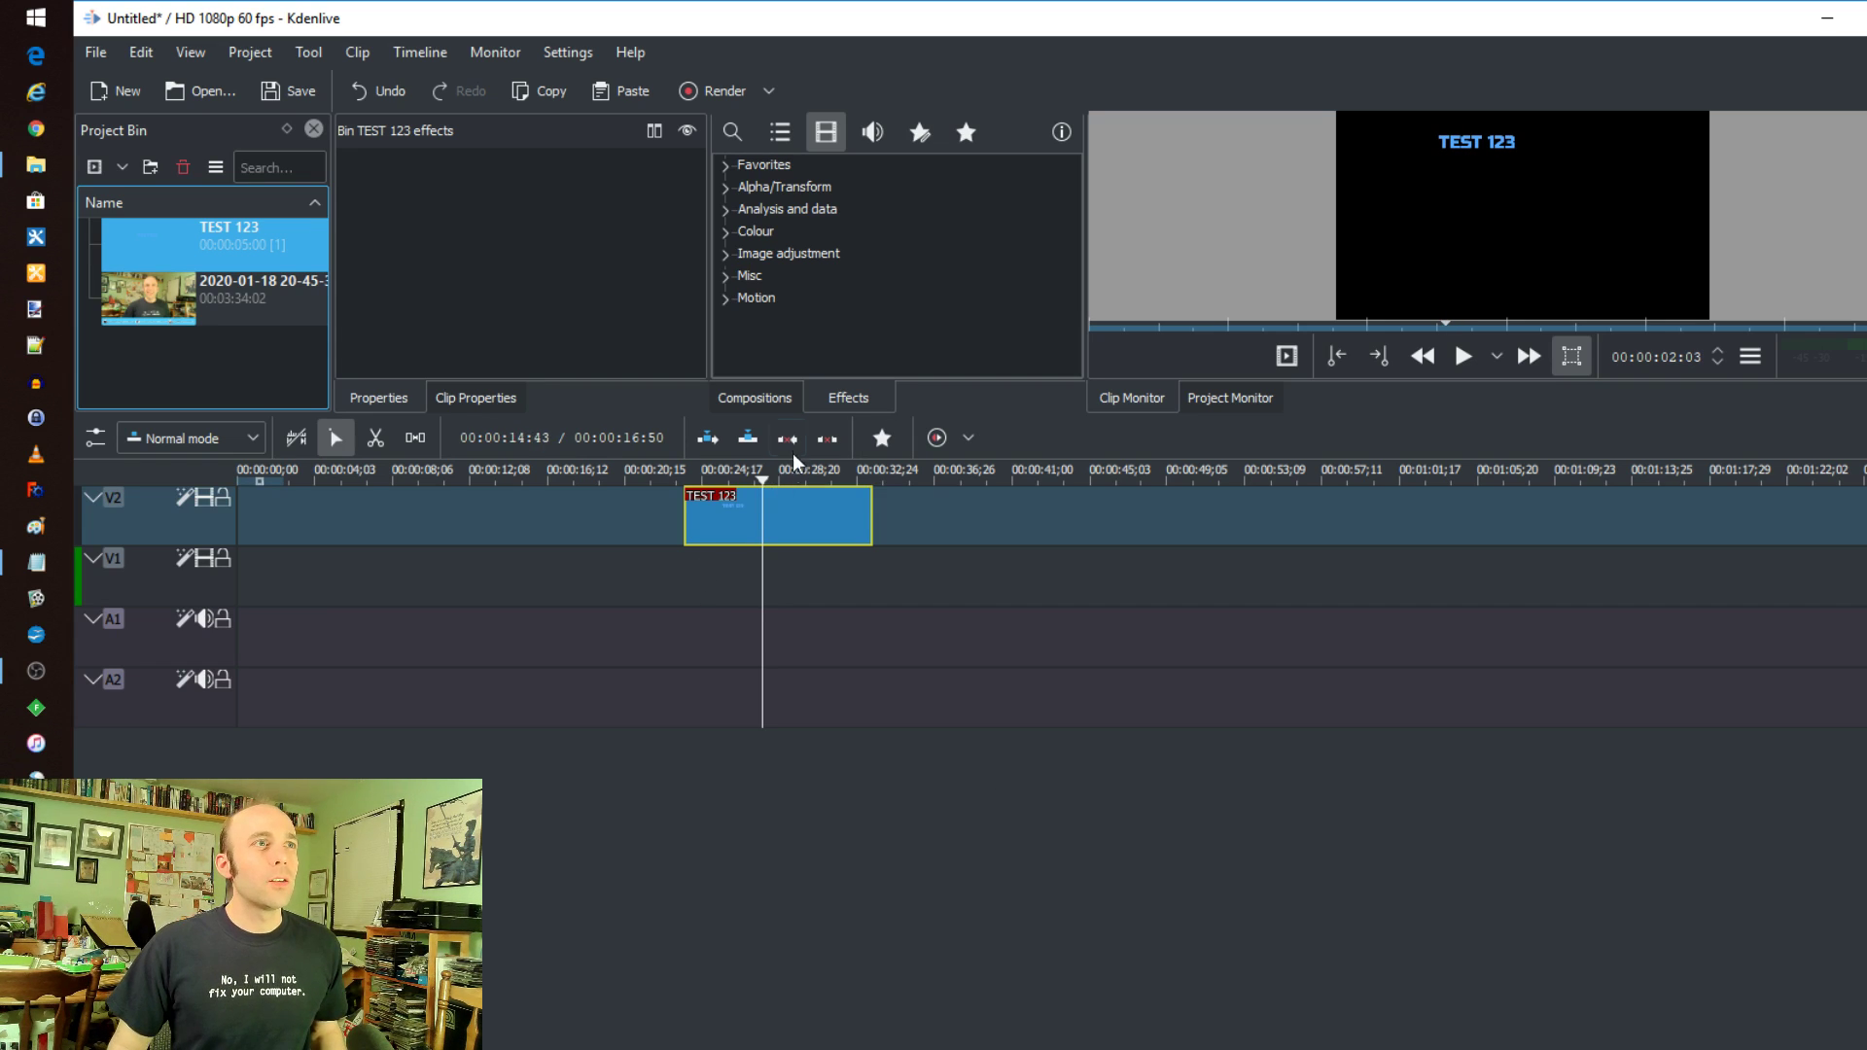
# Scrub to the TEST 123 clip's start, play it, and preview the animated title in the monitor
pyautogui.moveTo(764, 480); pyautogui.dragTo(705, 481)
pyautogui.press('space')
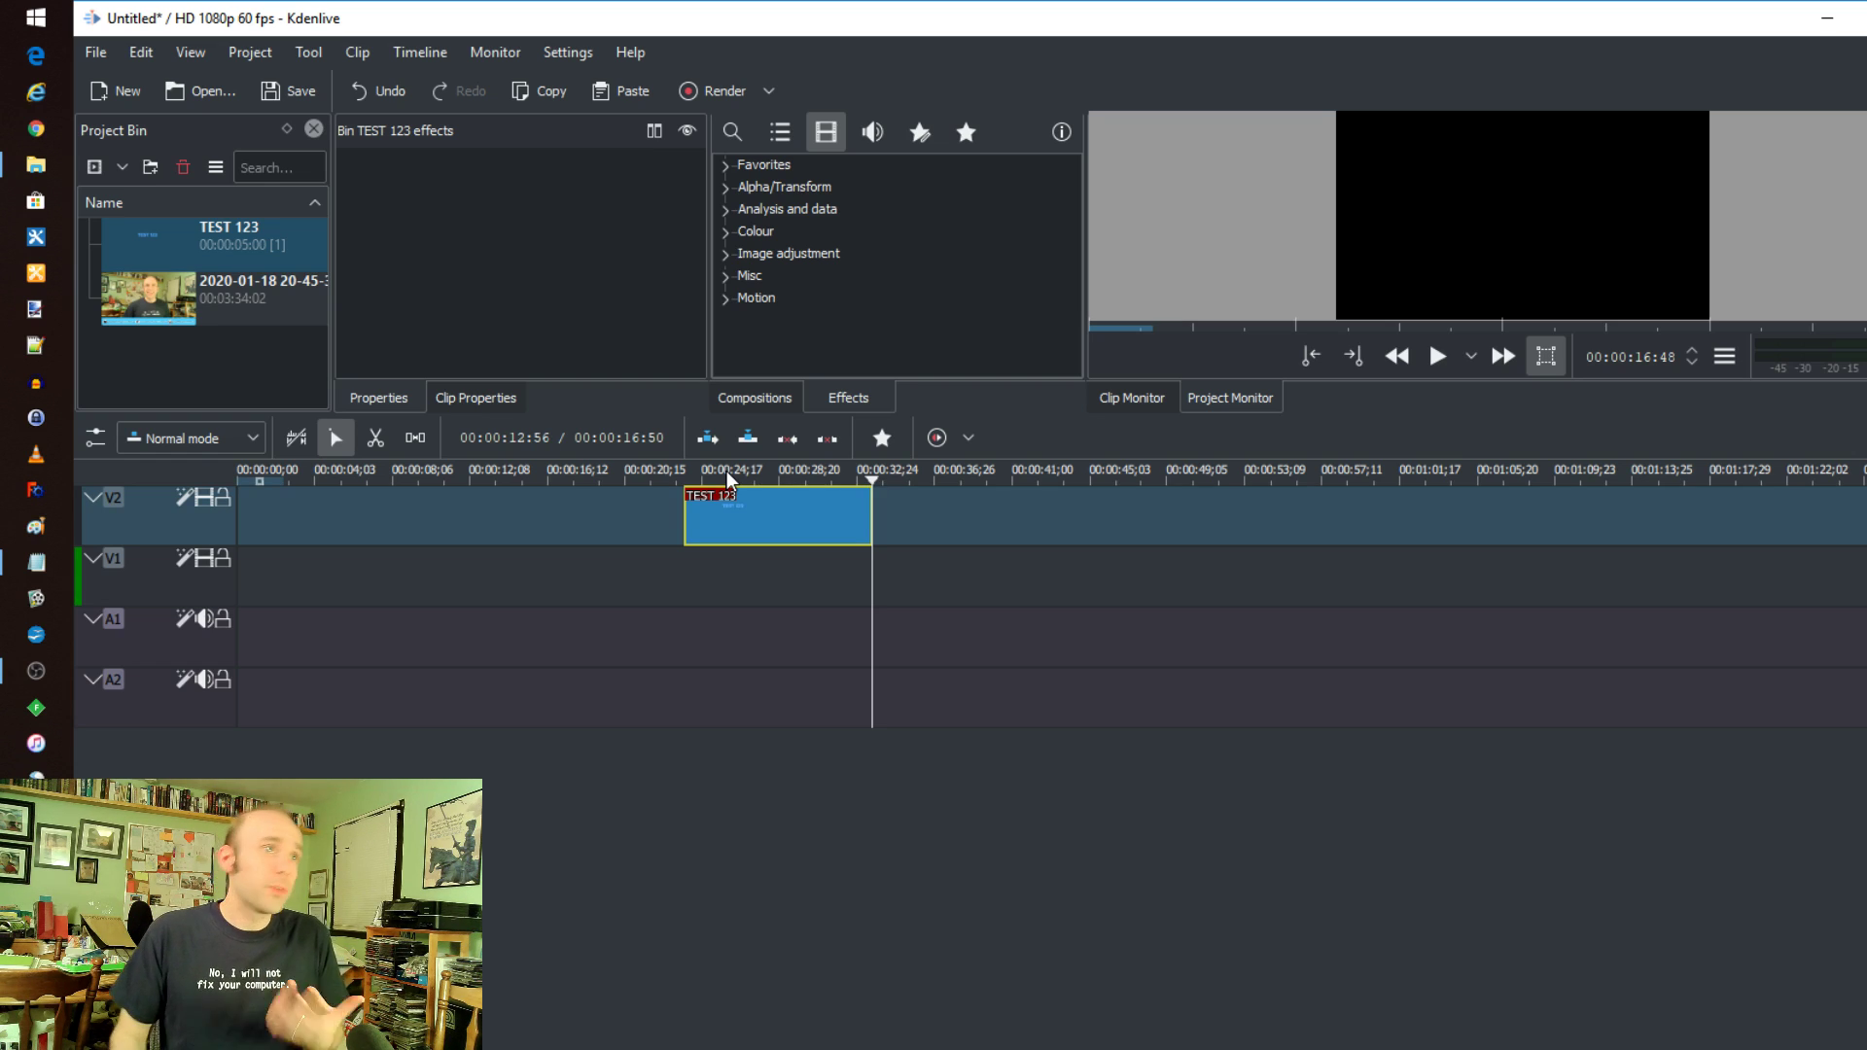
pyautogui.click(718, 472)
pyautogui.moveTo(700, 483); pyautogui.dragTo(695, 481)
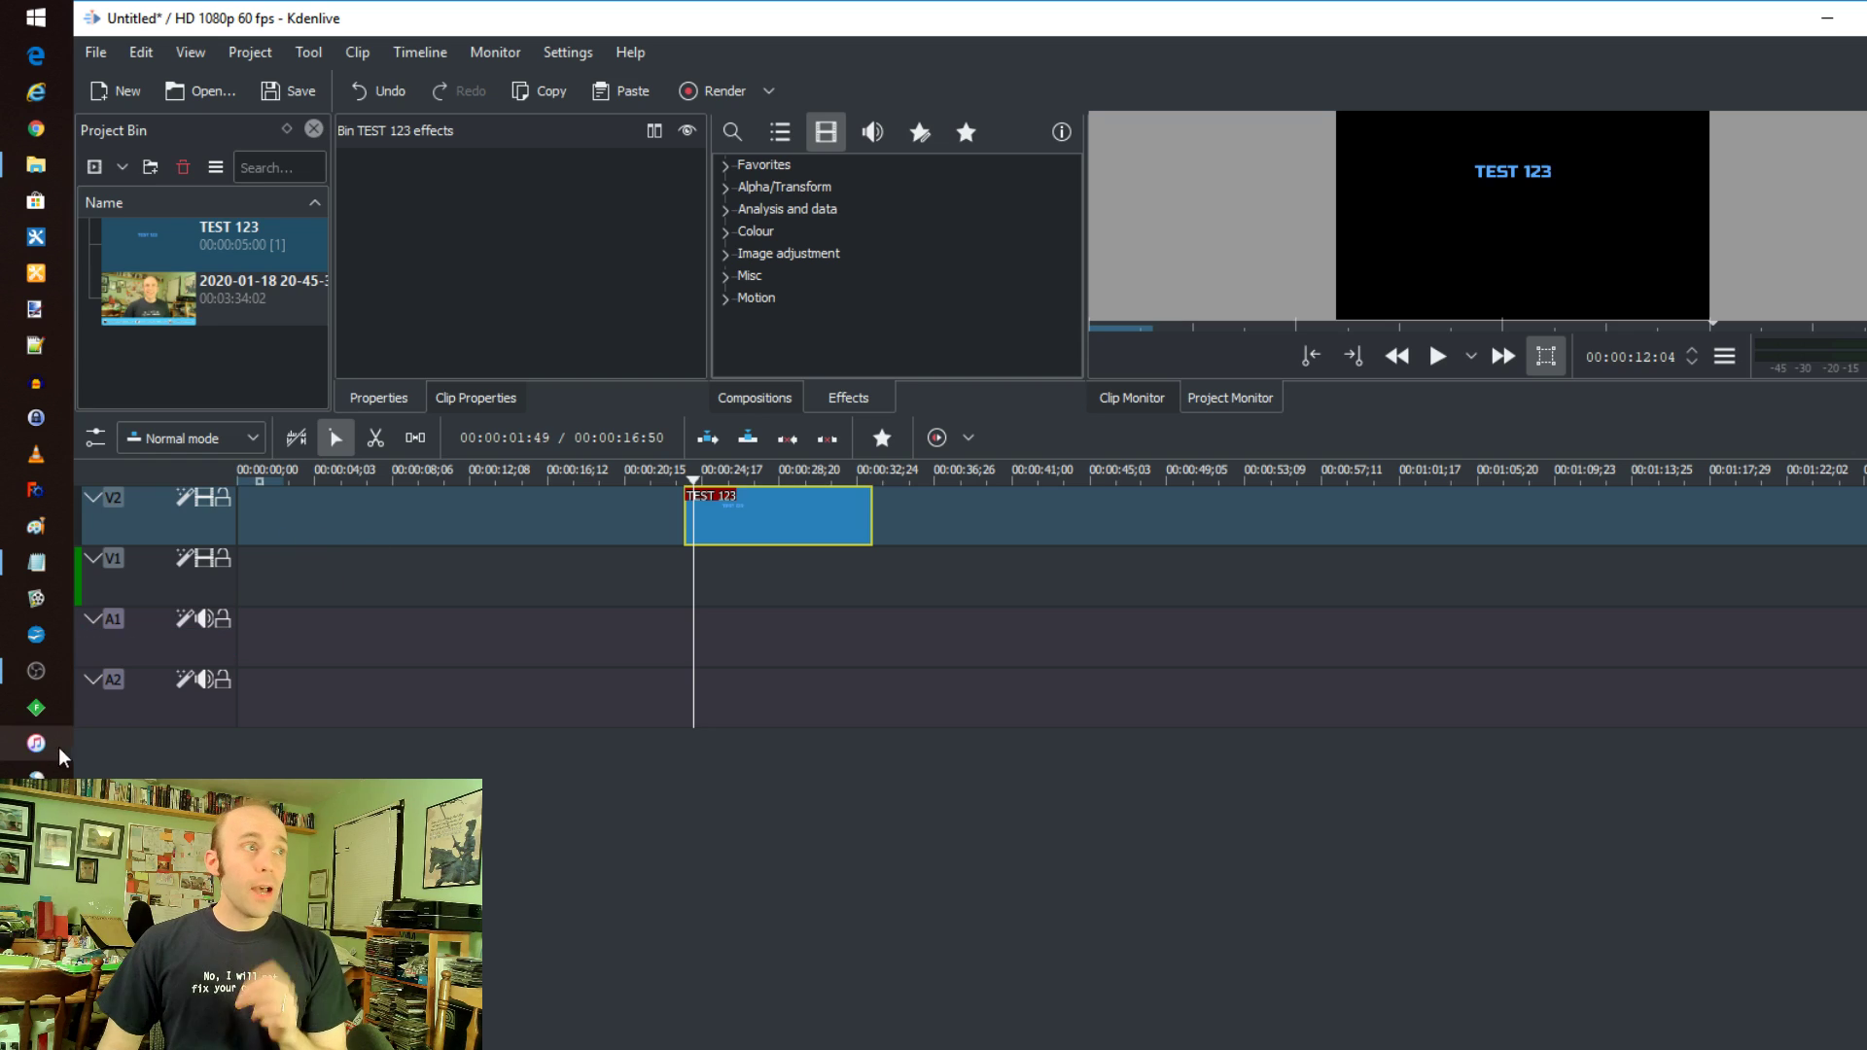
# In DaVinci Resolve, place the 3D Lower 3rd Flipping 2Line Fusion title on track 2 at 01:00:00:00, then select the track-1 clip
pyautogui.hotkey('alt', 'Tab')
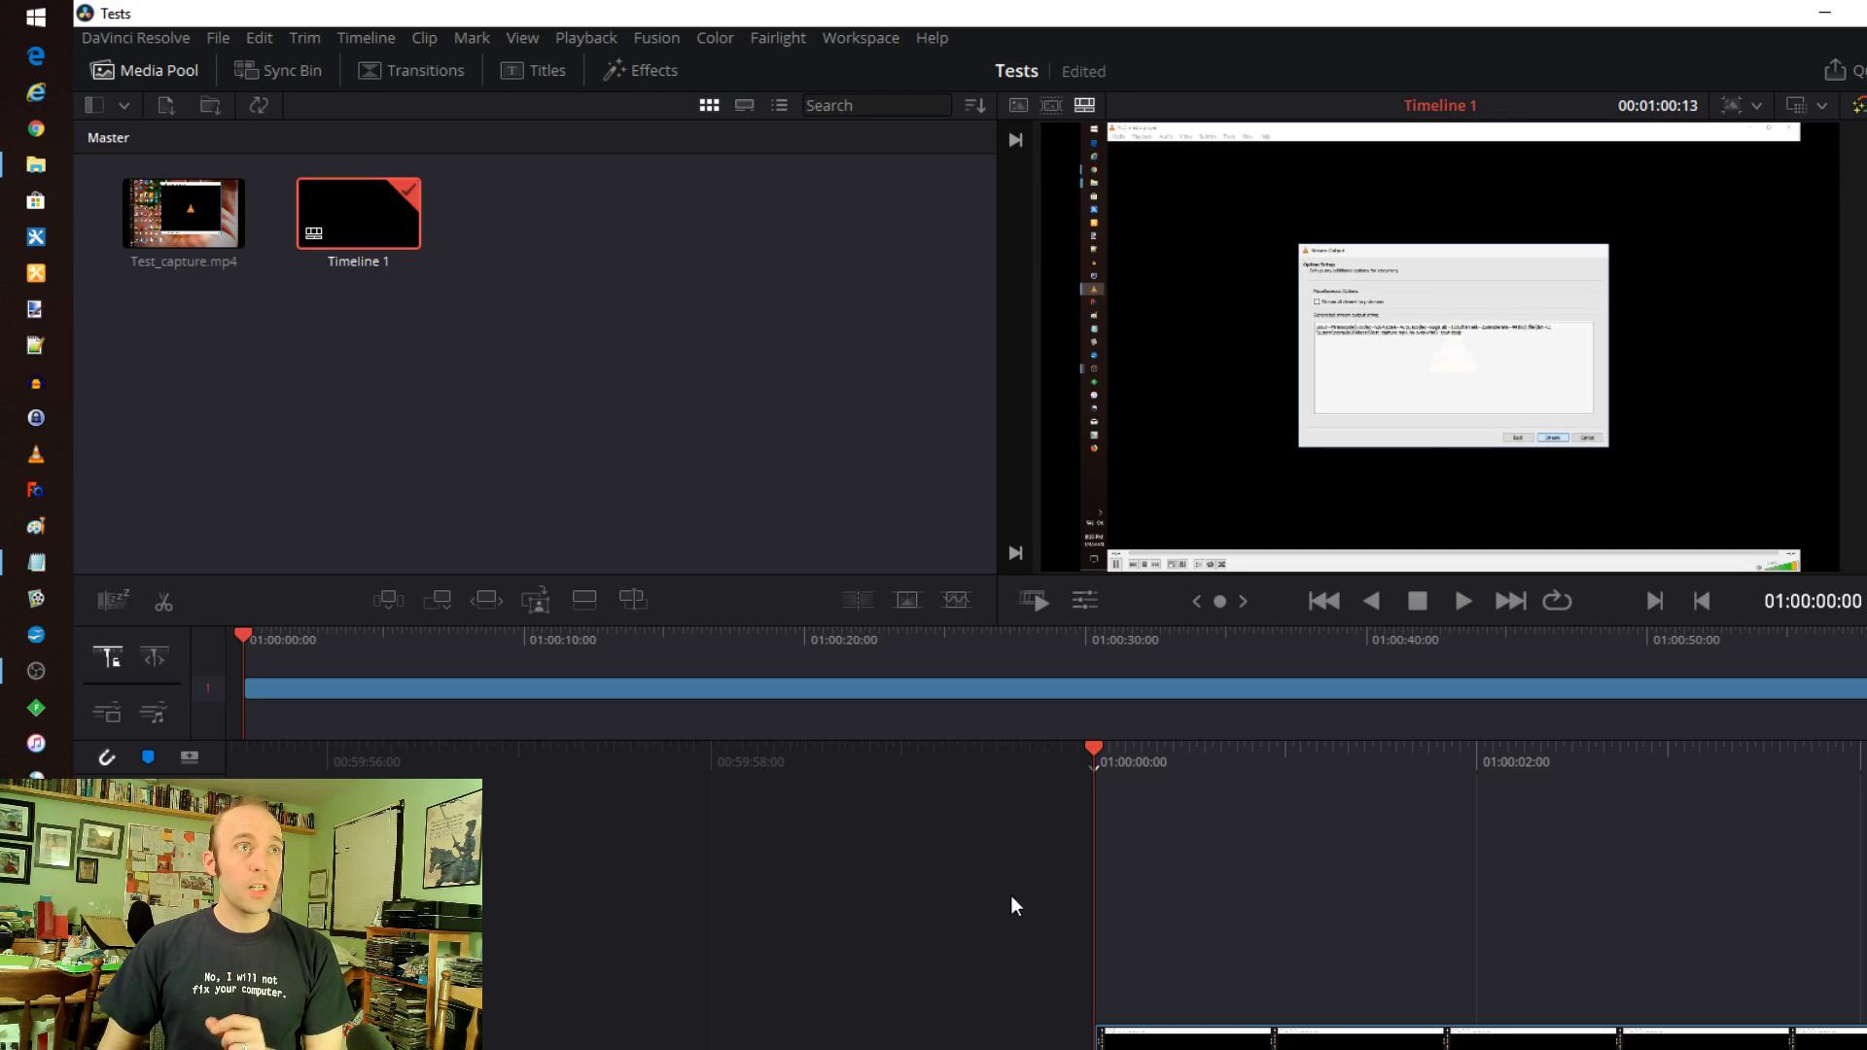
pyautogui.click(537, 66)
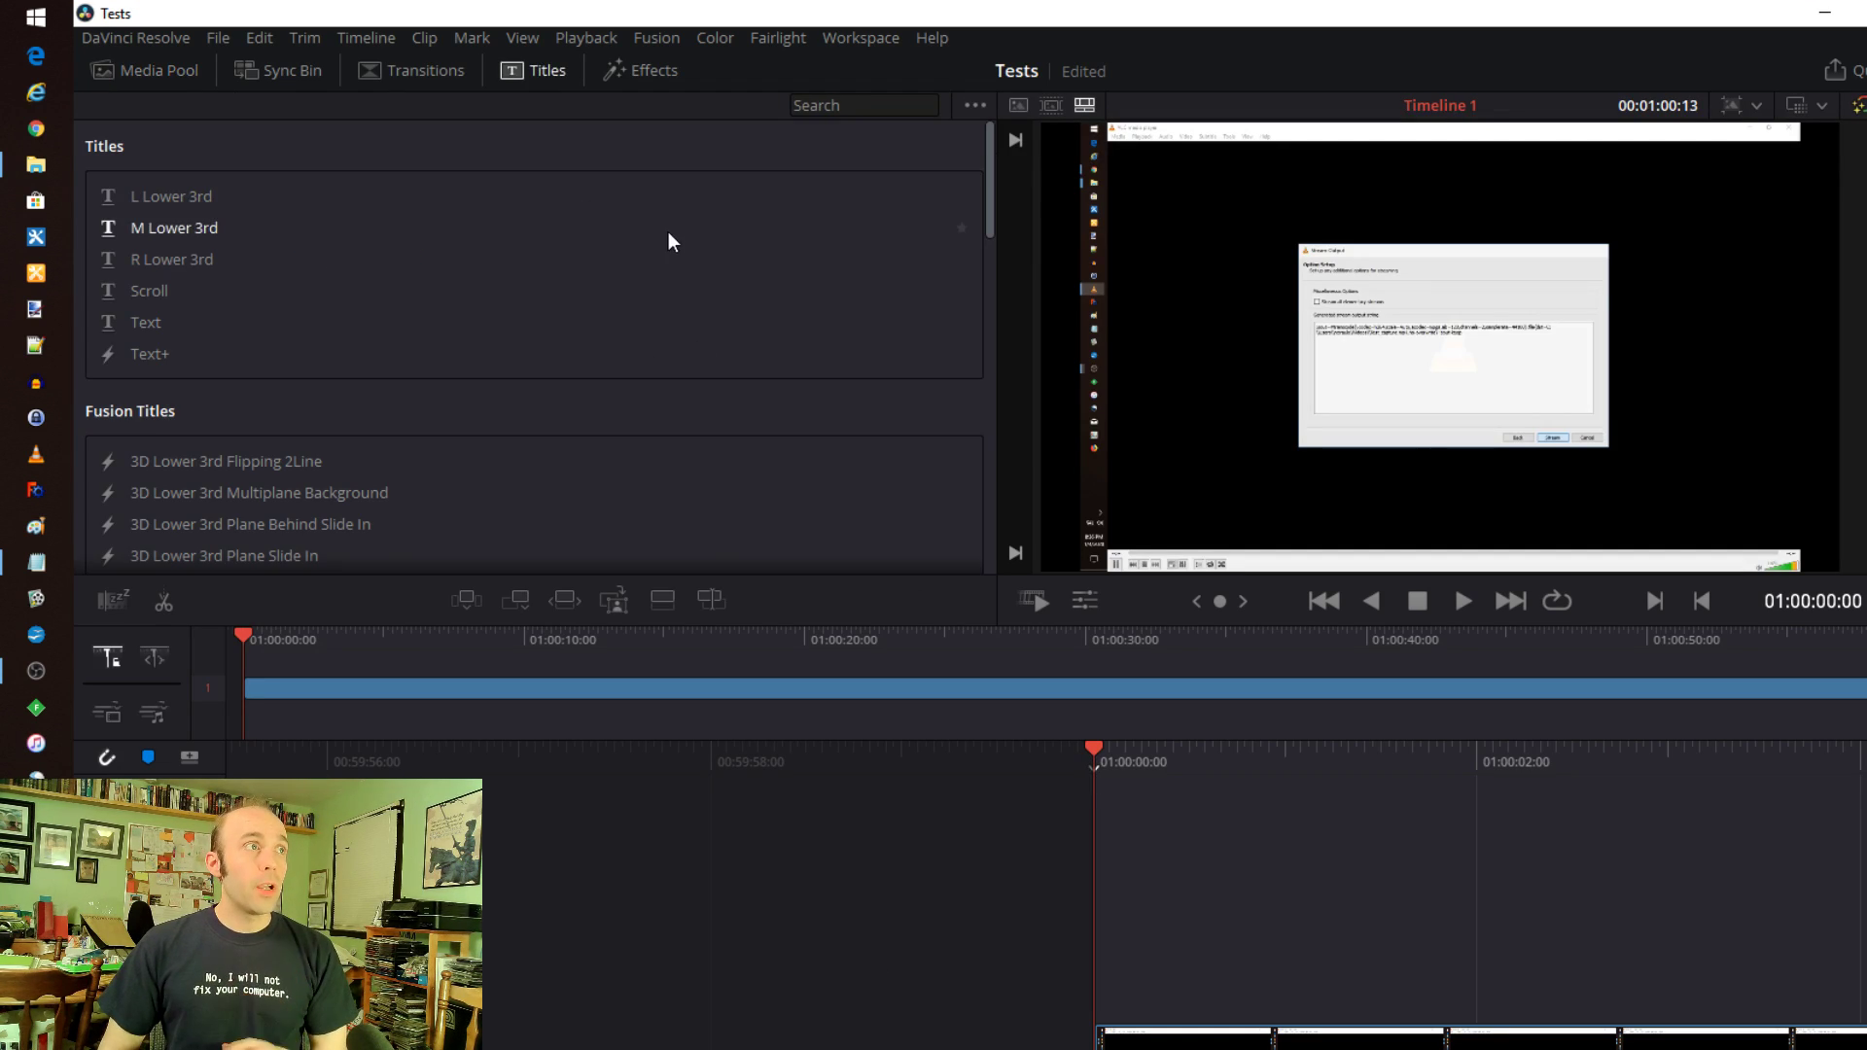
pyautogui.scroll(-1, 465, 428)
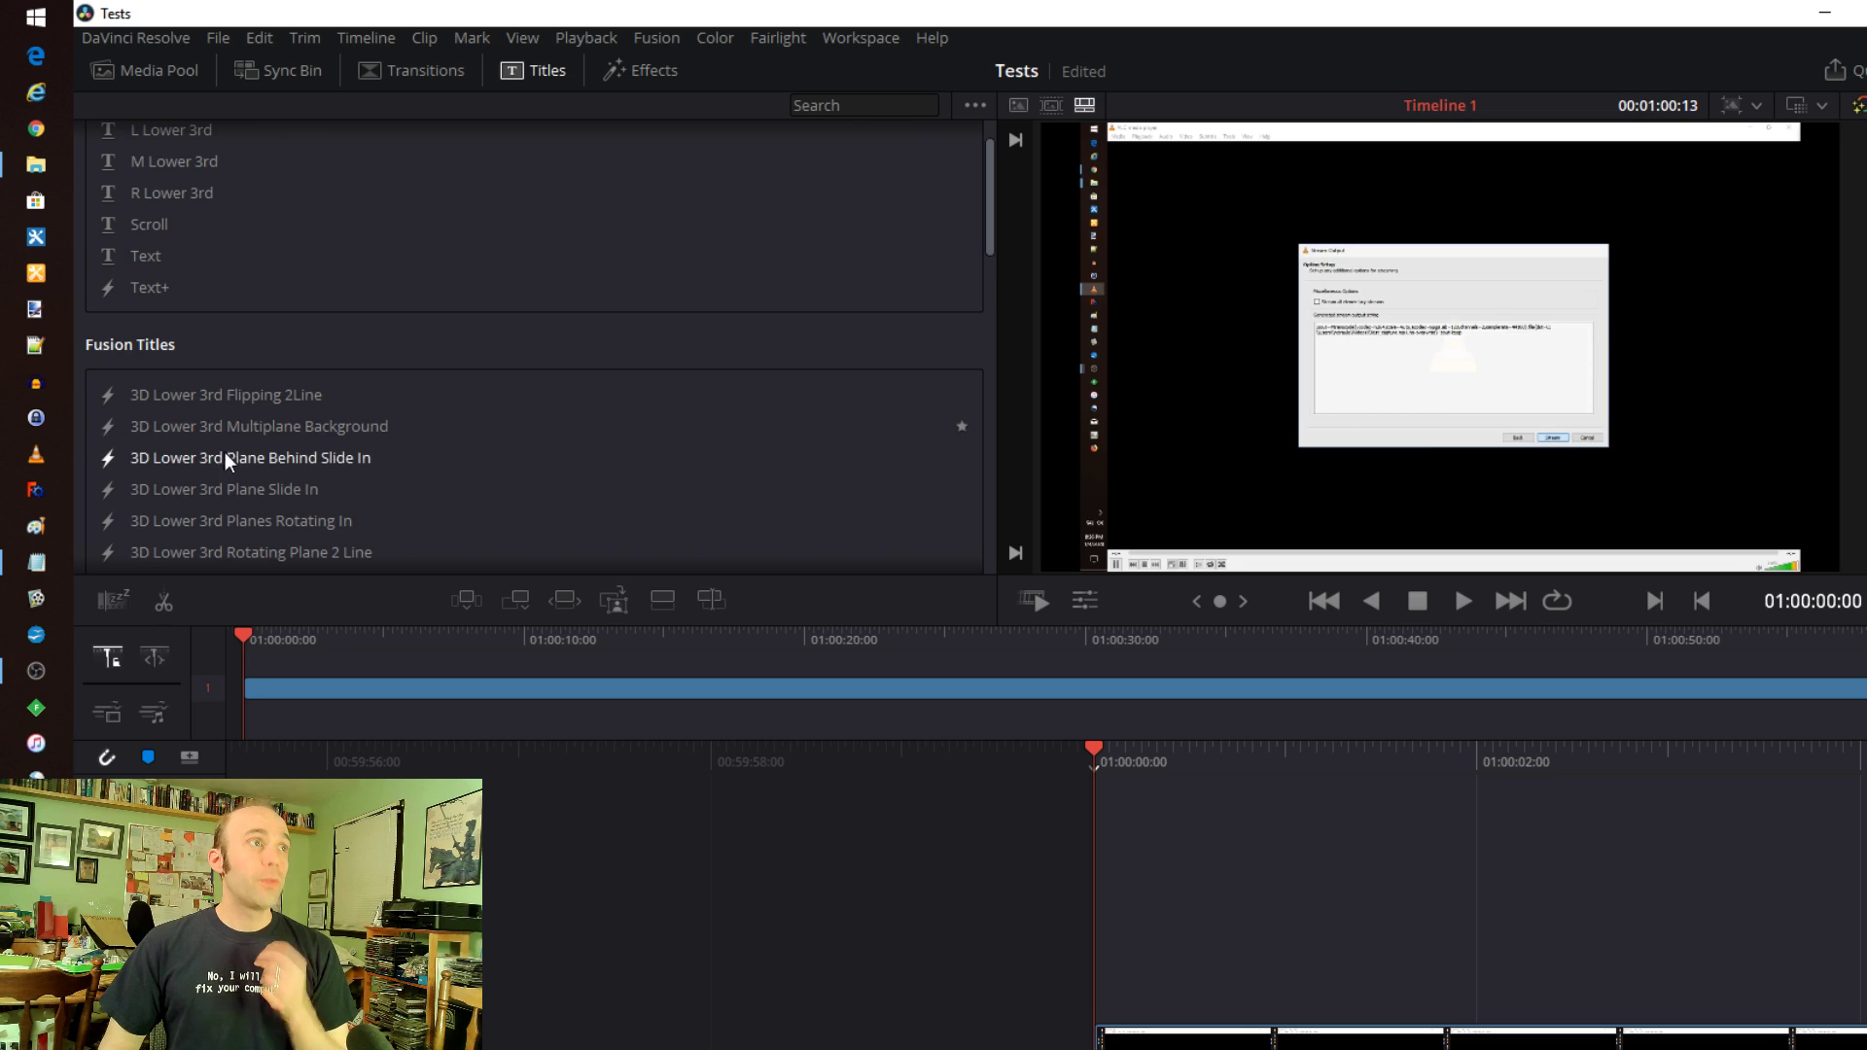
pyautogui.moveTo(254, 395); pyautogui.dragTo(758, 771)
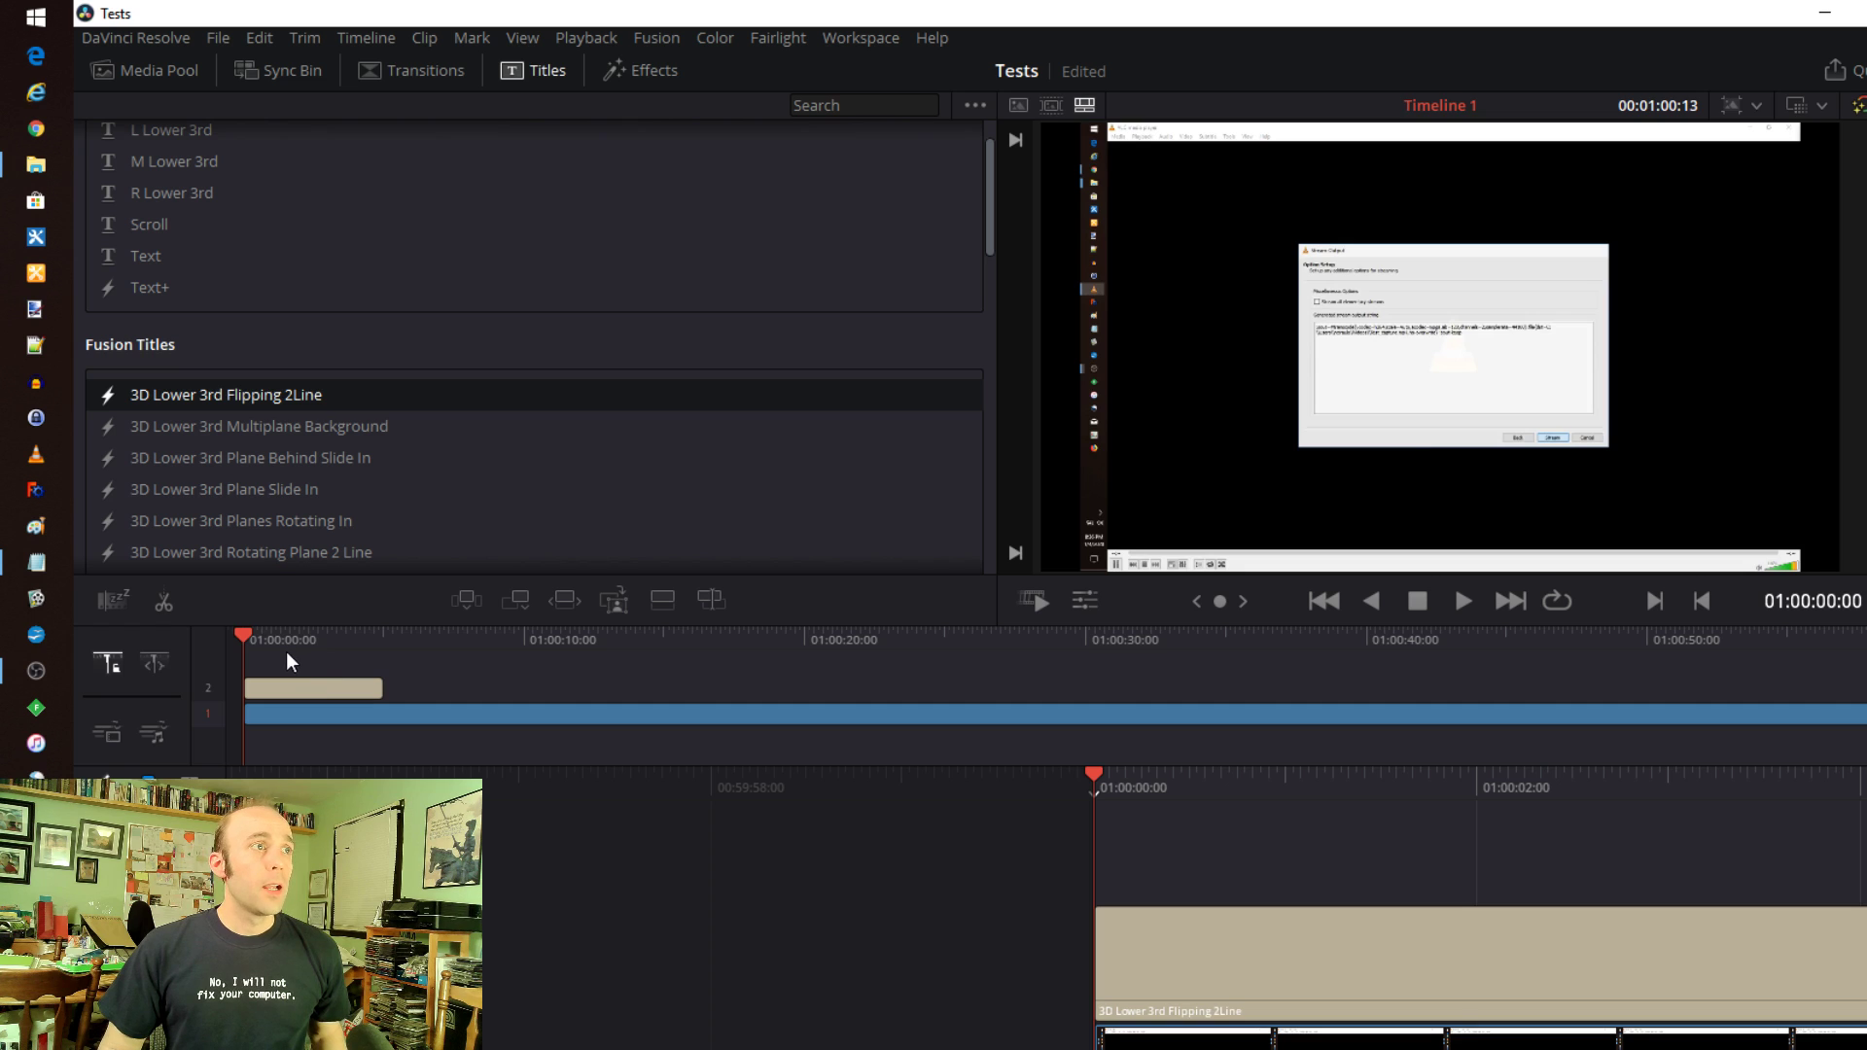
pyautogui.moveTo(253, 634); pyautogui.dragTo(323, 662)
pyautogui.click(822, 914)
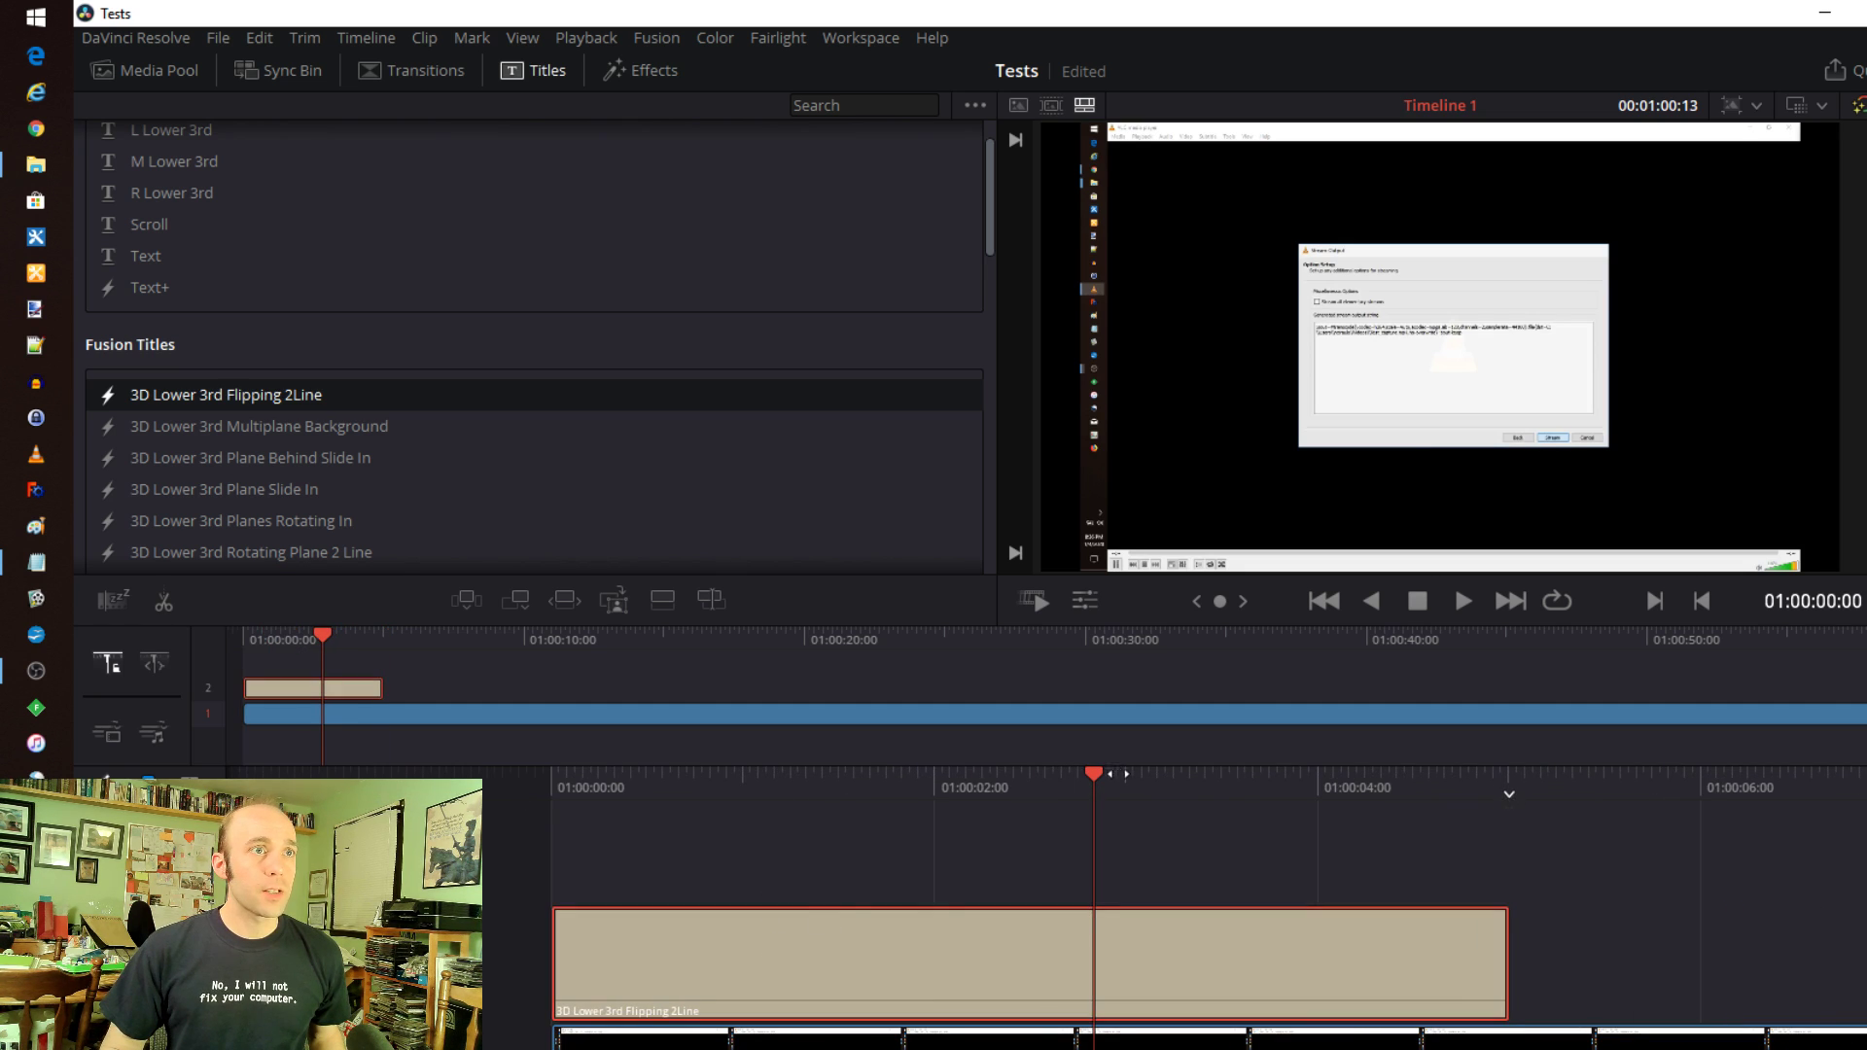
pyautogui.click(773, 1038)
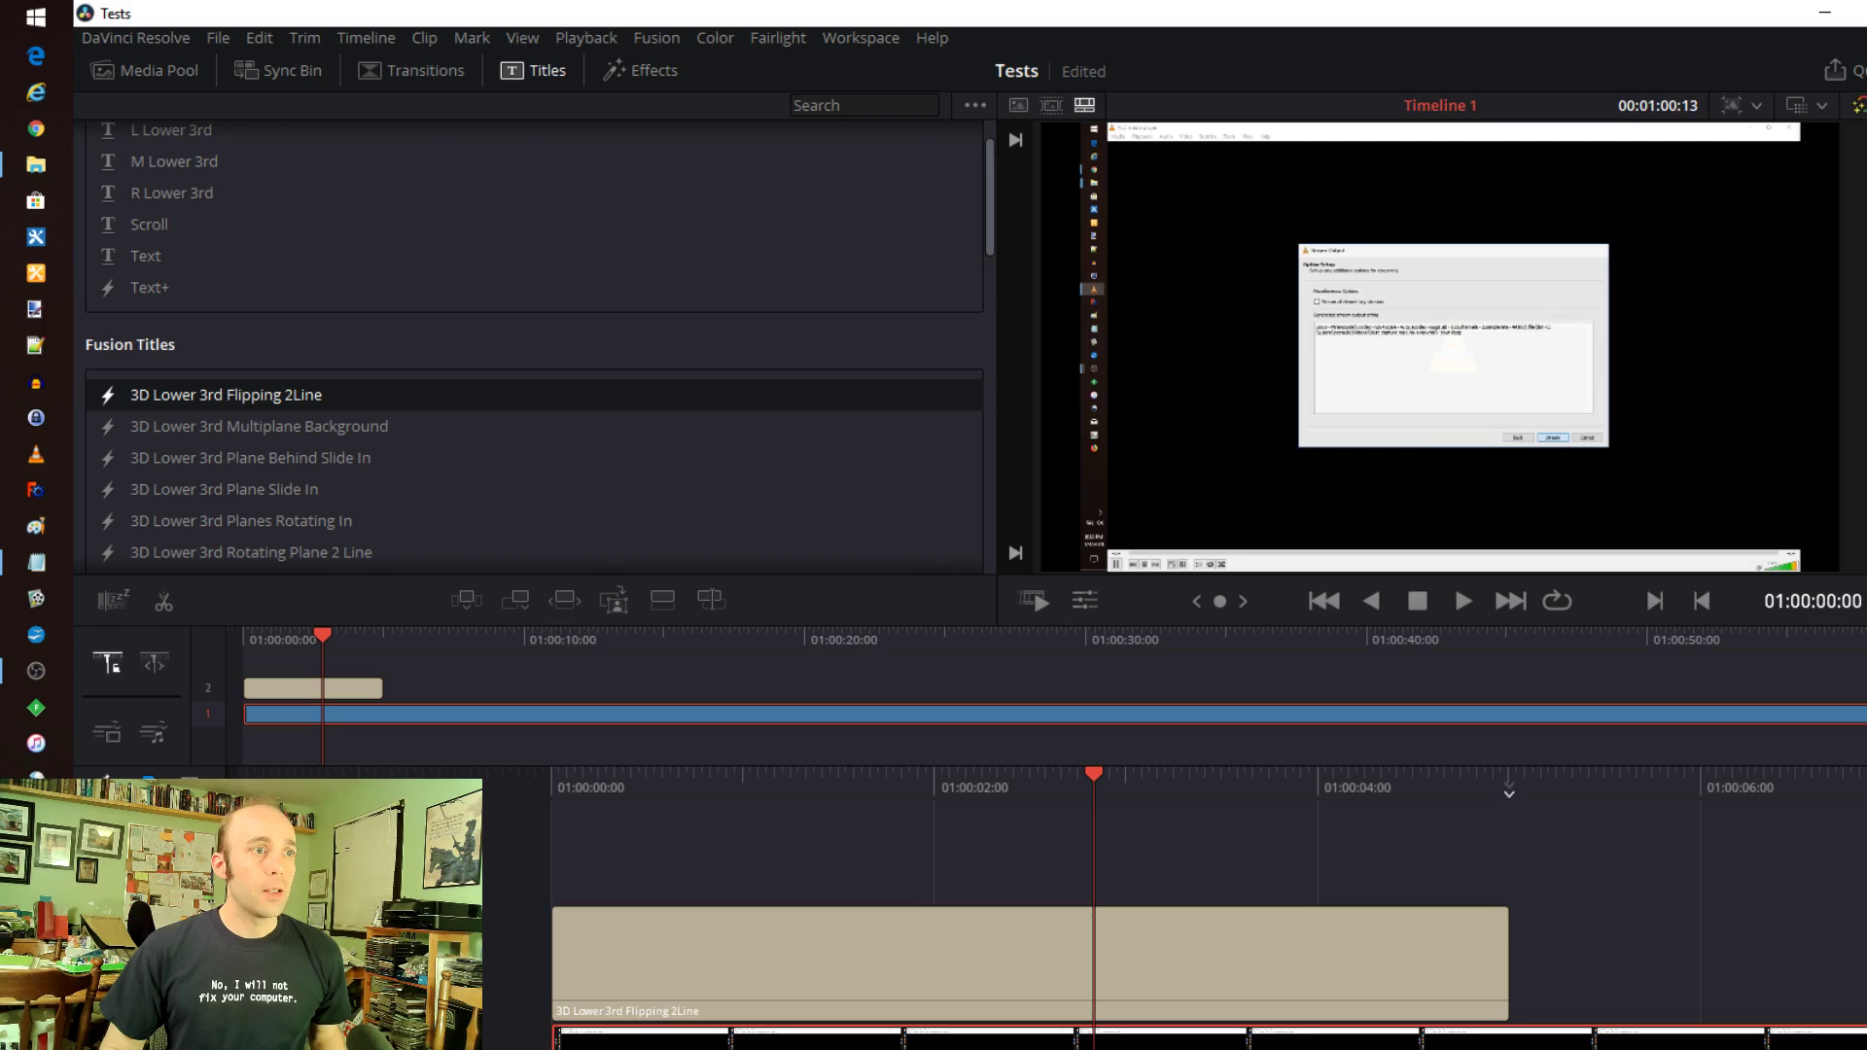
# Delete the track-1 screen-capture clip and scrub into the Flipping 2Line title to preview it
pyautogui.press('Delete')
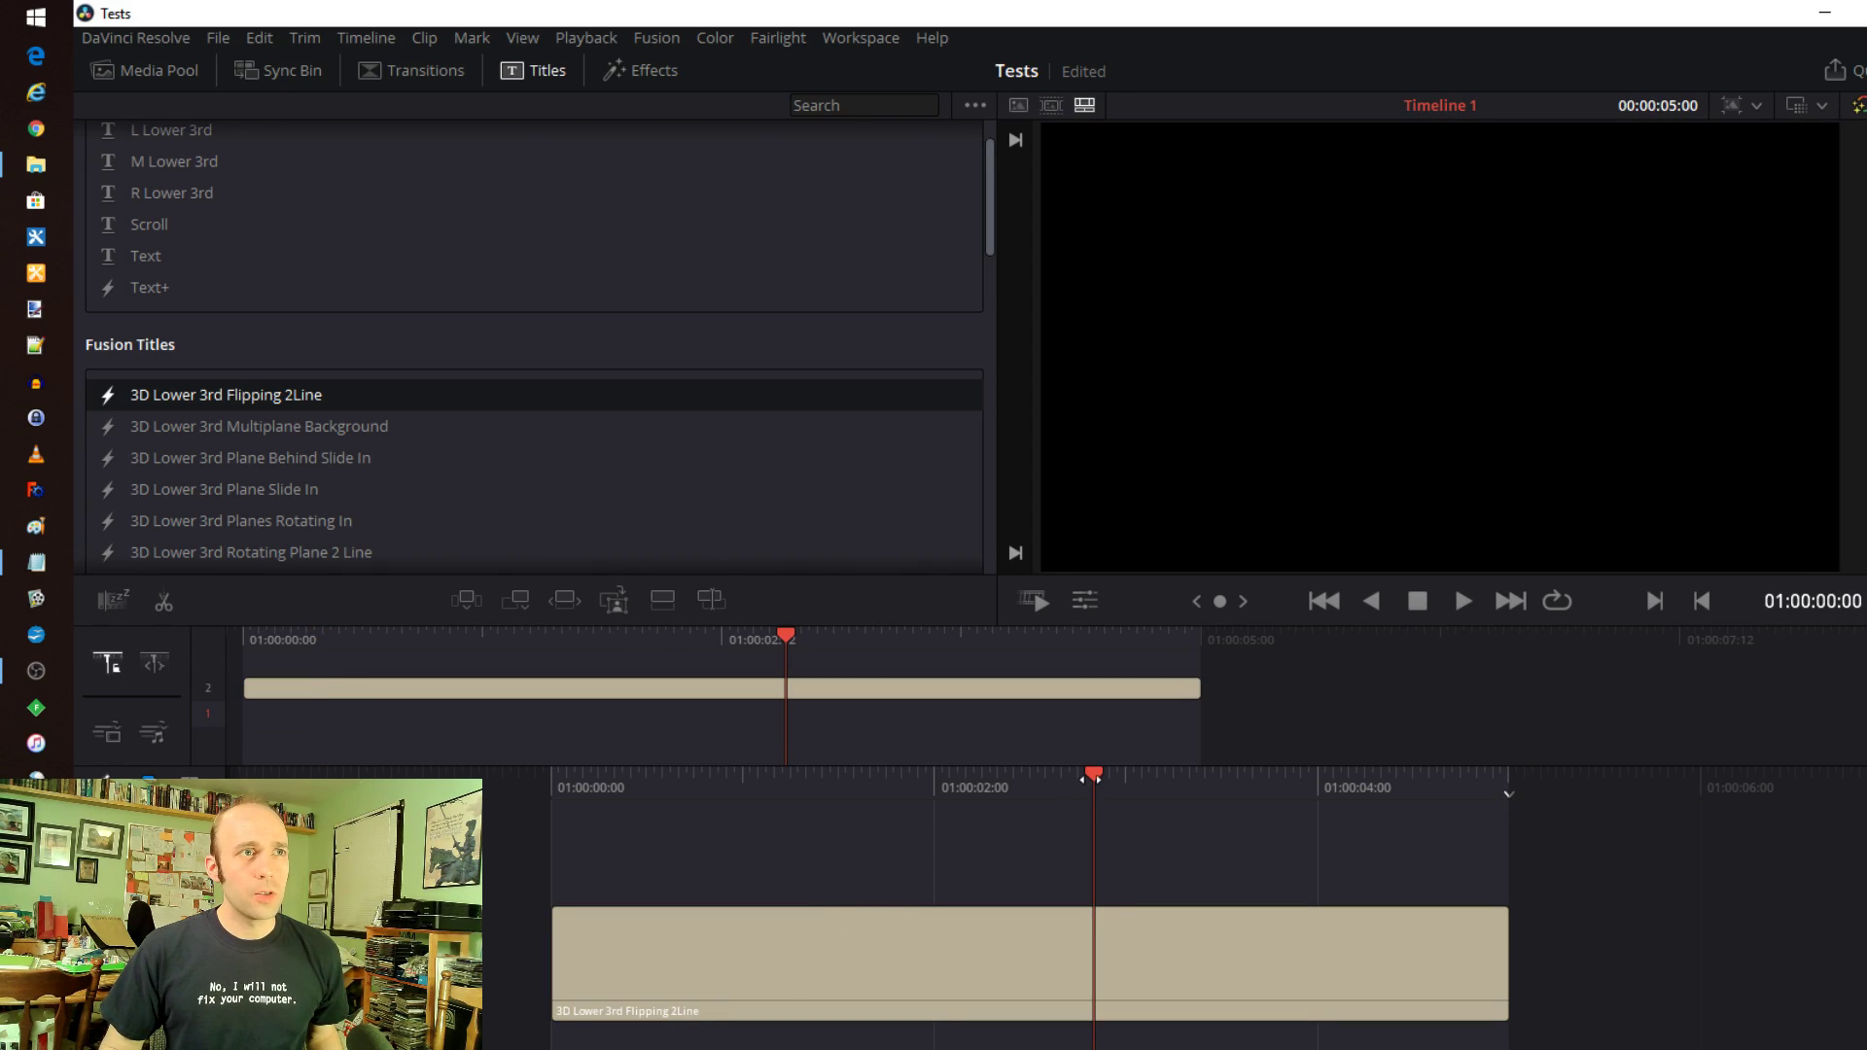
pyautogui.moveTo(1089, 778); pyautogui.dragTo(1607, 768)
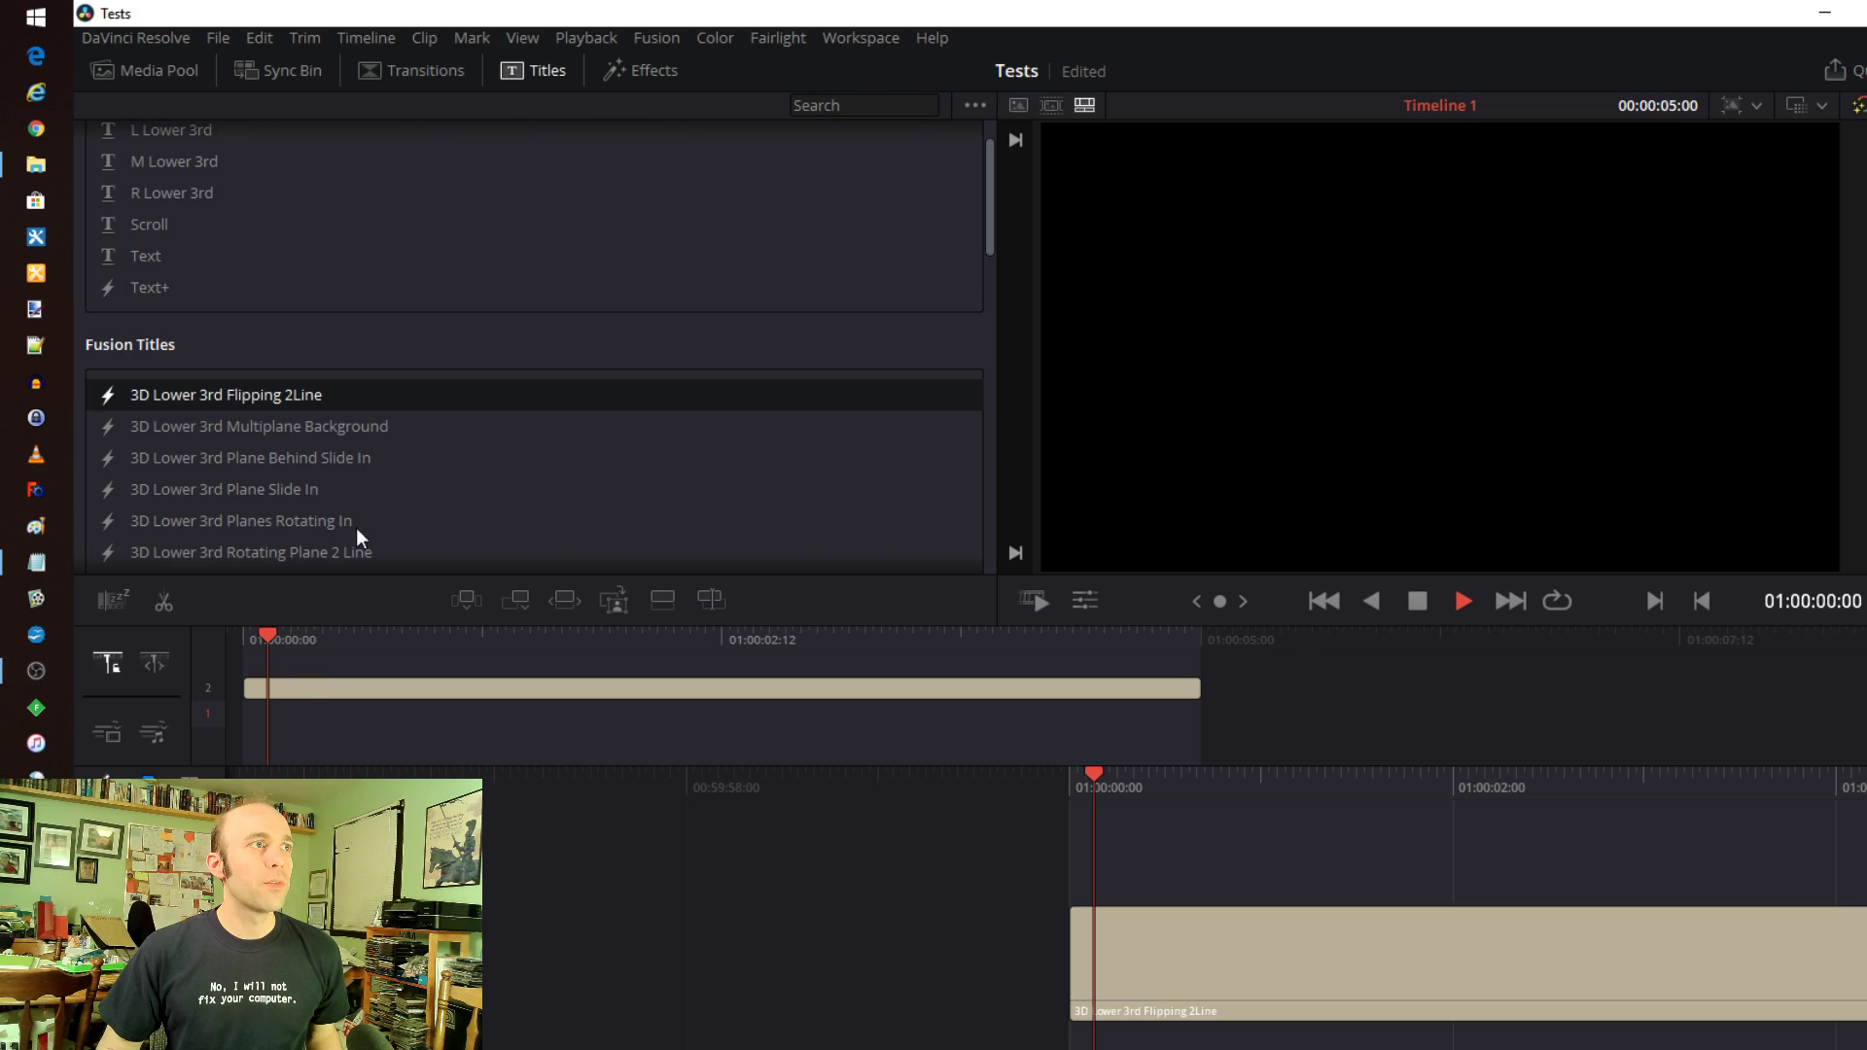
pyautogui.click(260, 634)
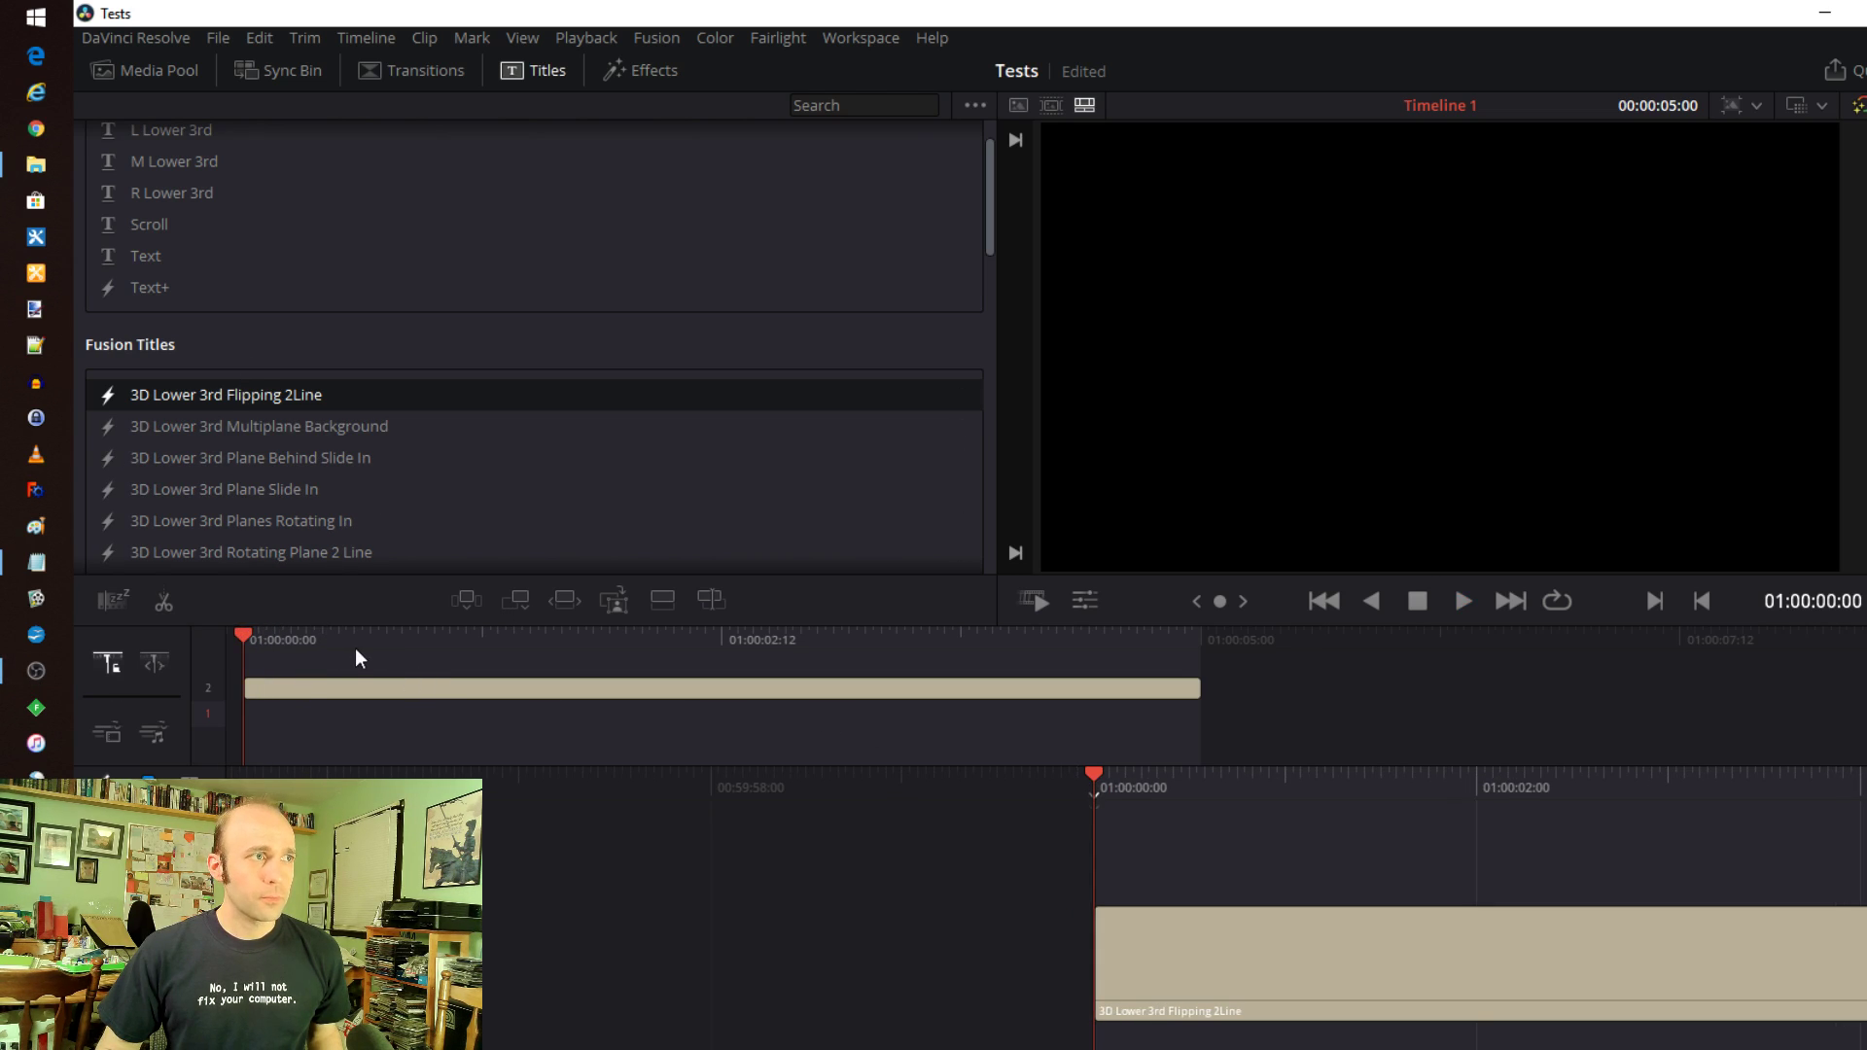
pyautogui.moveTo(246, 634); pyautogui.dragTo(584, 669)
pyautogui.moveTo(853, 779); pyautogui.dragTo(756, 779)
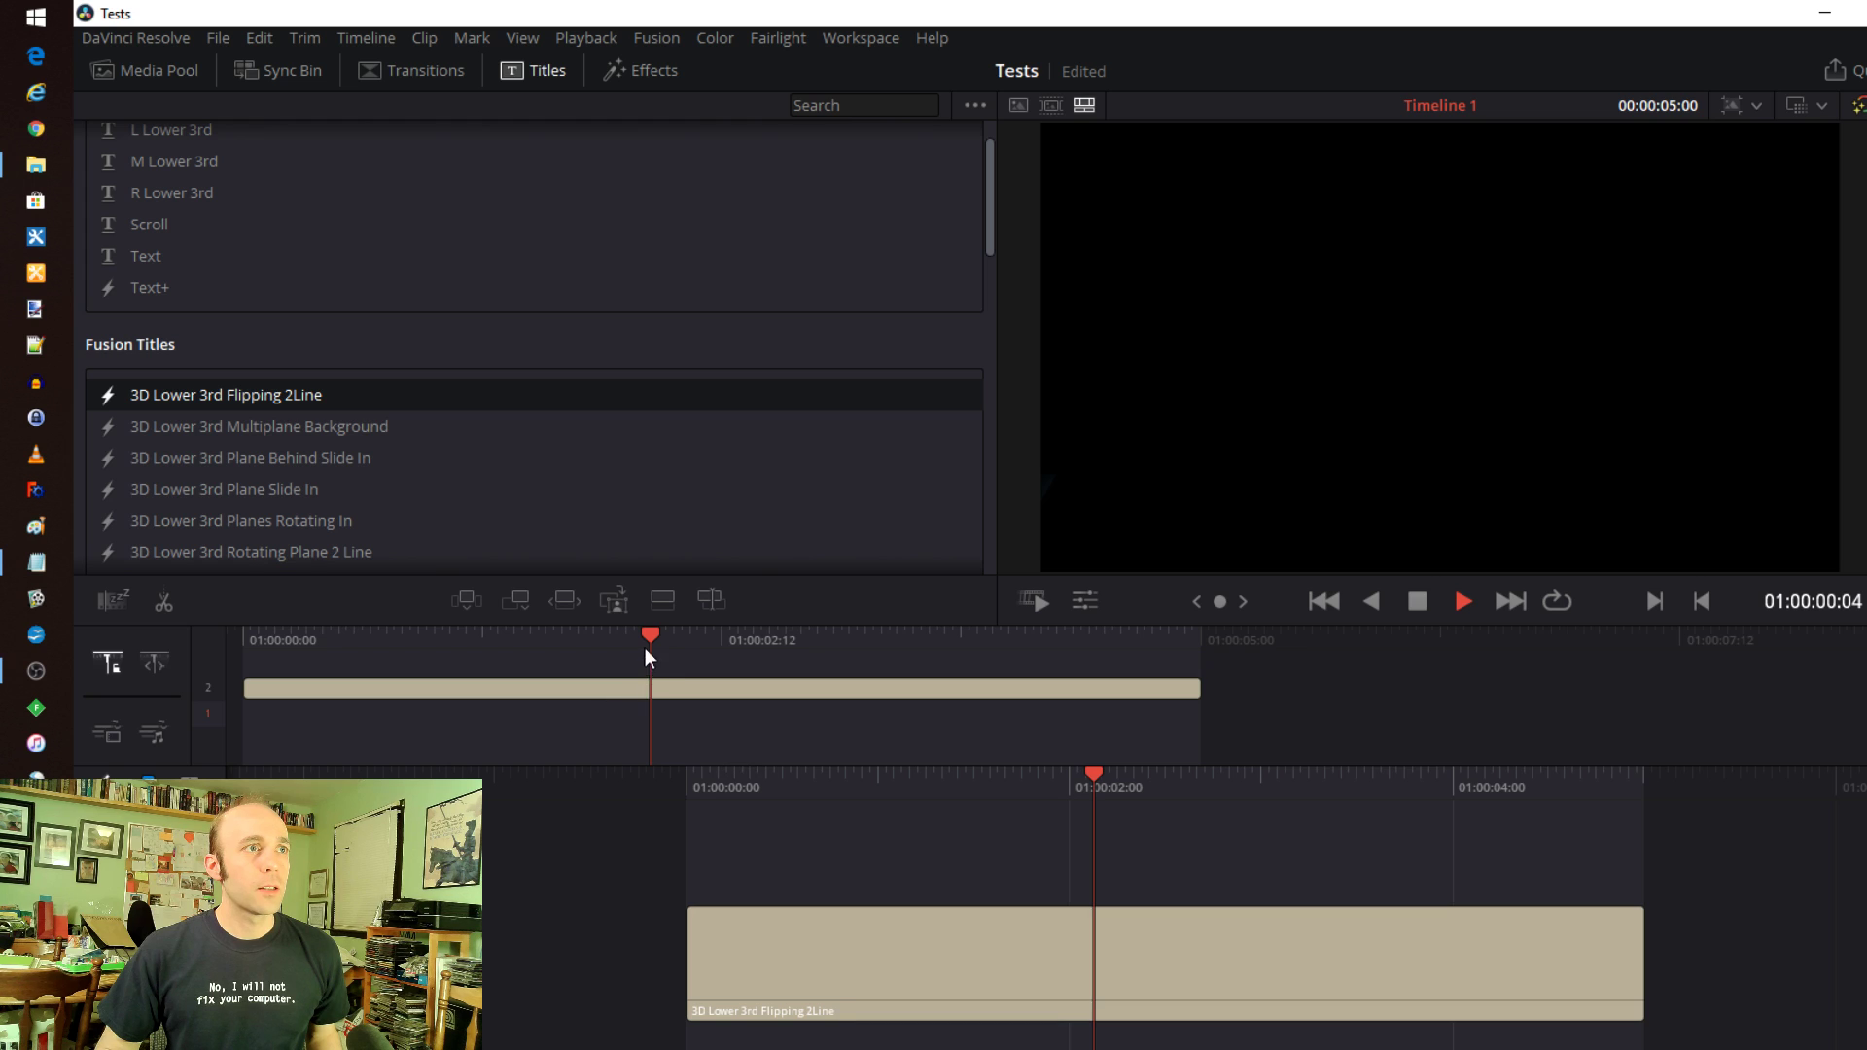
# Place the 3D Lower 3rd Plane Slide In title on track 3 and scrub through its animation
pyautogui.moveTo(225, 490); pyautogui.dragTo(446, 642)
pyautogui.click(442, 638)
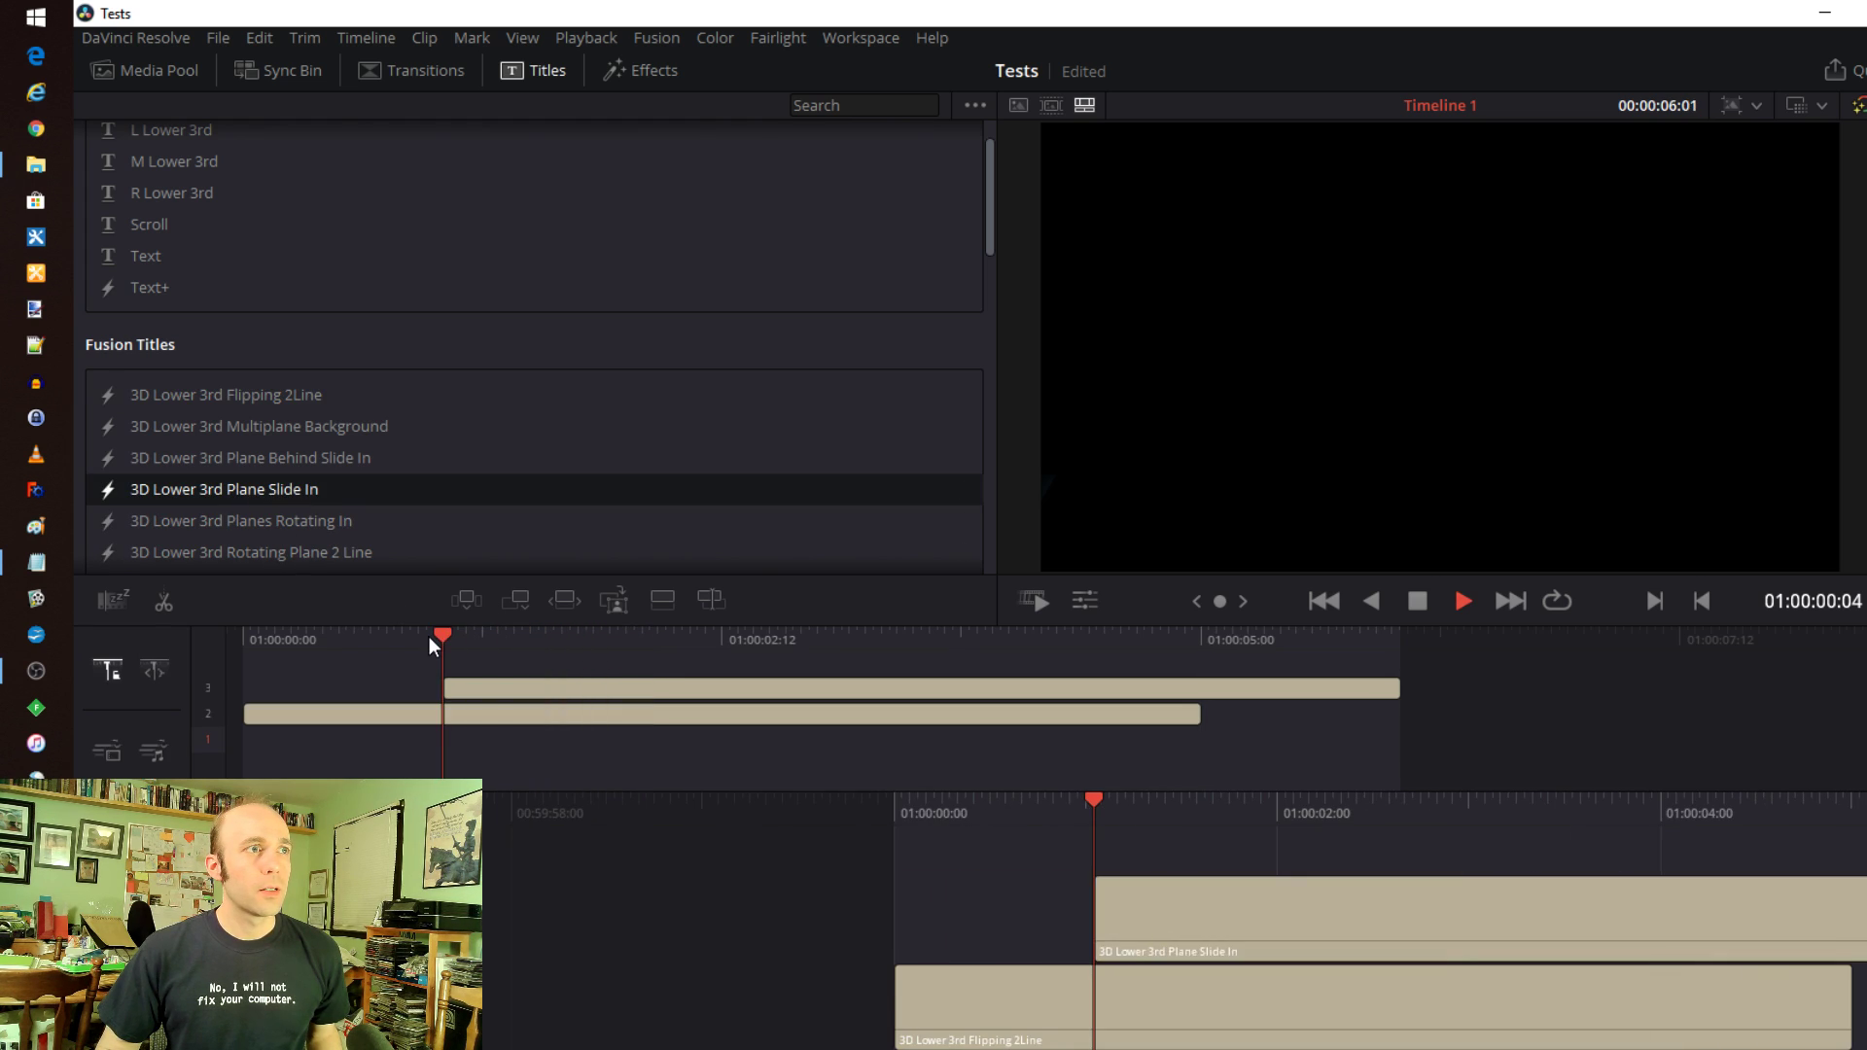
pyautogui.click(527, 688)
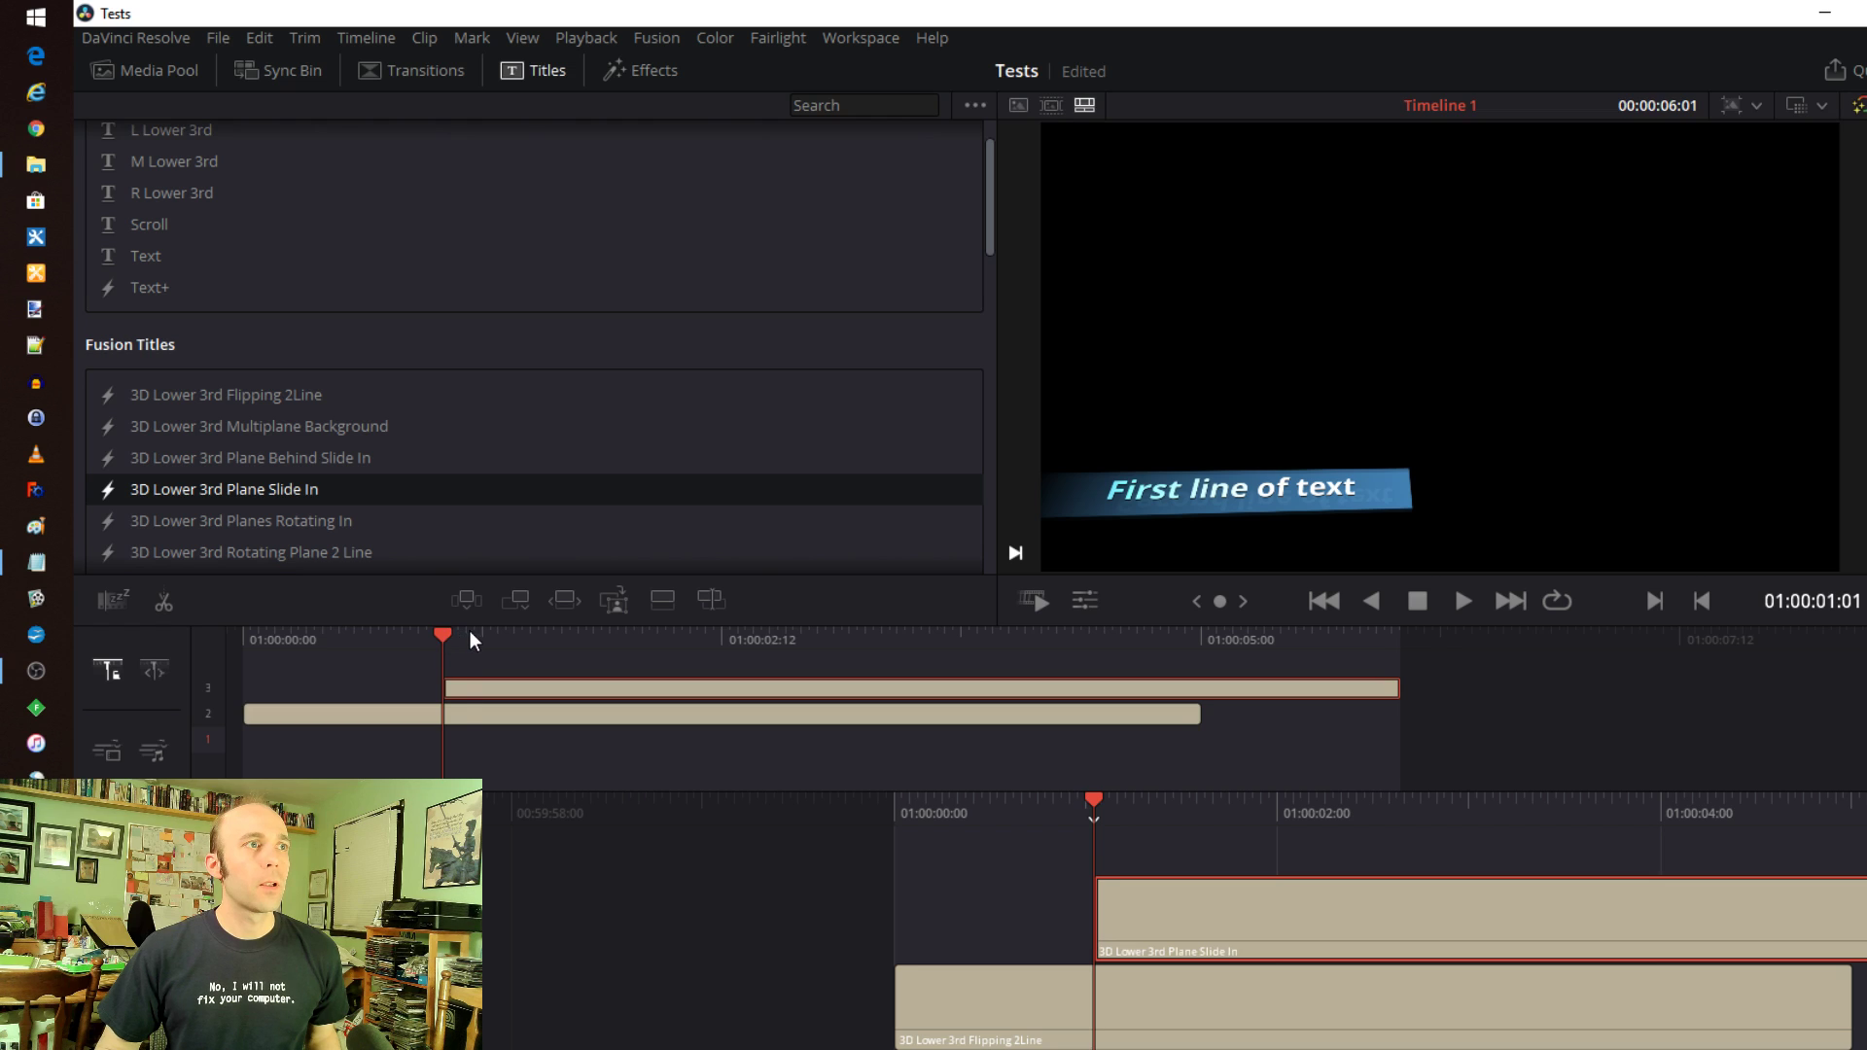
pyautogui.moveTo(469, 634); pyautogui.dragTo(621, 675)
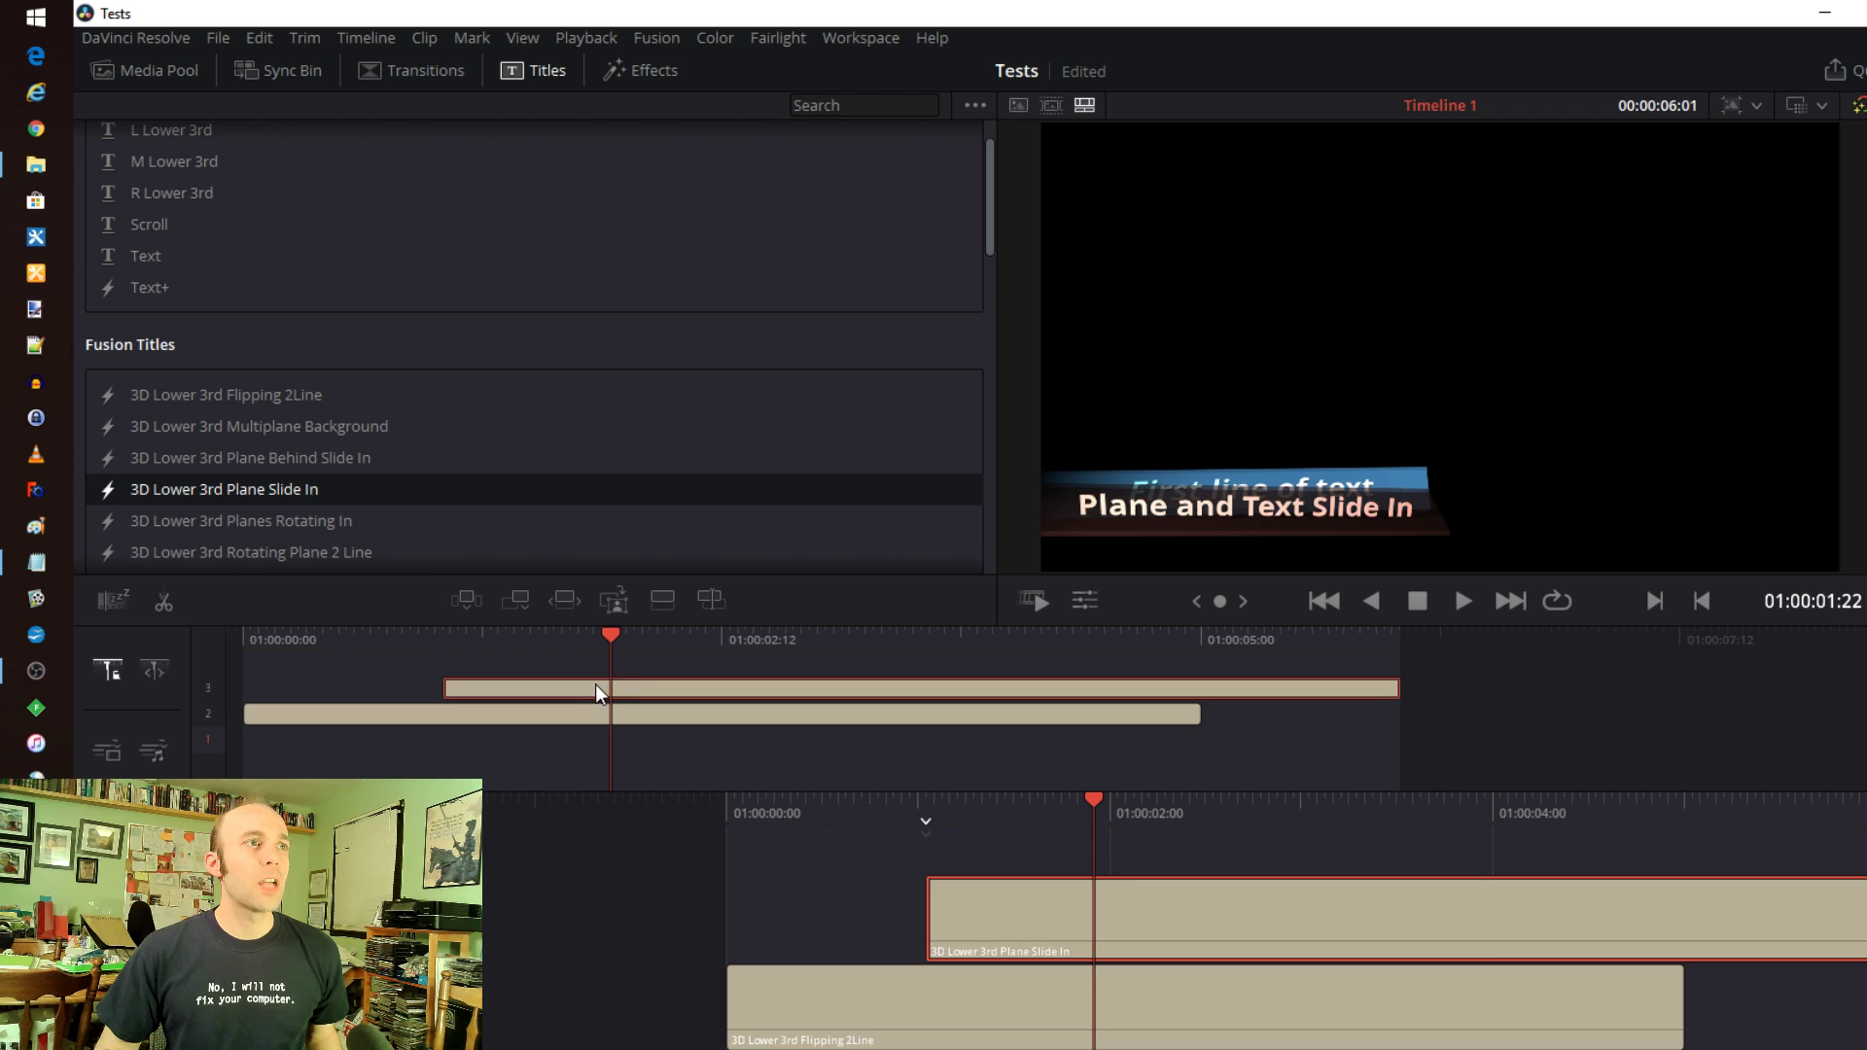
# Delete the track-2 Flipping 2Line title and move the playhead to 01:00:02:09
pyautogui.click(586, 708)
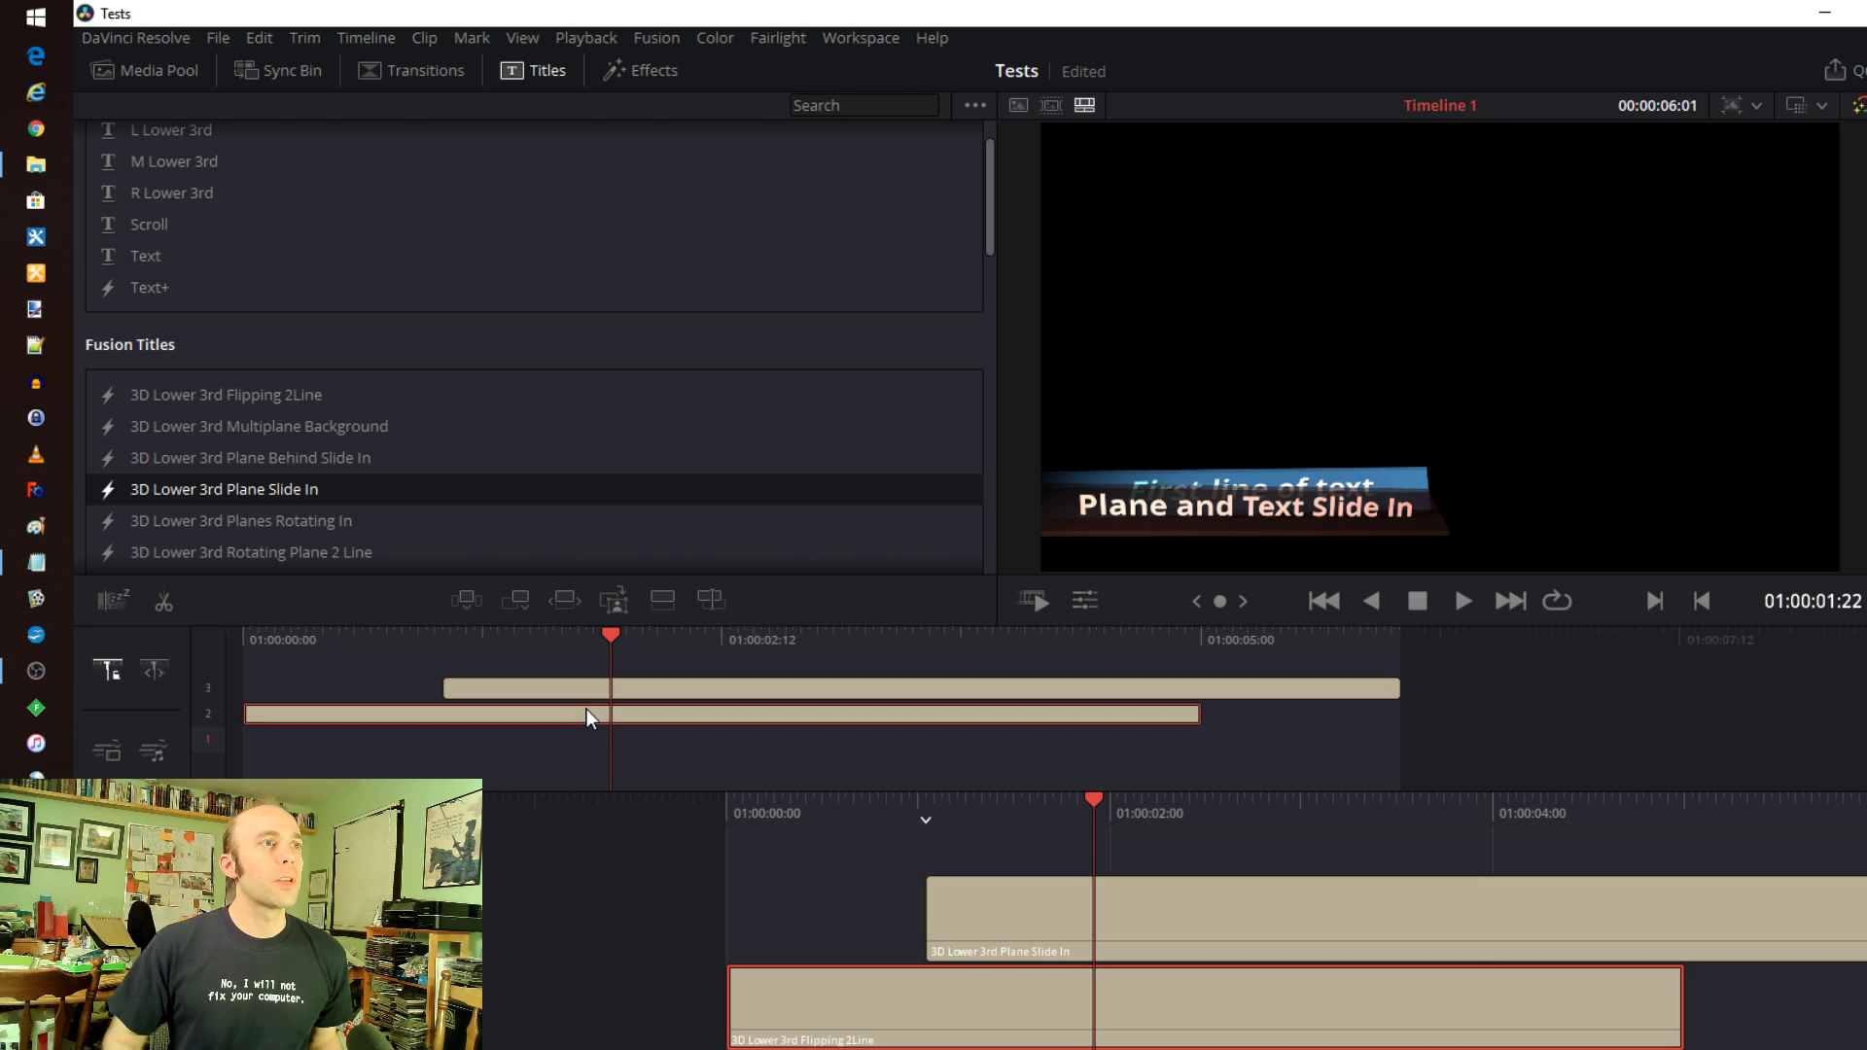
pyautogui.press('Delete')
pyautogui.moveTo(587, 638); pyautogui.dragTo(704, 634)
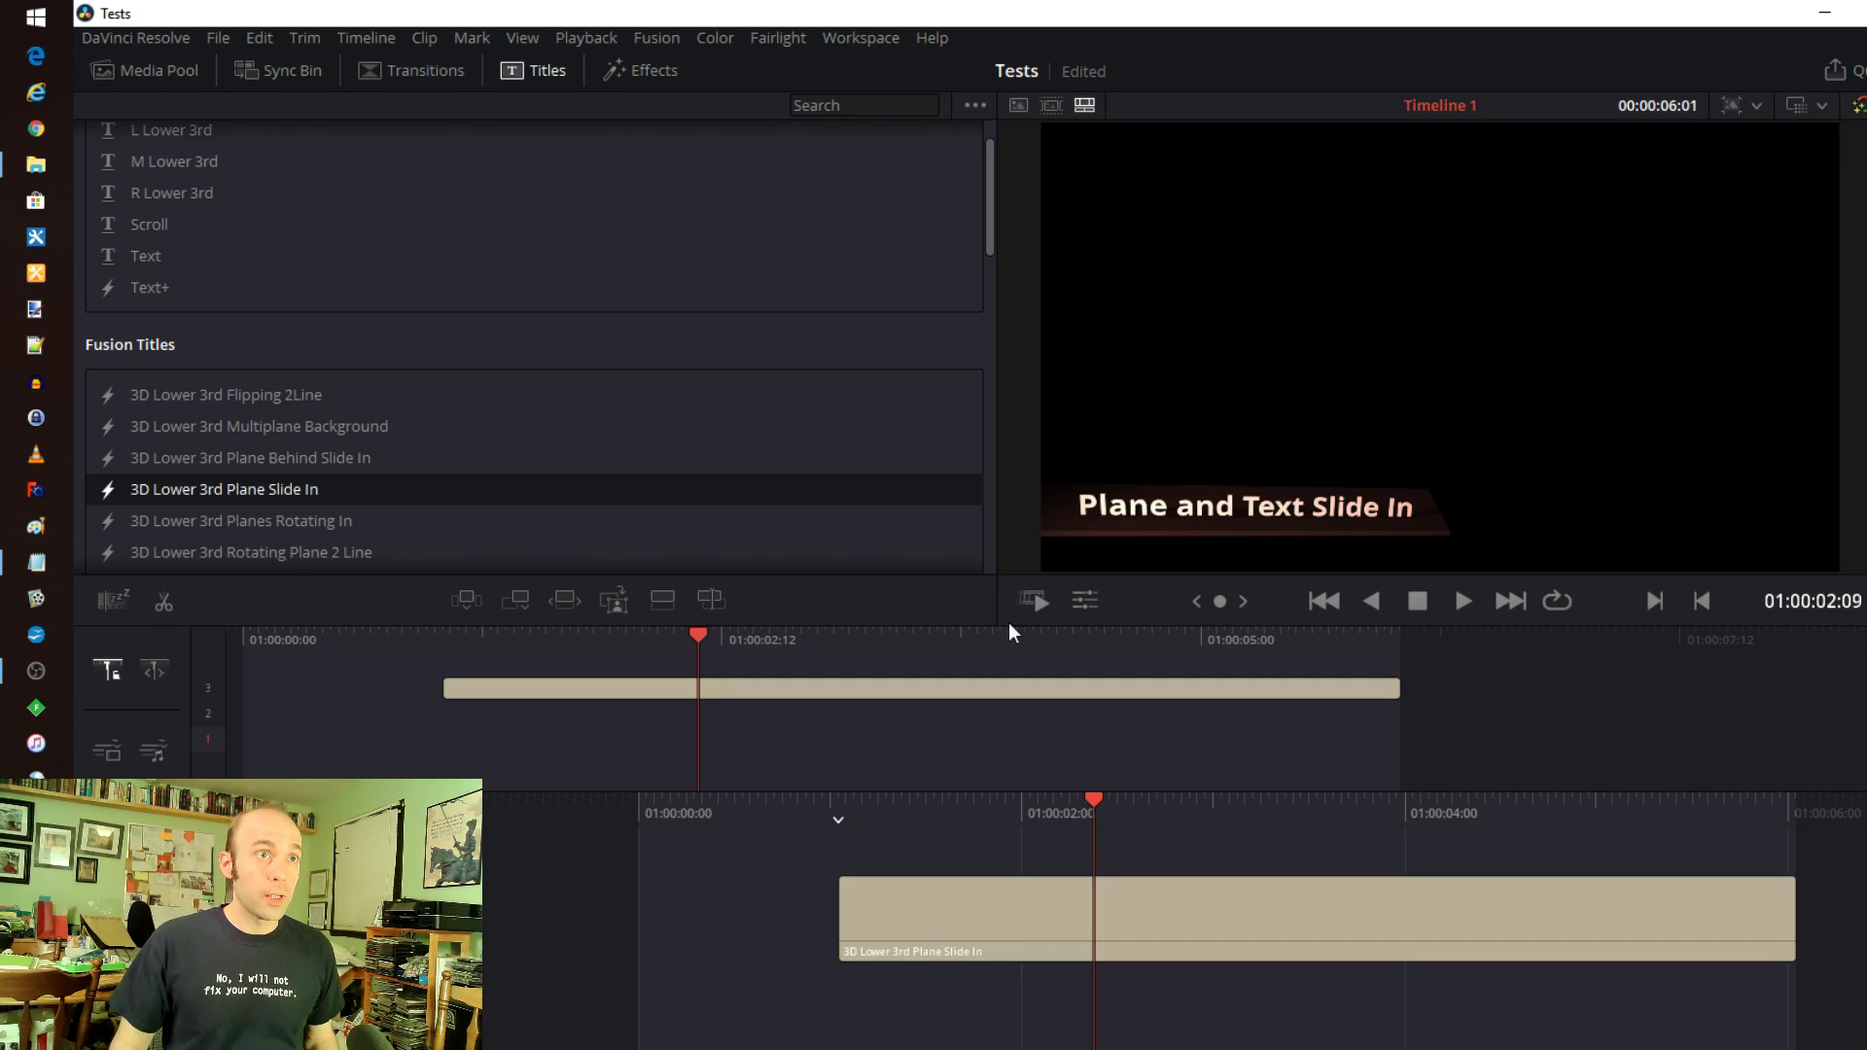
# Shrink the Plane Slide In title to 0.455 × 0.518 and position it at 364.5, 177.2
pyautogui.click(1085, 598)
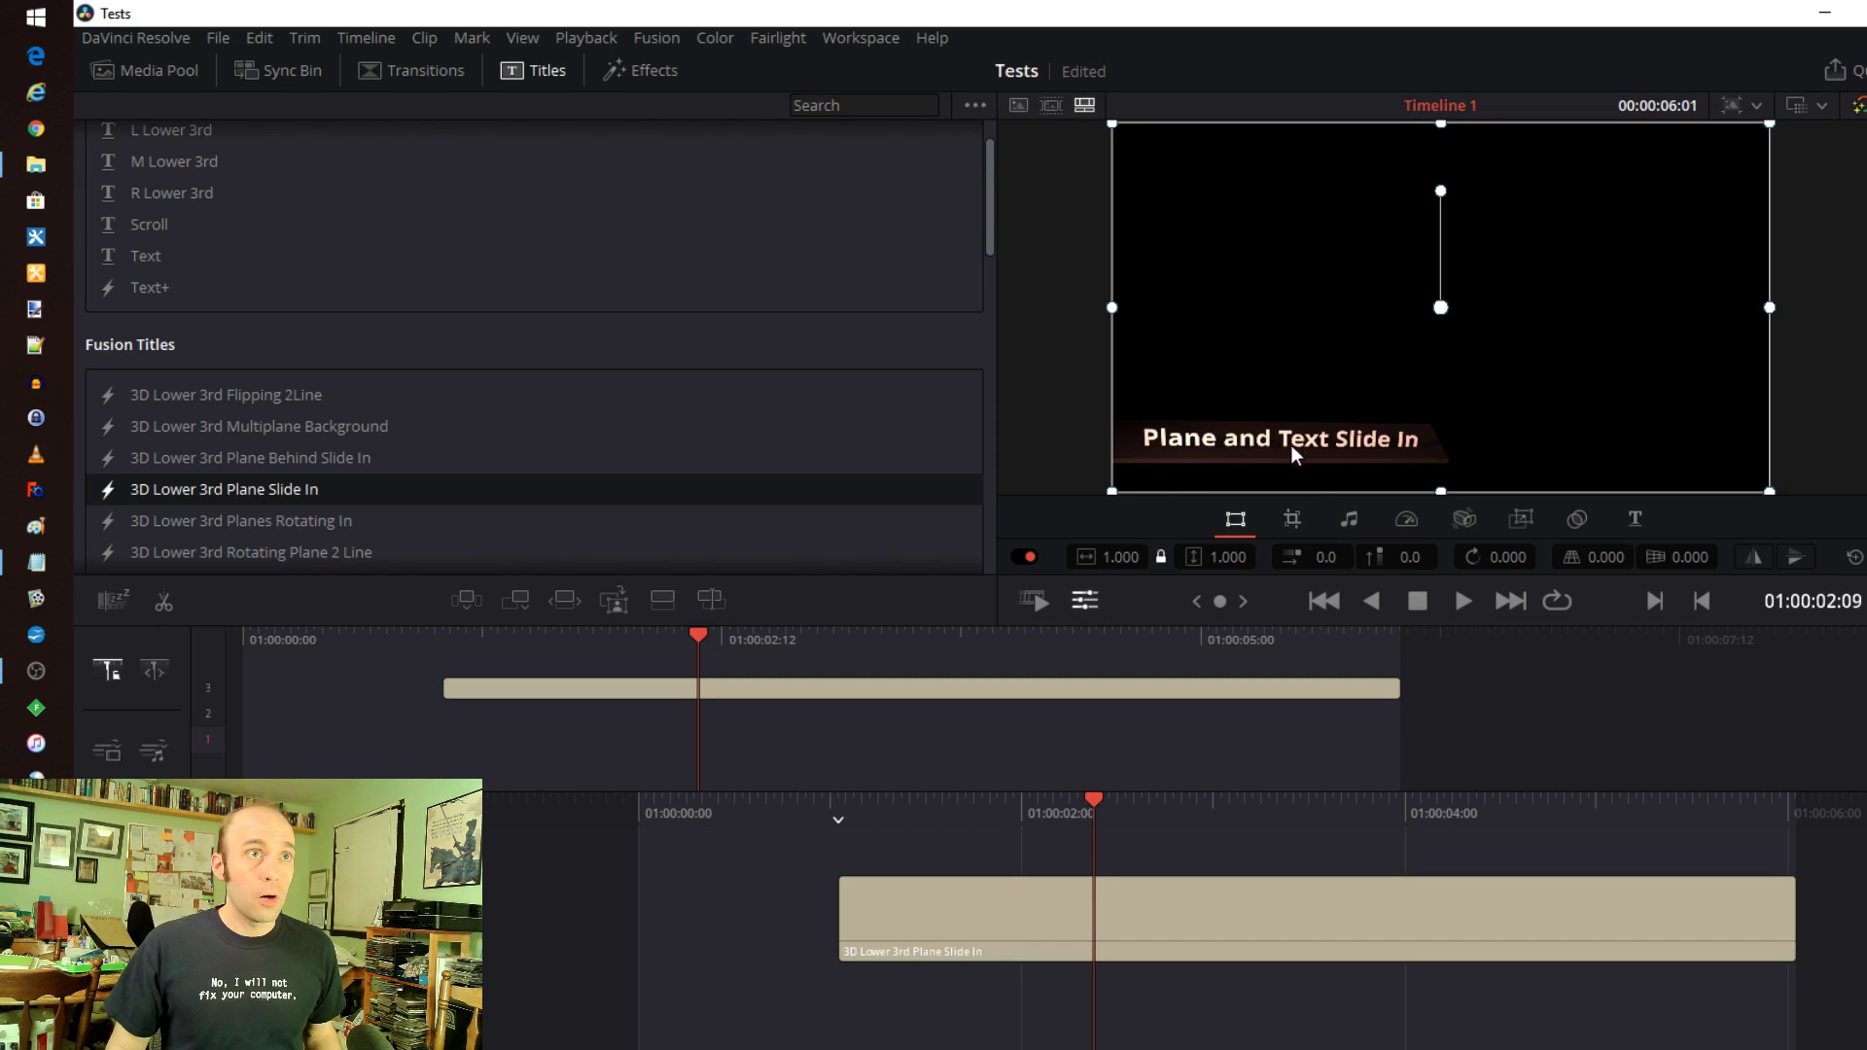
pyautogui.moveTo(1336, 442); pyautogui.dragTo(1381, 382)
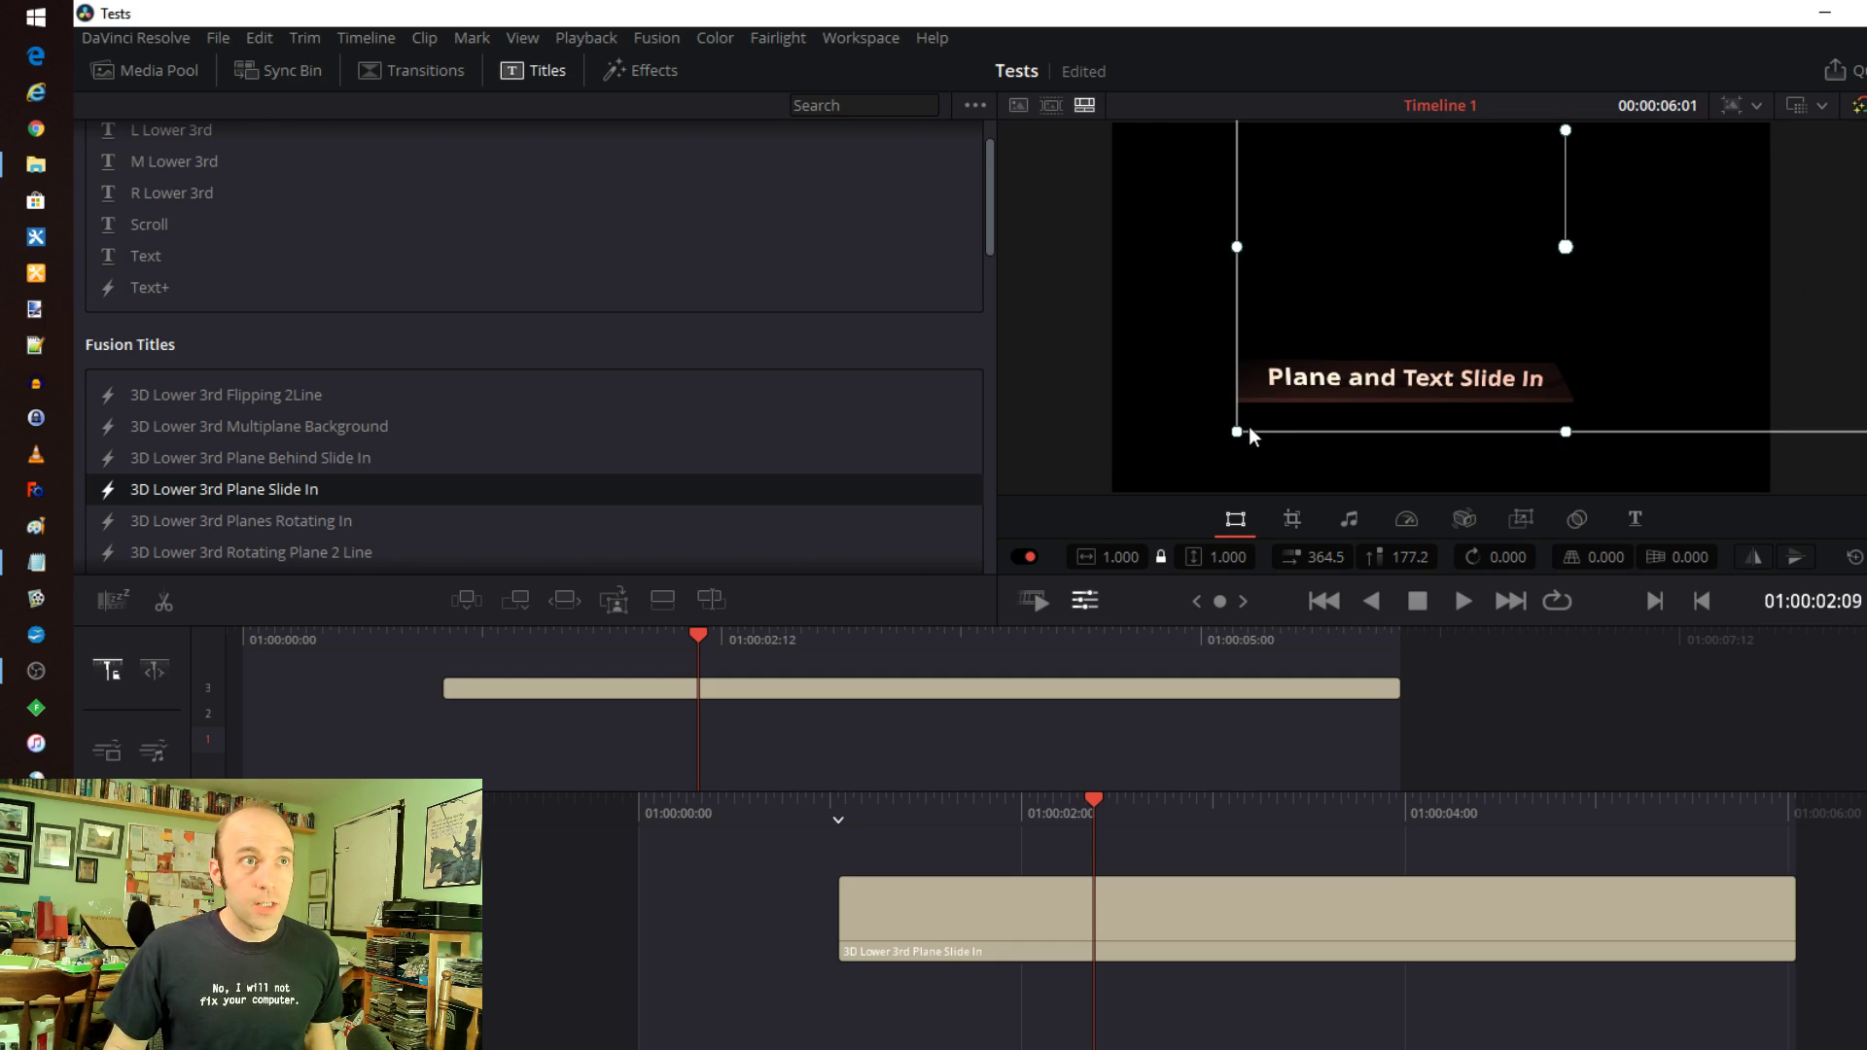
pyautogui.moveTo(1237, 431); pyautogui.dragTo(1416, 343)
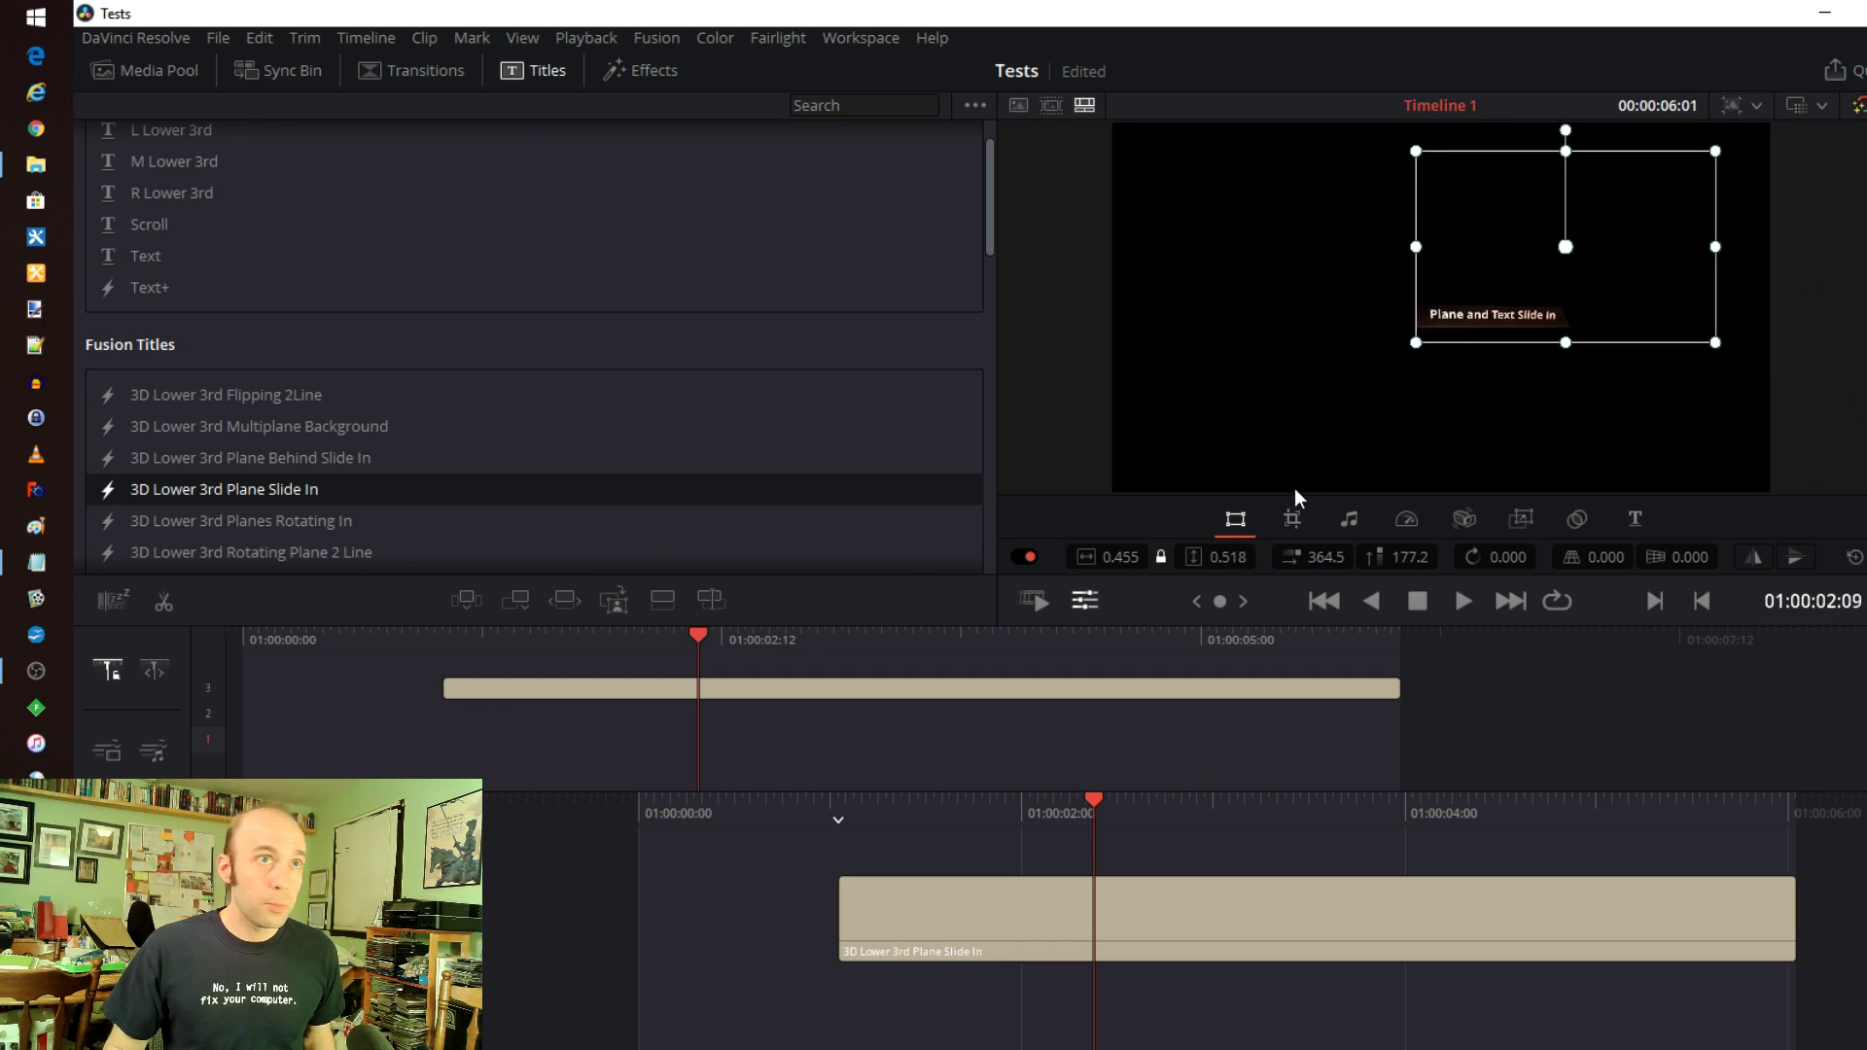
# Play back the repositioned title animation from before its end, then stop
pyautogui.moveTo(694, 634); pyautogui.dragTo(539, 639)
pyautogui.press('space')
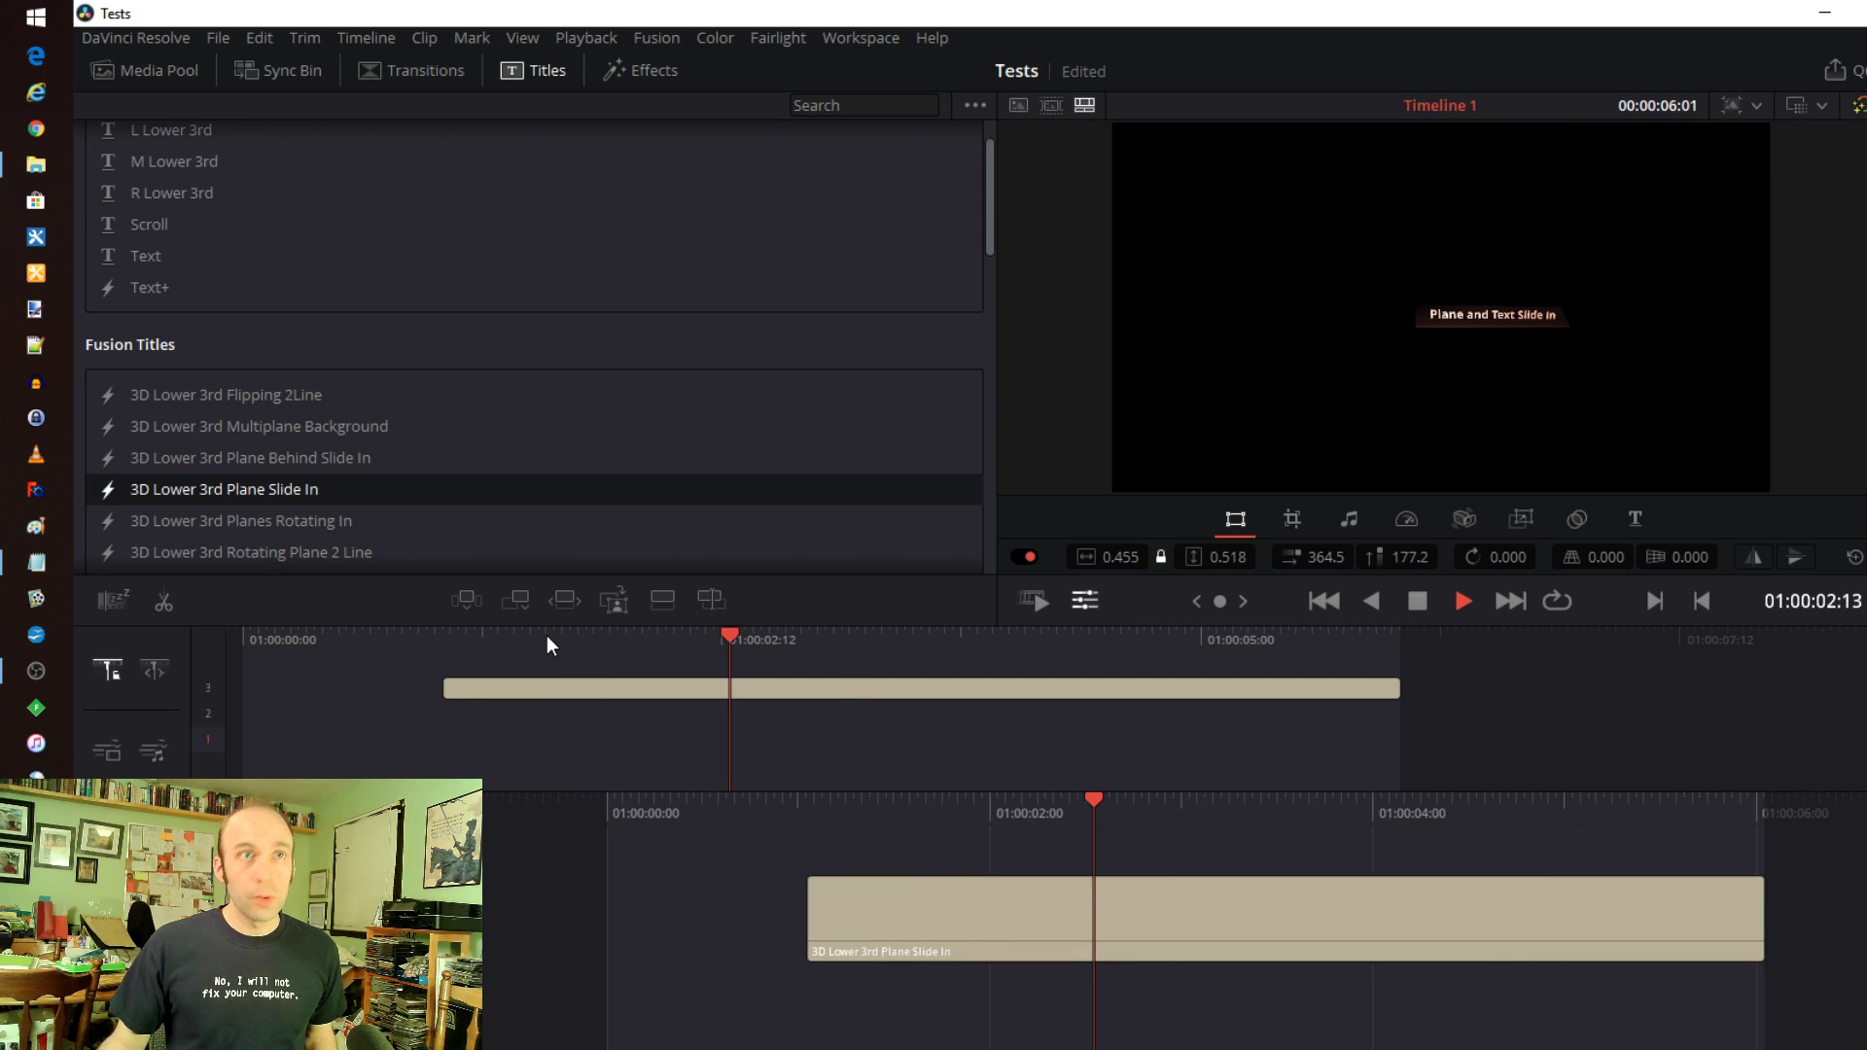
pyautogui.press('space')
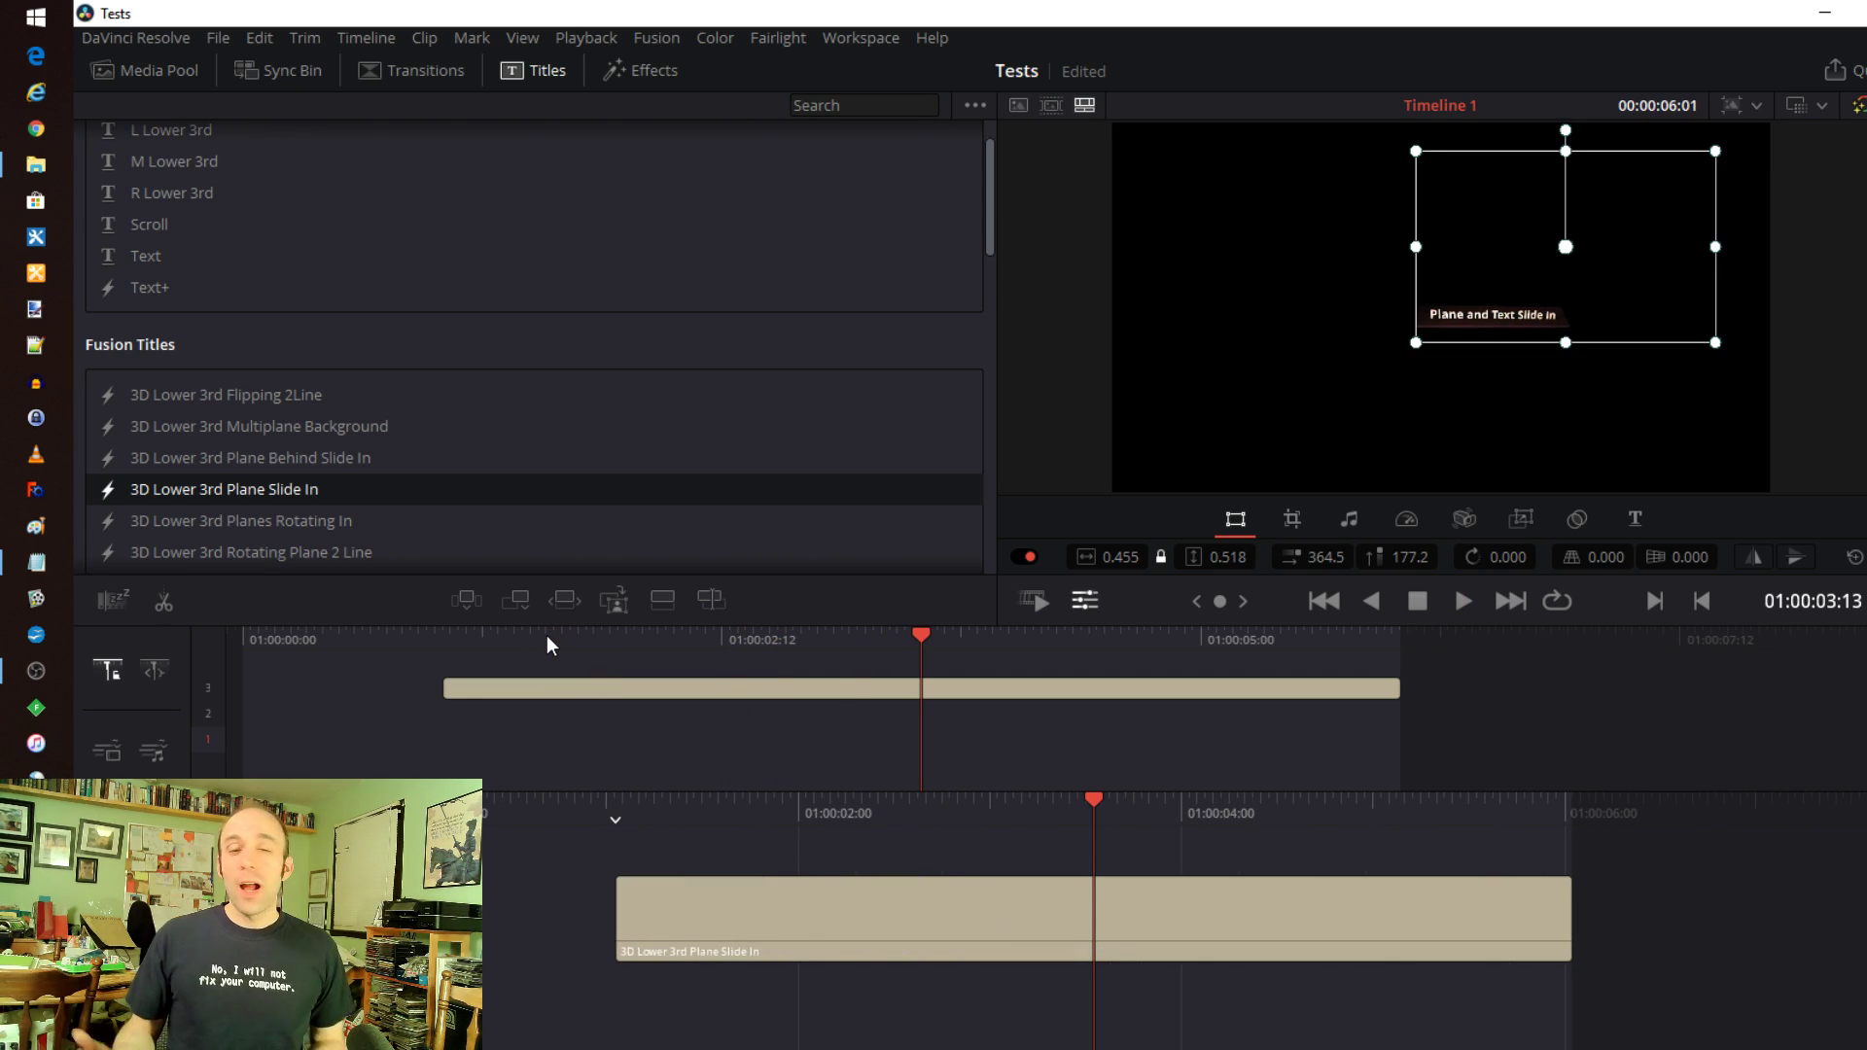